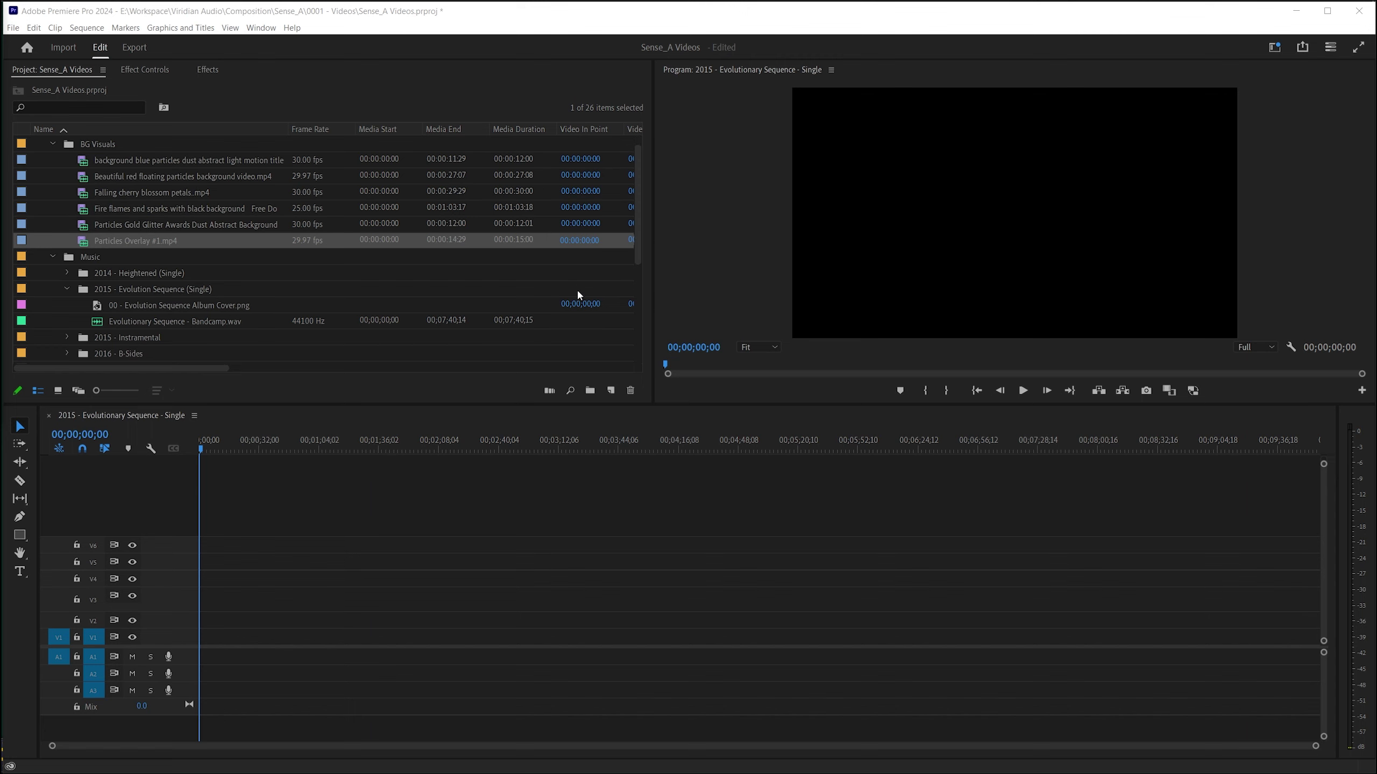
- Open the 2014 - Hieghtened sequence and play a few seconds of it in an enlarged program preview
{"action": "scroll", "coordinate": [576, 287], "scroll_direction": "down", "scroll_amount": 1}
{"action": "scroll", "coordinate": [575, 287], "scroll_direction": "down", "scroll_amount": 1}
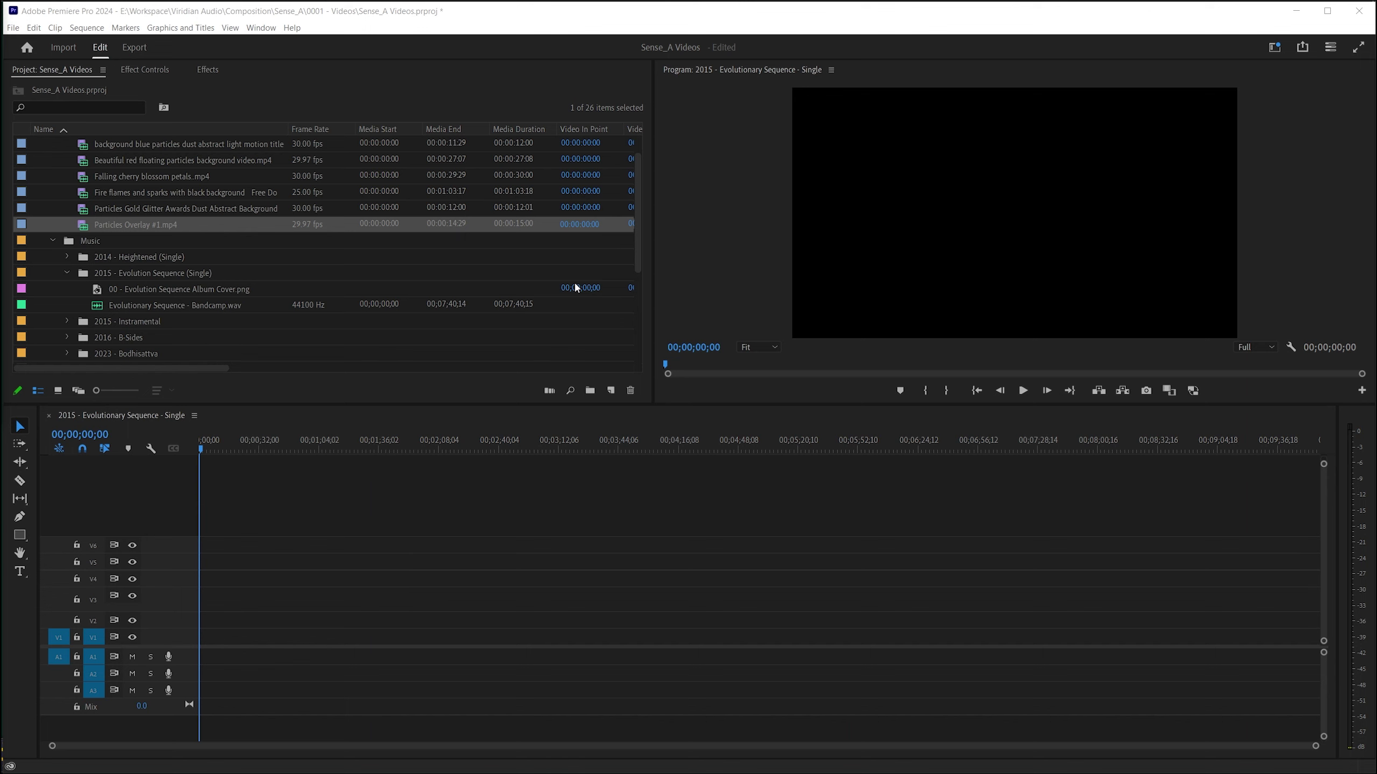
{"action": "scroll", "coordinate": [576, 287], "scroll_direction": "down", "scroll_amount": 5}
{"action": "double_click", "coordinate": [576, 288]}
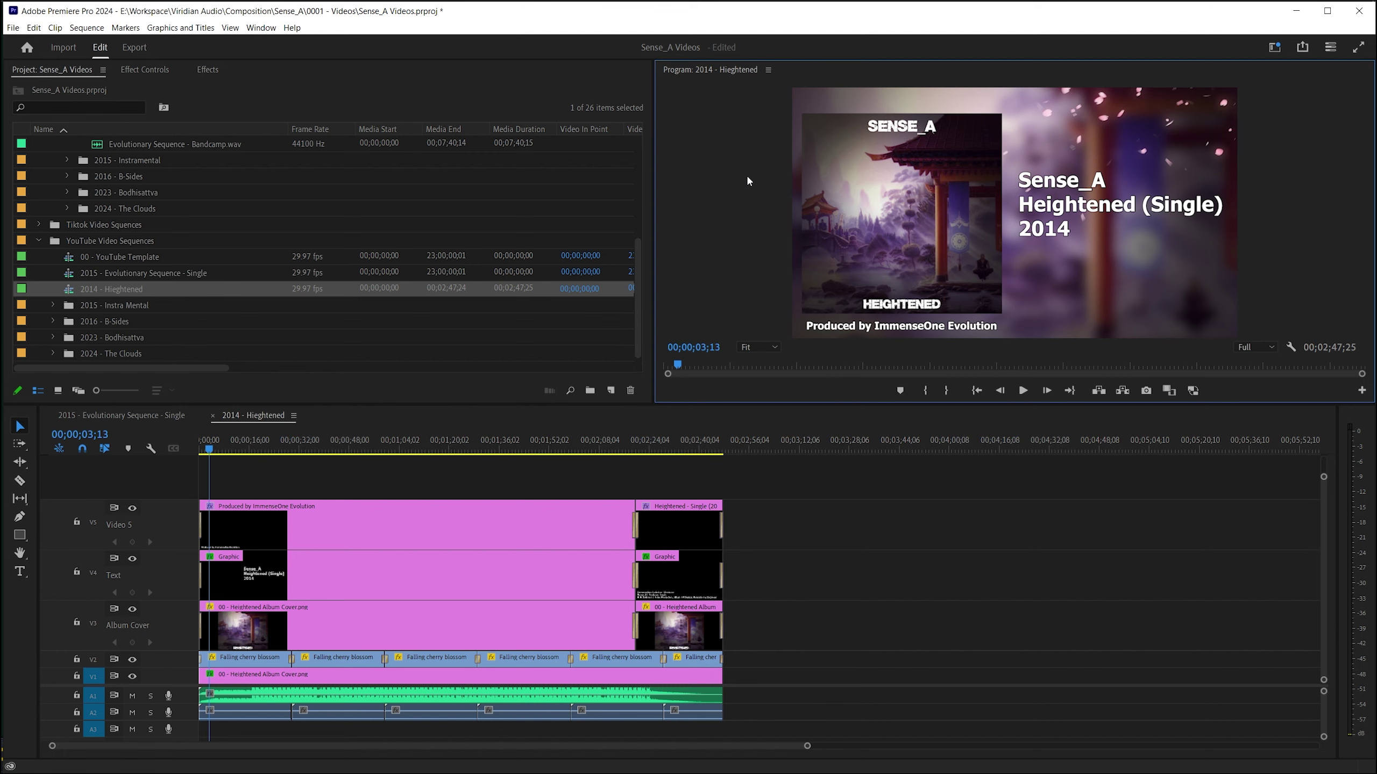
{"action": "key", "text": "grave"}
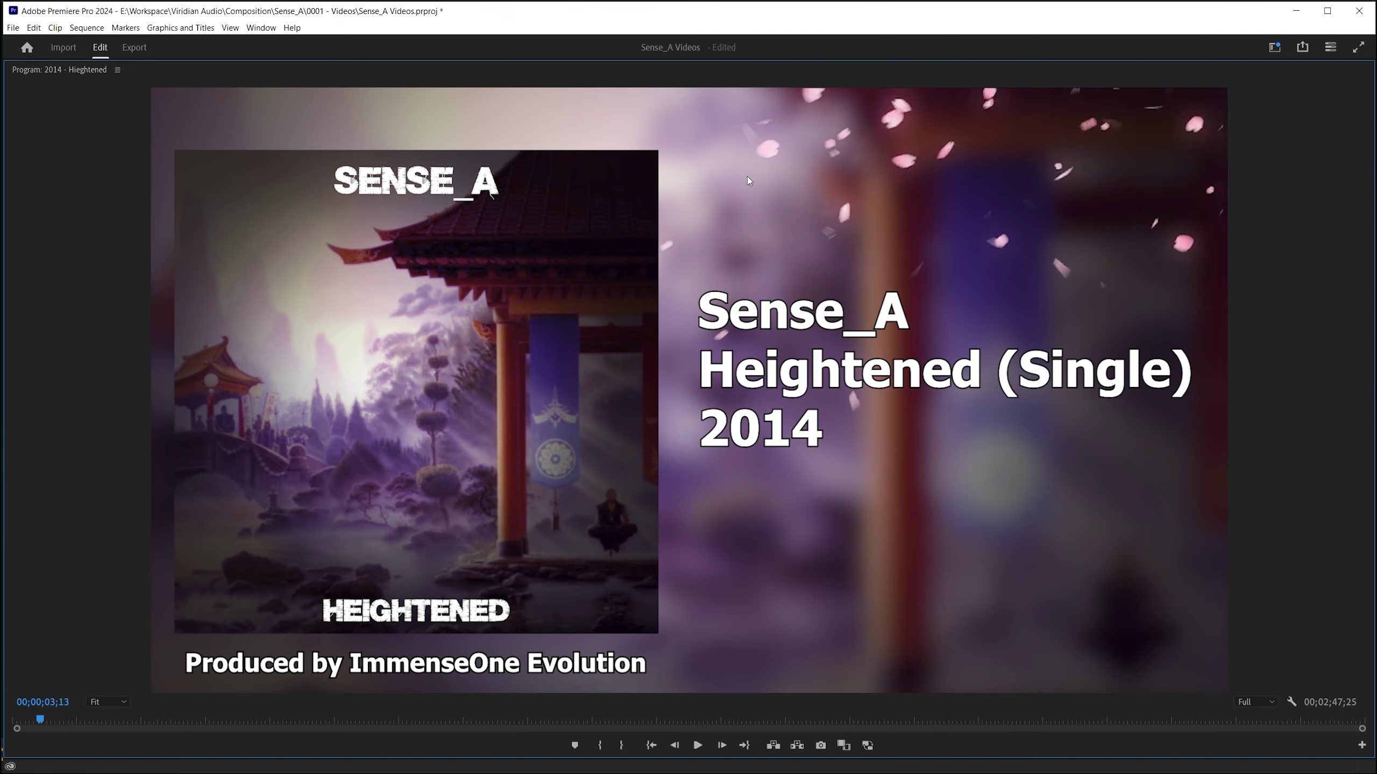
{"action": "key", "text": "space"}
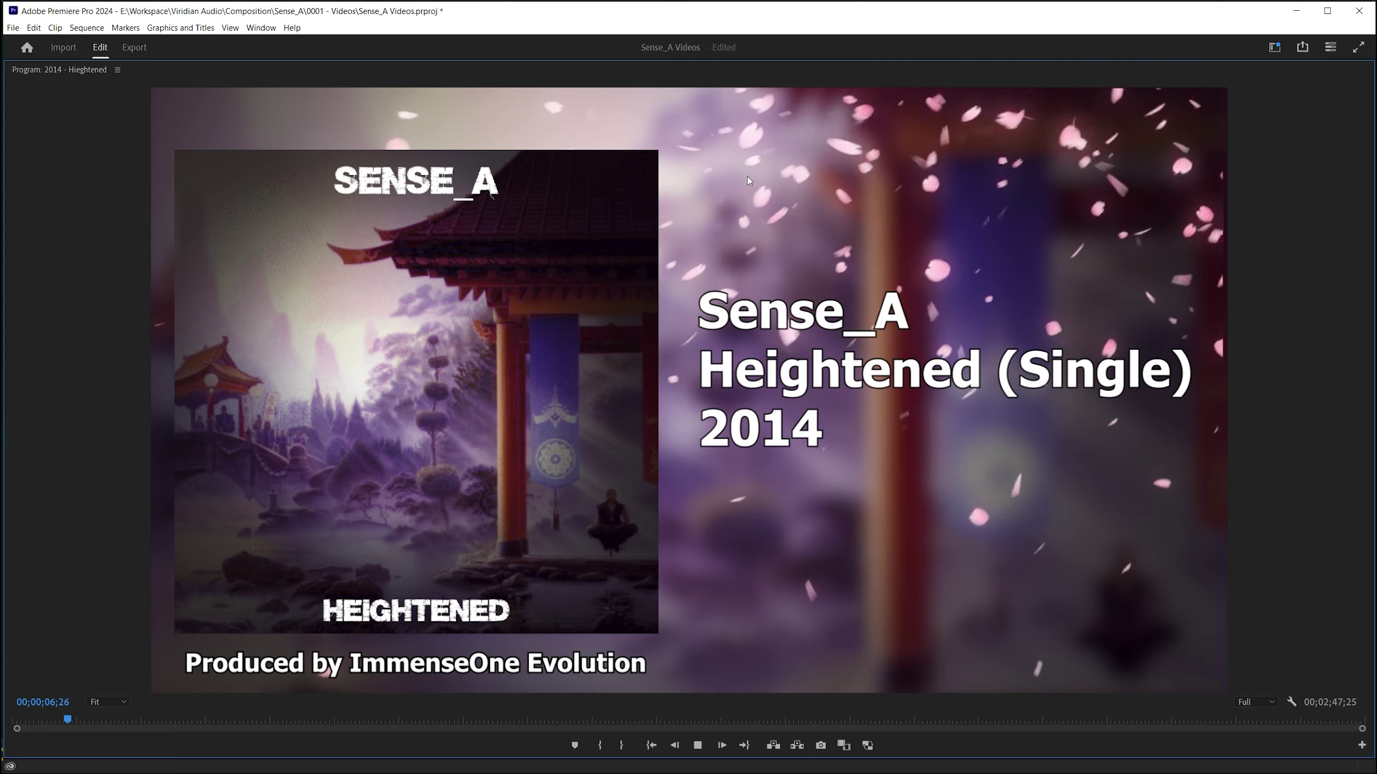
{"action": "key", "text": "space"}
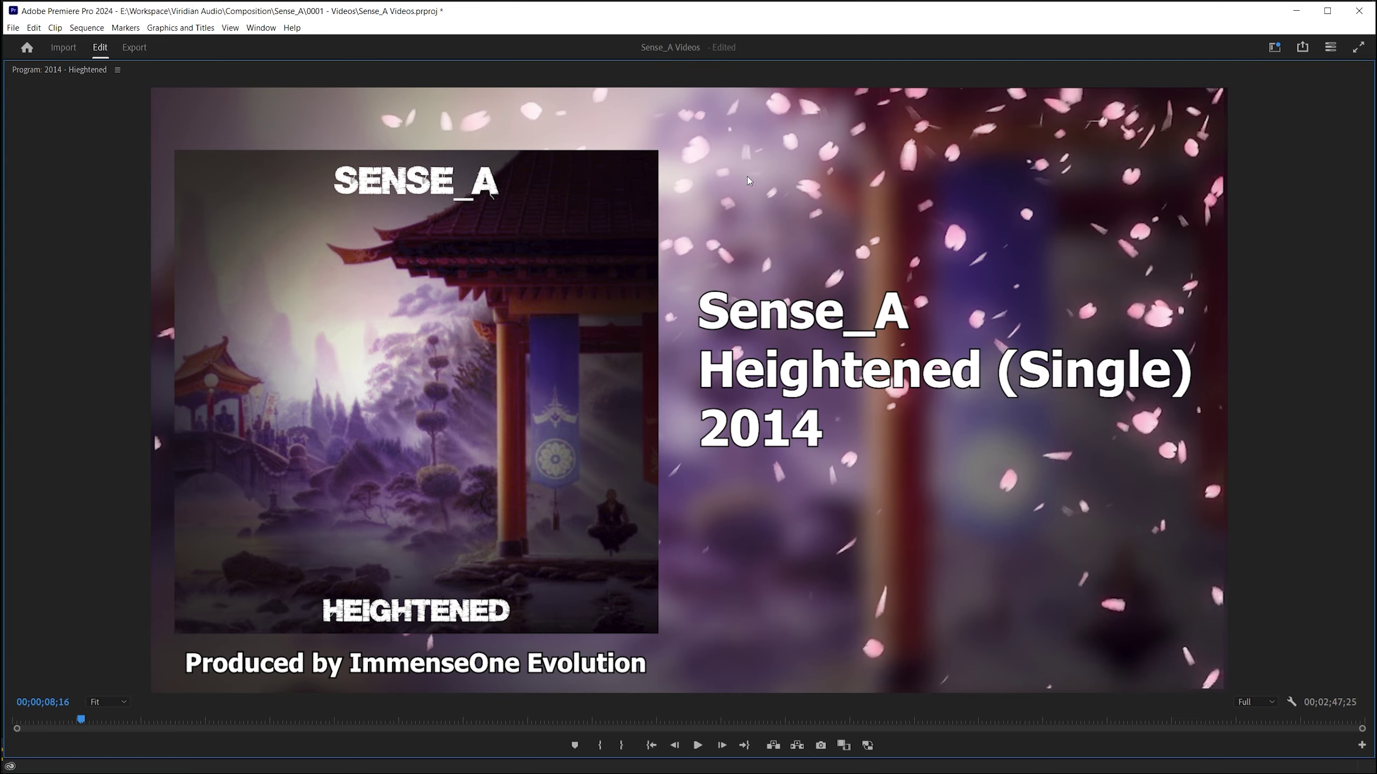
{"action": "key", "text": "grave"}
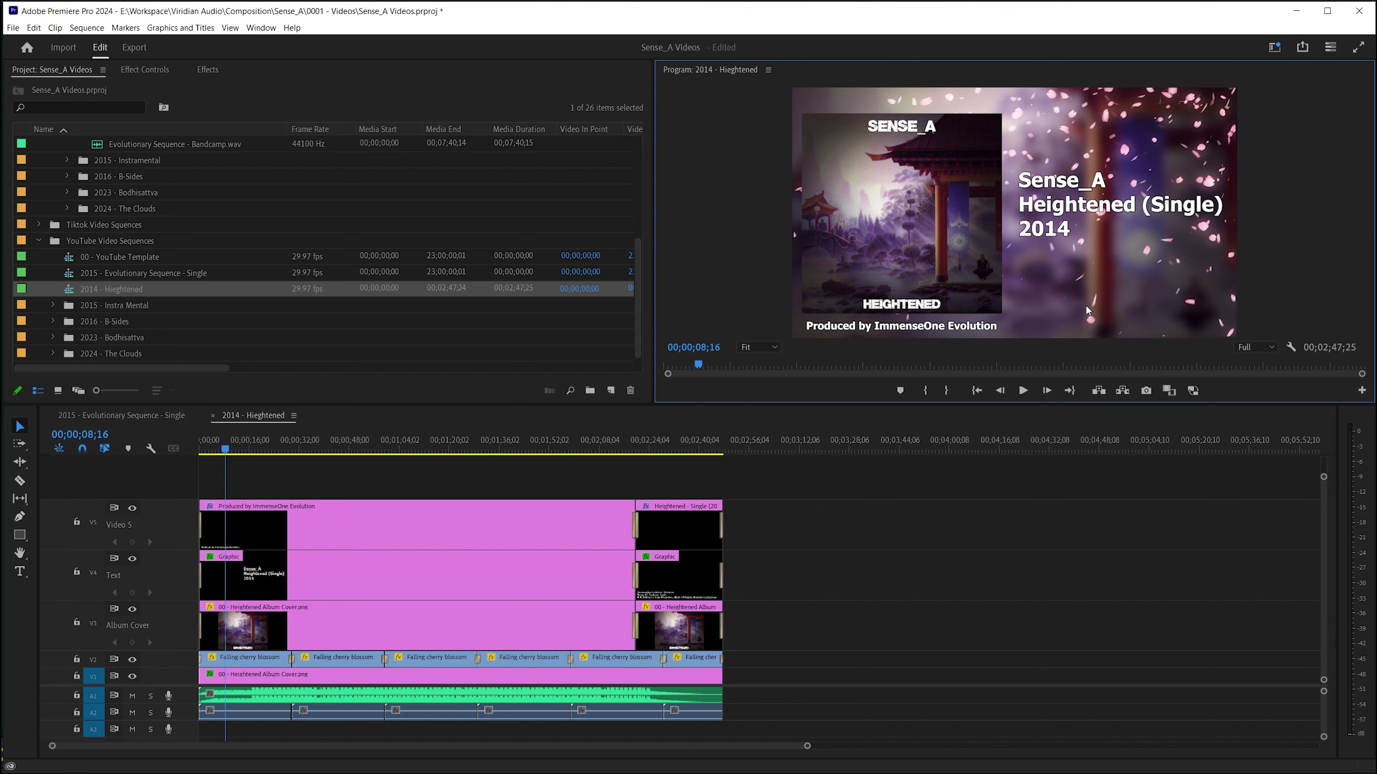
- Close the 2014 - Hieghtened sequence and look over the 2015 Evolution Sequence single's sequence, audio and cover items in the project
{"action": "scroll", "coordinate": [250, 285], "scroll_direction": "up", "scroll_amount": 3}
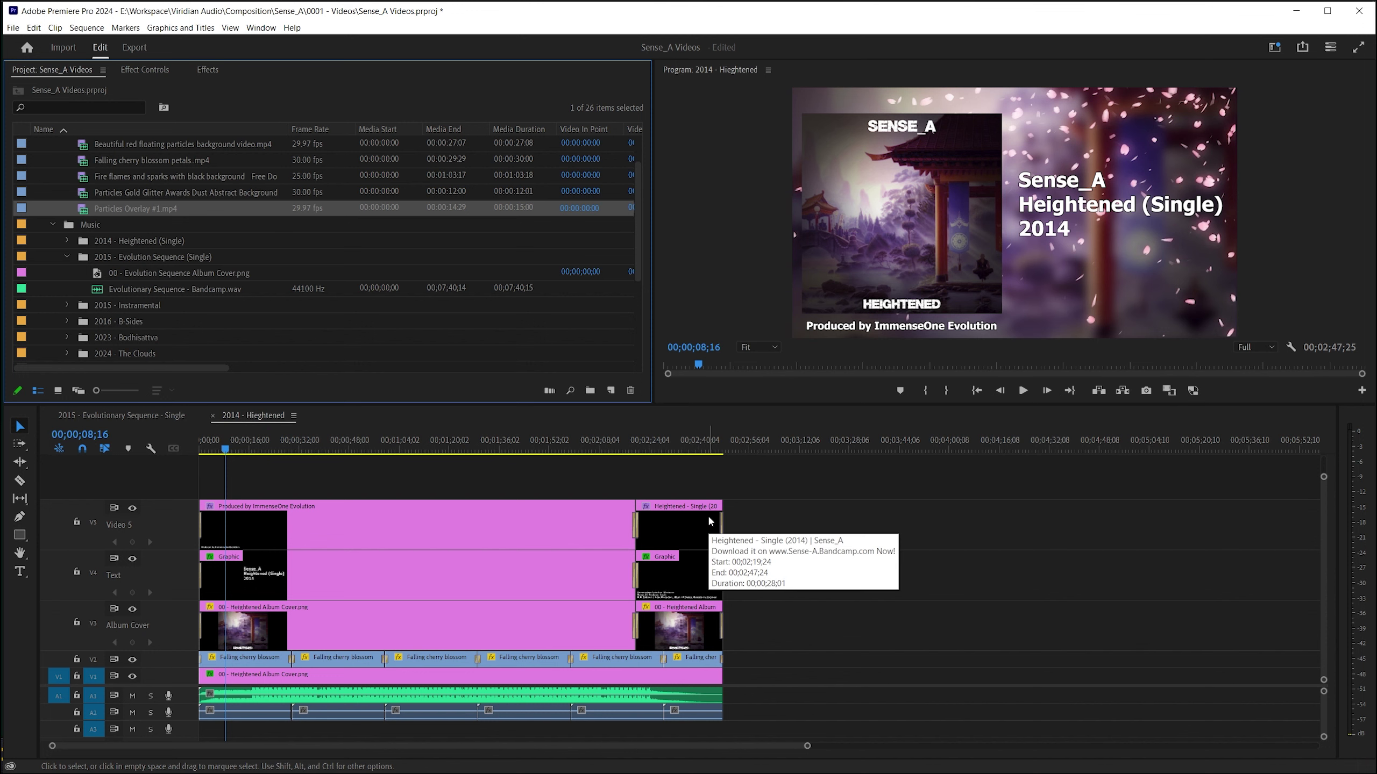
{"action": "left_click", "coordinate": [213, 416]}
{"action": "scroll", "coordinate": [175, 261], "scroll_direction": "down", "scroll_amount": 2}
{"action": "scroll", "coordinate": [176, 261], "scroll_direction": "down", "scroll_amount": 2}
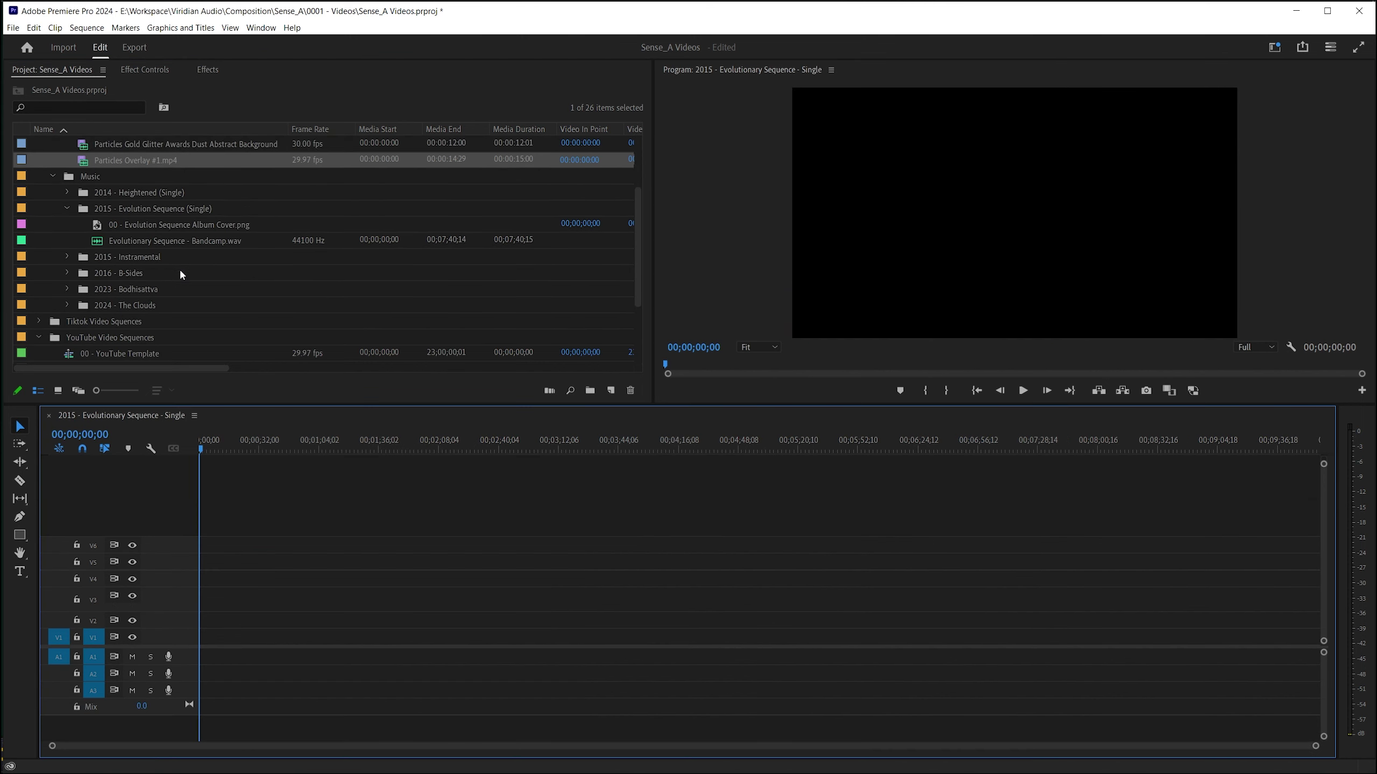
{"action": "left_click", "coordinate": [164, 290]}
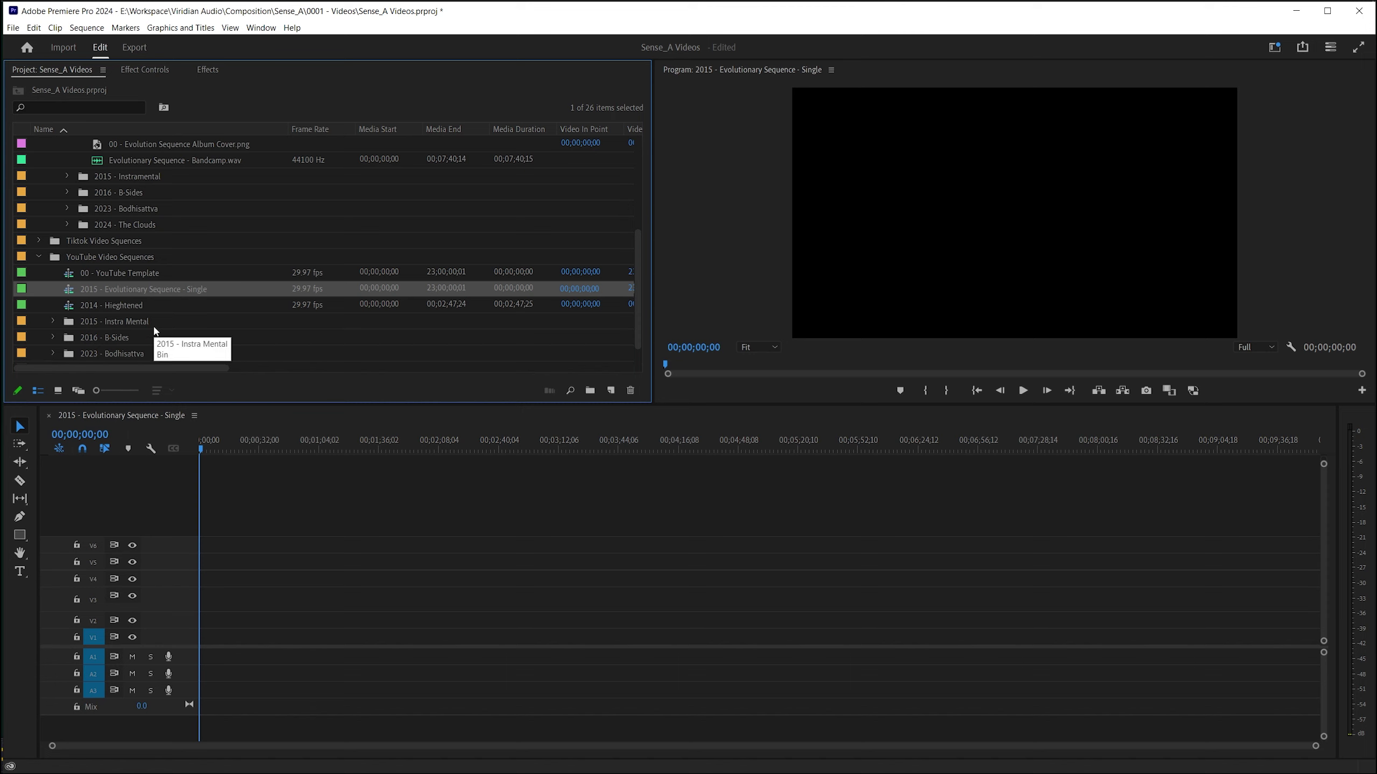
{"action": "scroll", "coordinate": [155, 329], "scroll_direction": "up", "scroll_amount": 4}
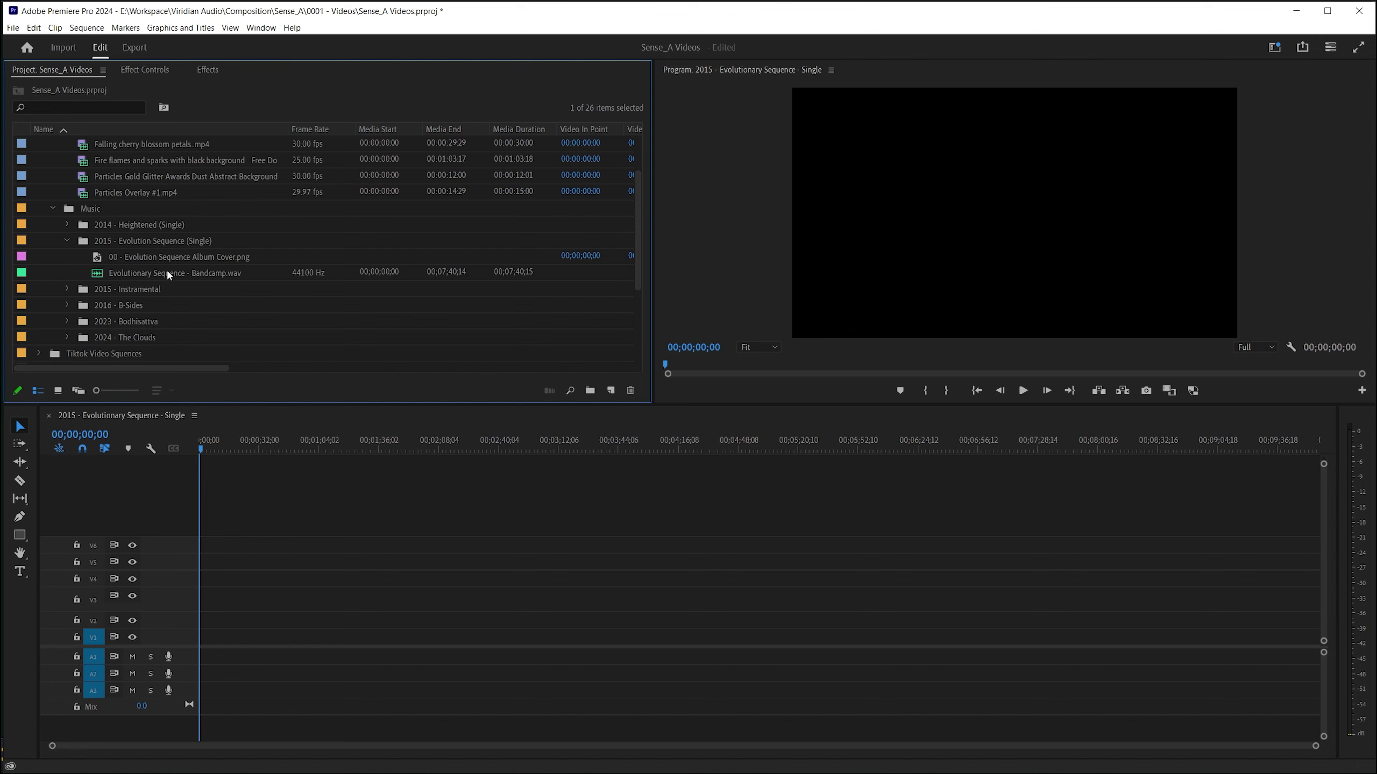
{"action": "left_click", "coordinate": [168, 274]}
{"action": "scroll", "coordinate": [185, 286], "scroll_direction": "up", "scroll_amount": 2}
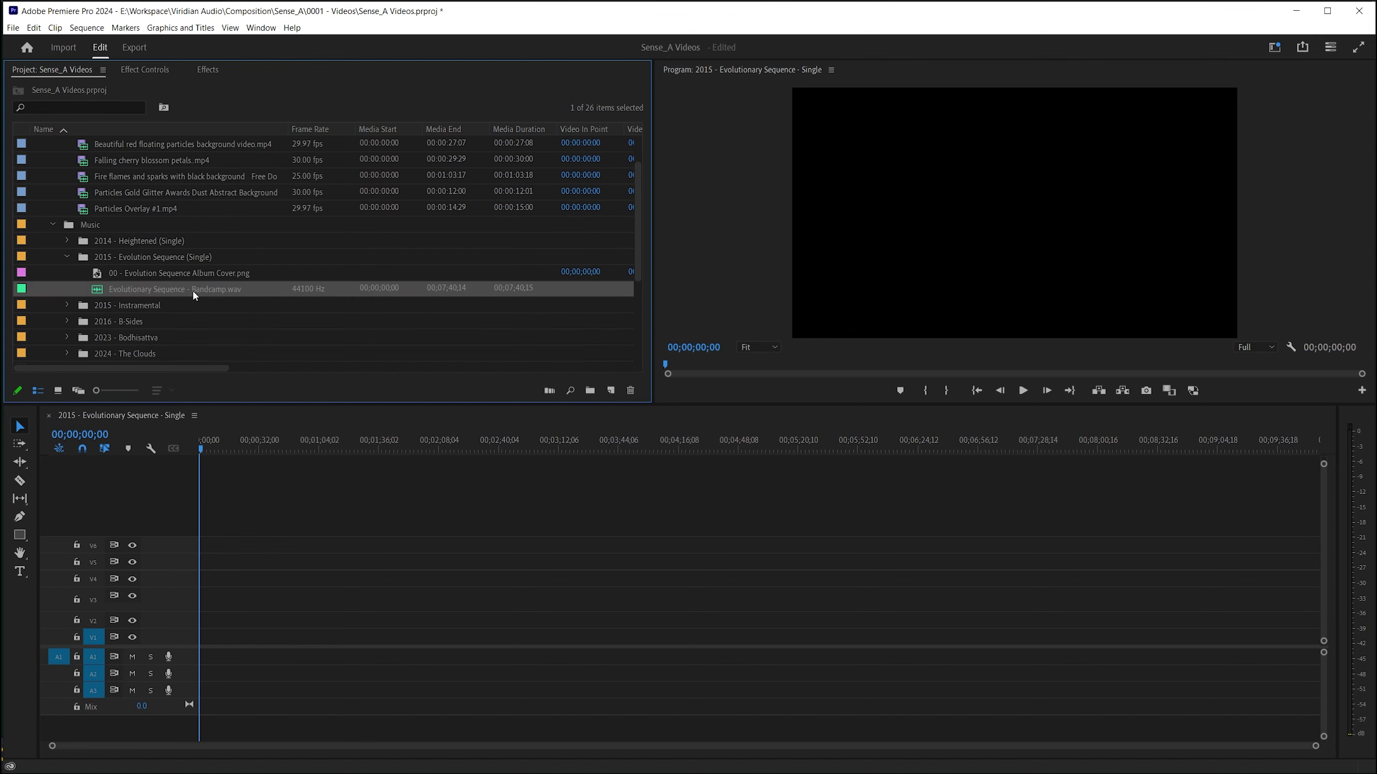
{"action": "scroll", "coordinate": [190, 299], "scroll_direction": "up", "scroll_amount": 3}
{"action": "left_click", "coordinate": [160, 321]}
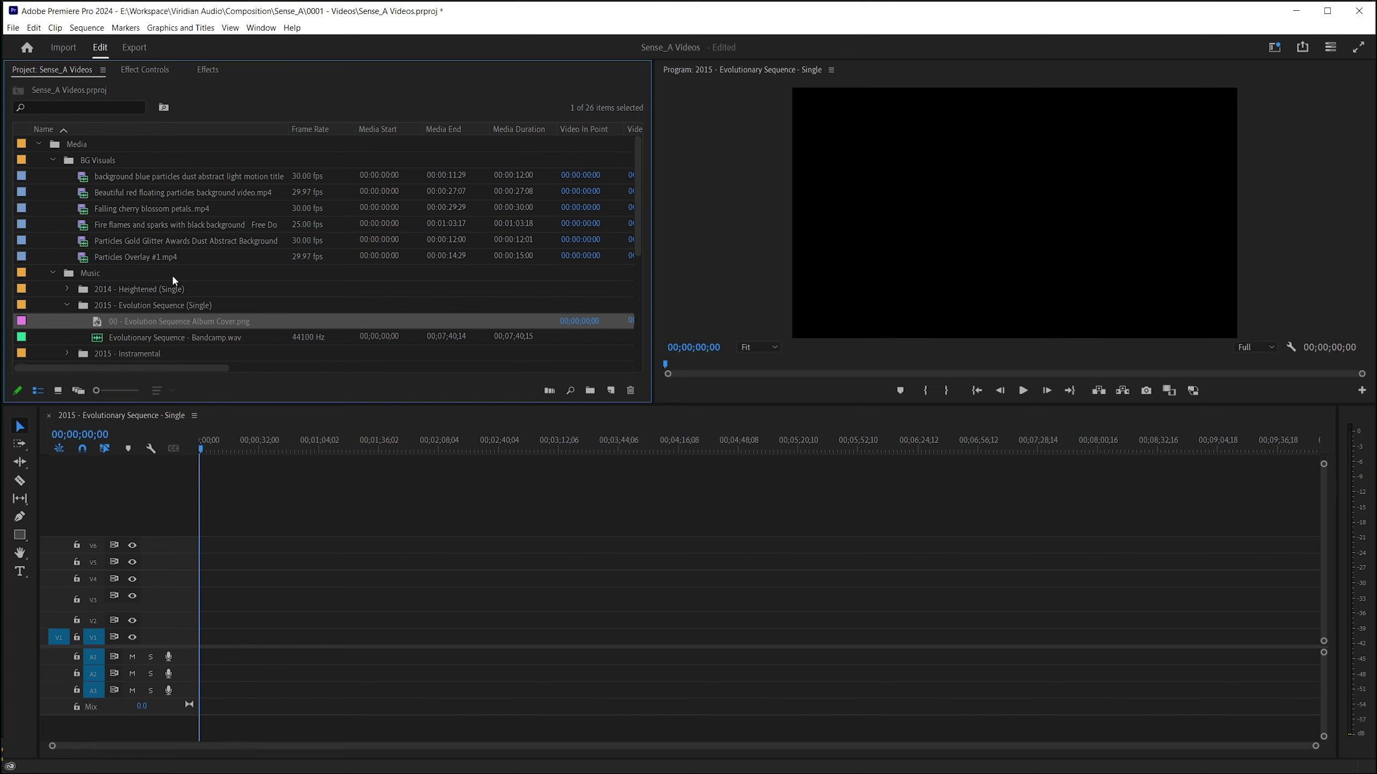
- Preview the Particles Overlay #1.mp4 background clip at enlarged size, then close the source preview and return to the project items
{"action": "left_click", "coordinate": [168, 241]}
{"action": "left_click", "coordinate": [178, 253]}
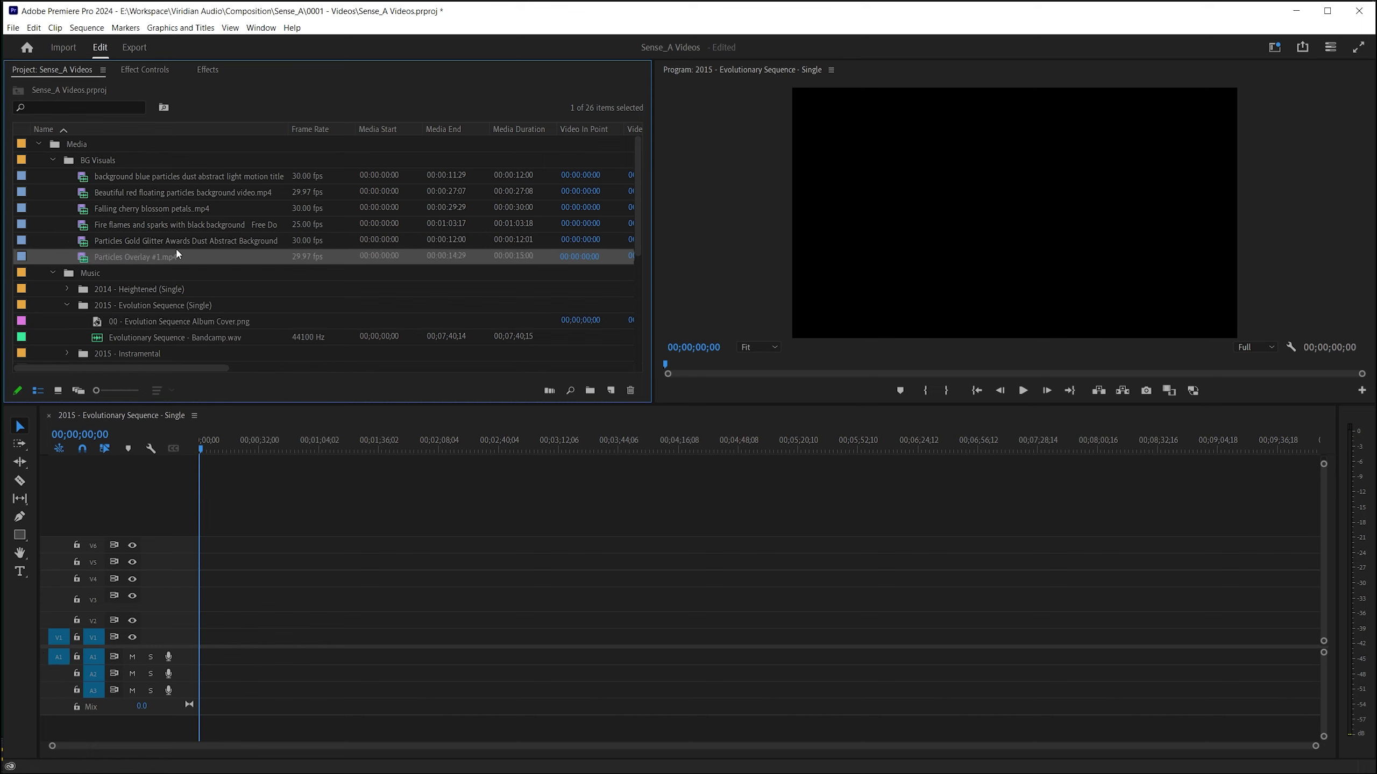
{"action": "double_click", "coordinate": [78, 255]}
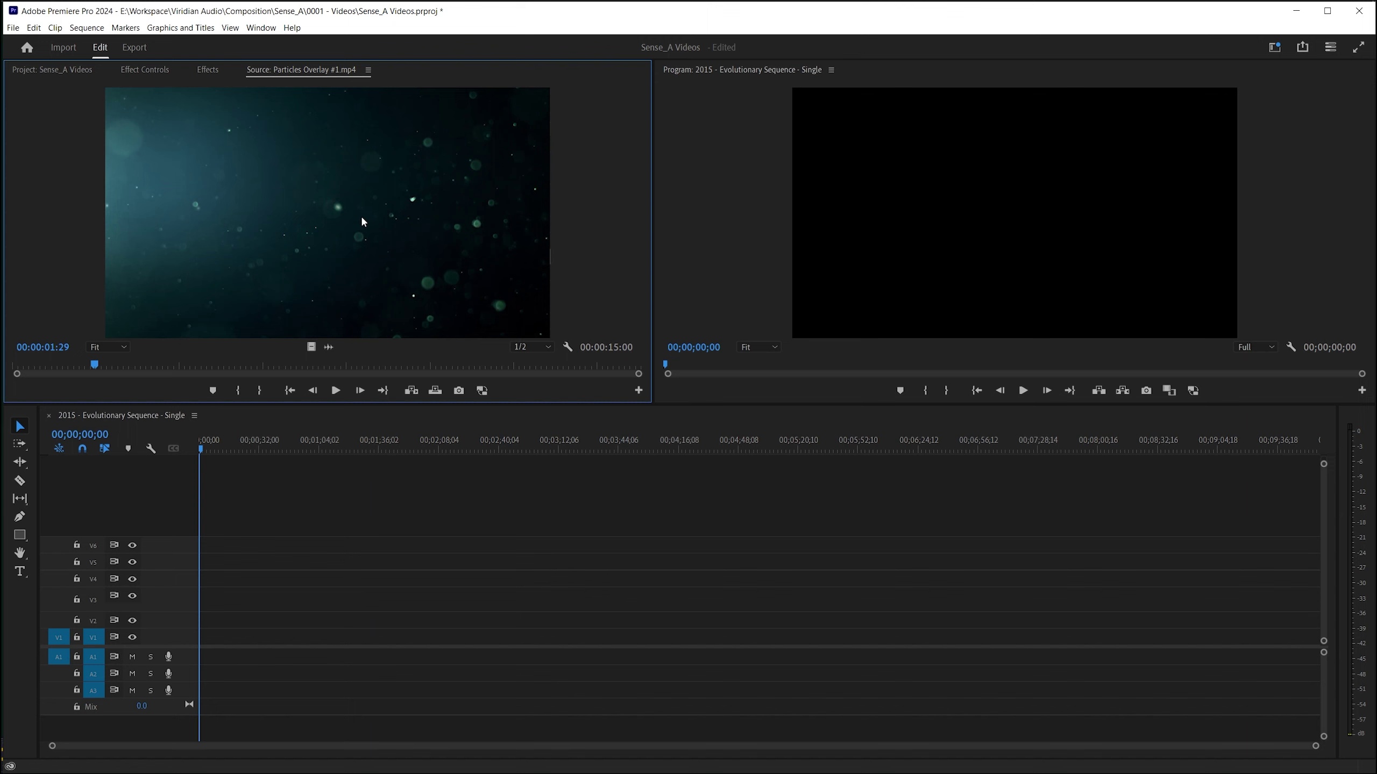
{"action": "key", "text": "grave"}
{"action": "key", "text": "space"}
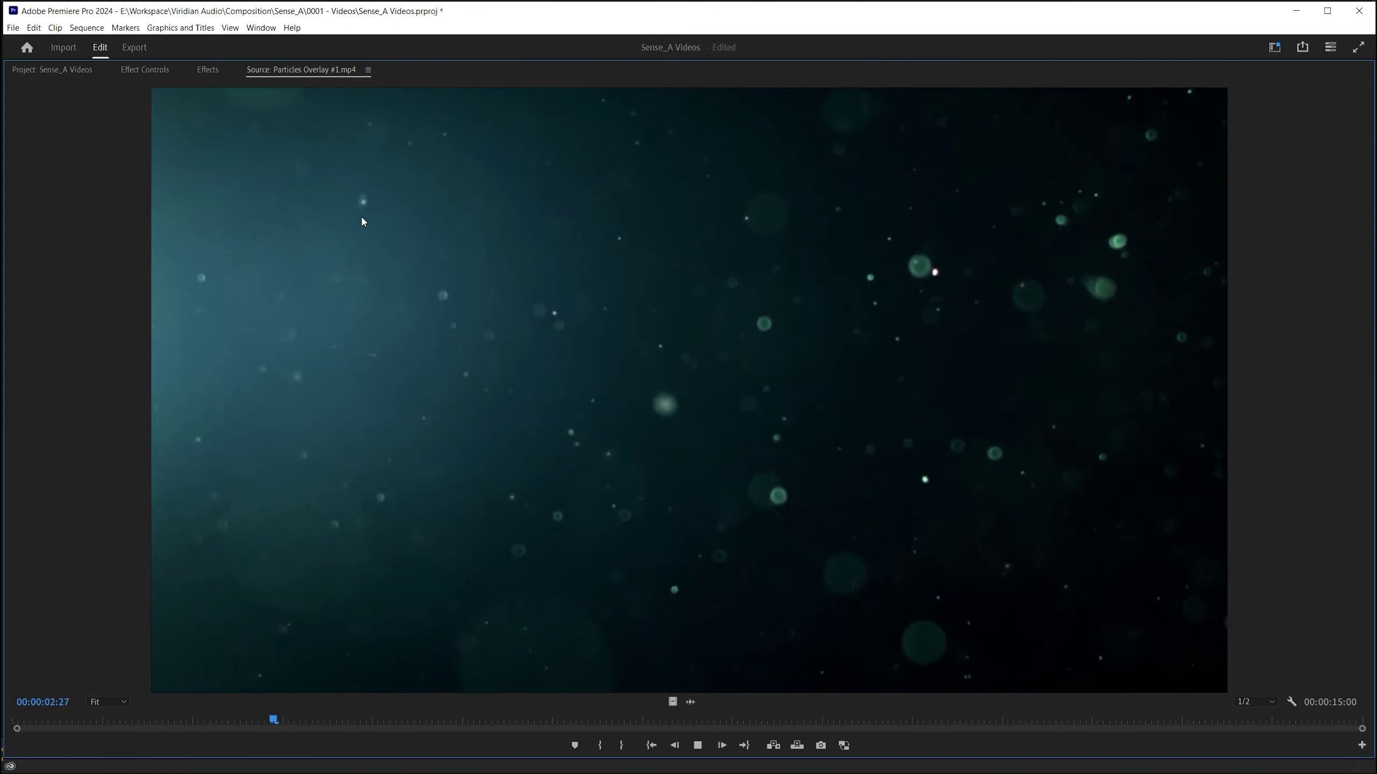
{"action": "key", "text": "space"}
{"action": "key", "text": "grave"}
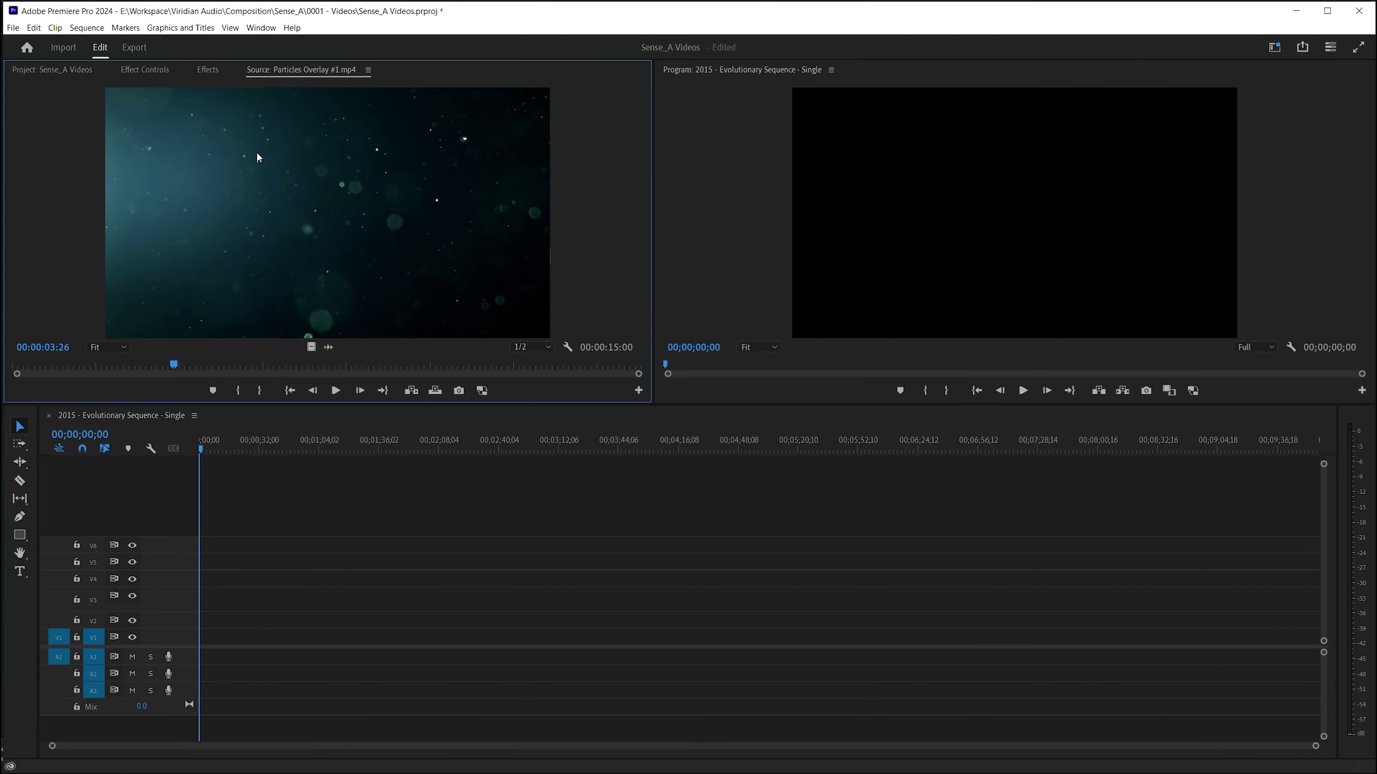
{"action": "left_click", "coordinate": [368, 70]}
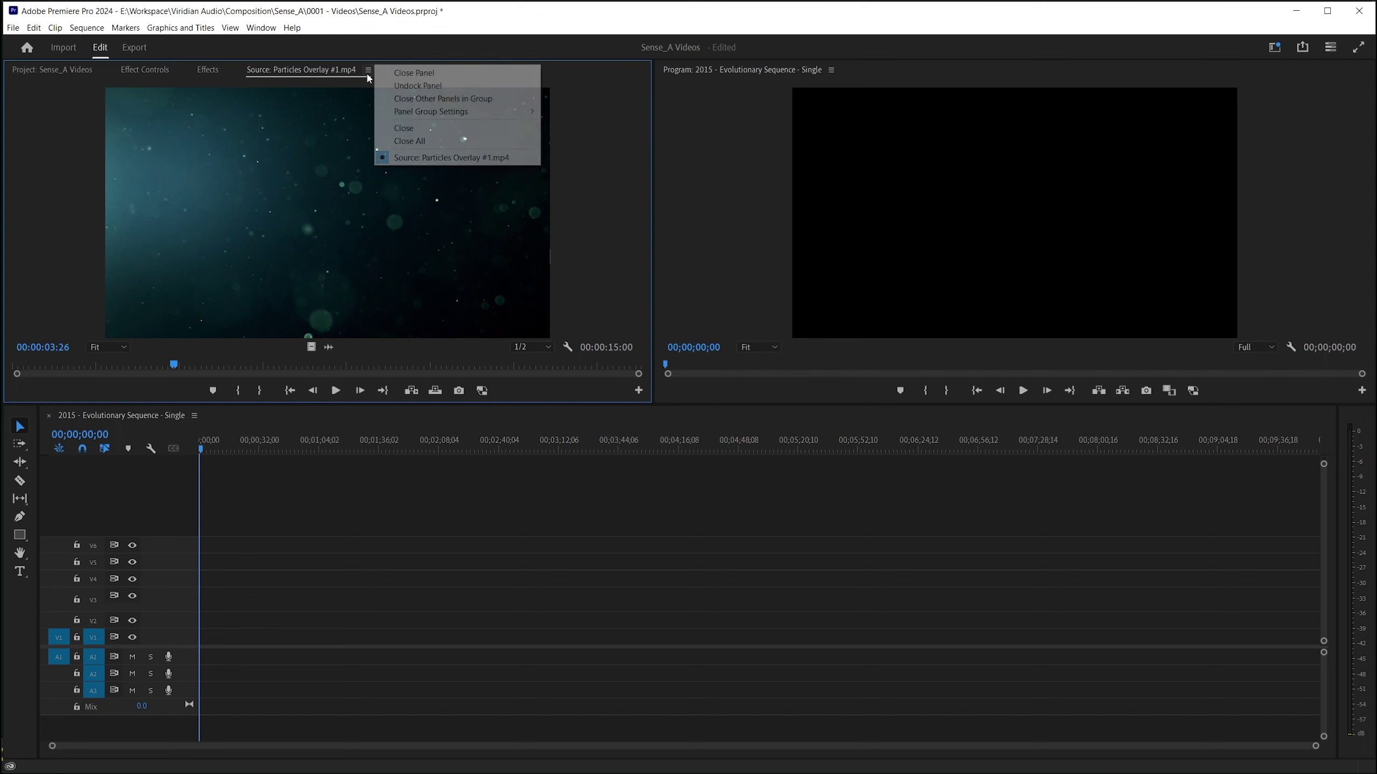
{"action": "left_click", "coordinate": [410, 75]}
{"action": "left_click", "coordinate": [60, 76]}
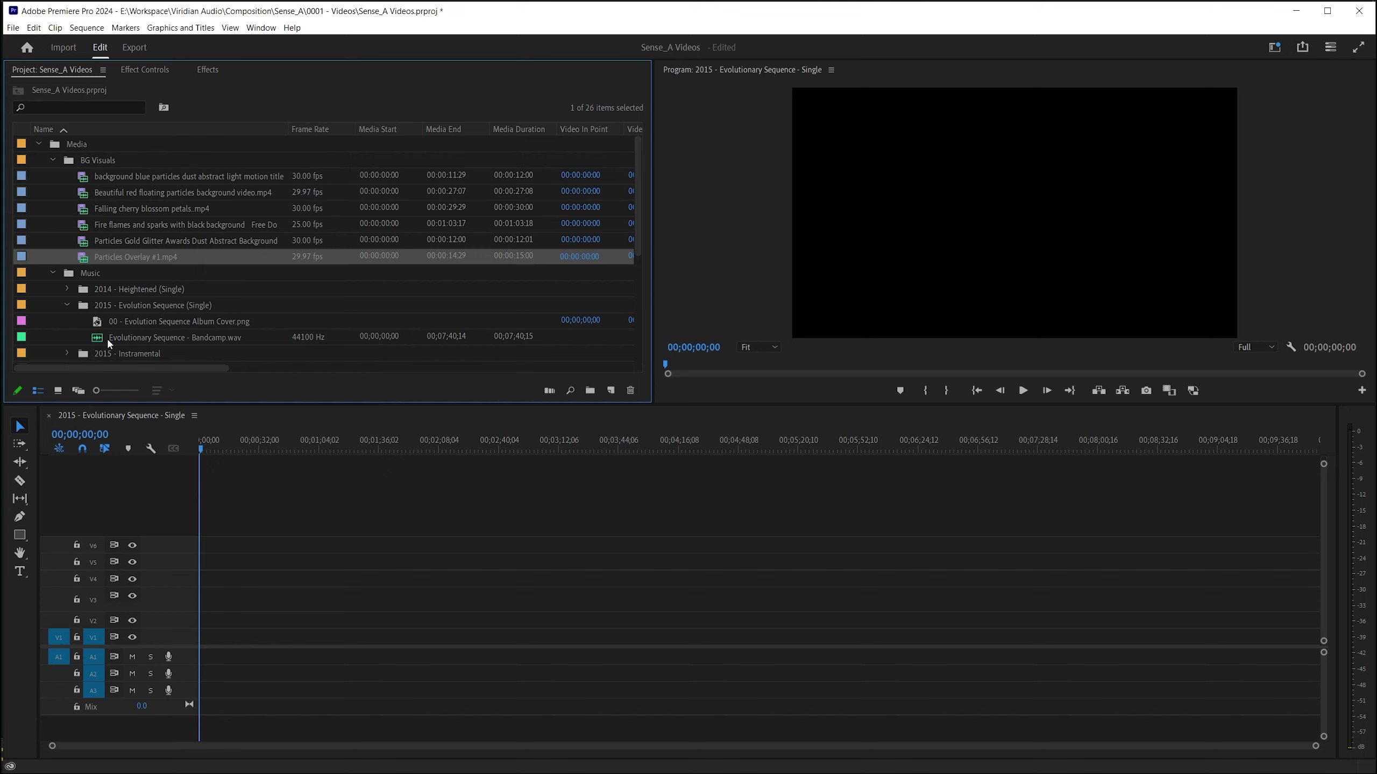
- Place 00 - Evolution Sequence Album Cover.png on video track V1 at the start of the 2015 sequence
{"action": "scroll", "coordinate": [235, 349], "scroll_direction": "down", "scroll_amount": 3}
{"action": "left_click", "coordinate": [101, 274]}
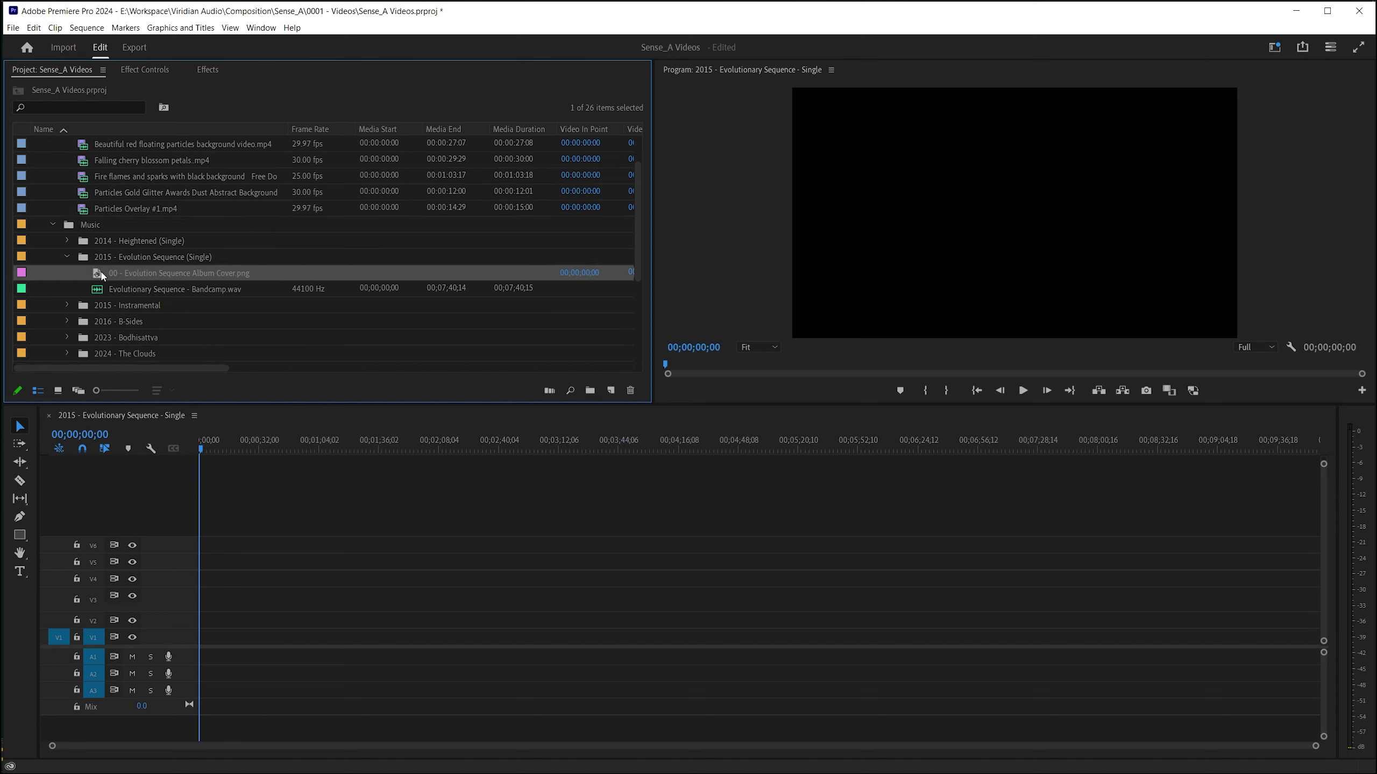
{"action": "left_click_drag", "start_coordinate": [138, 304], "coordinate": [204, 637]}
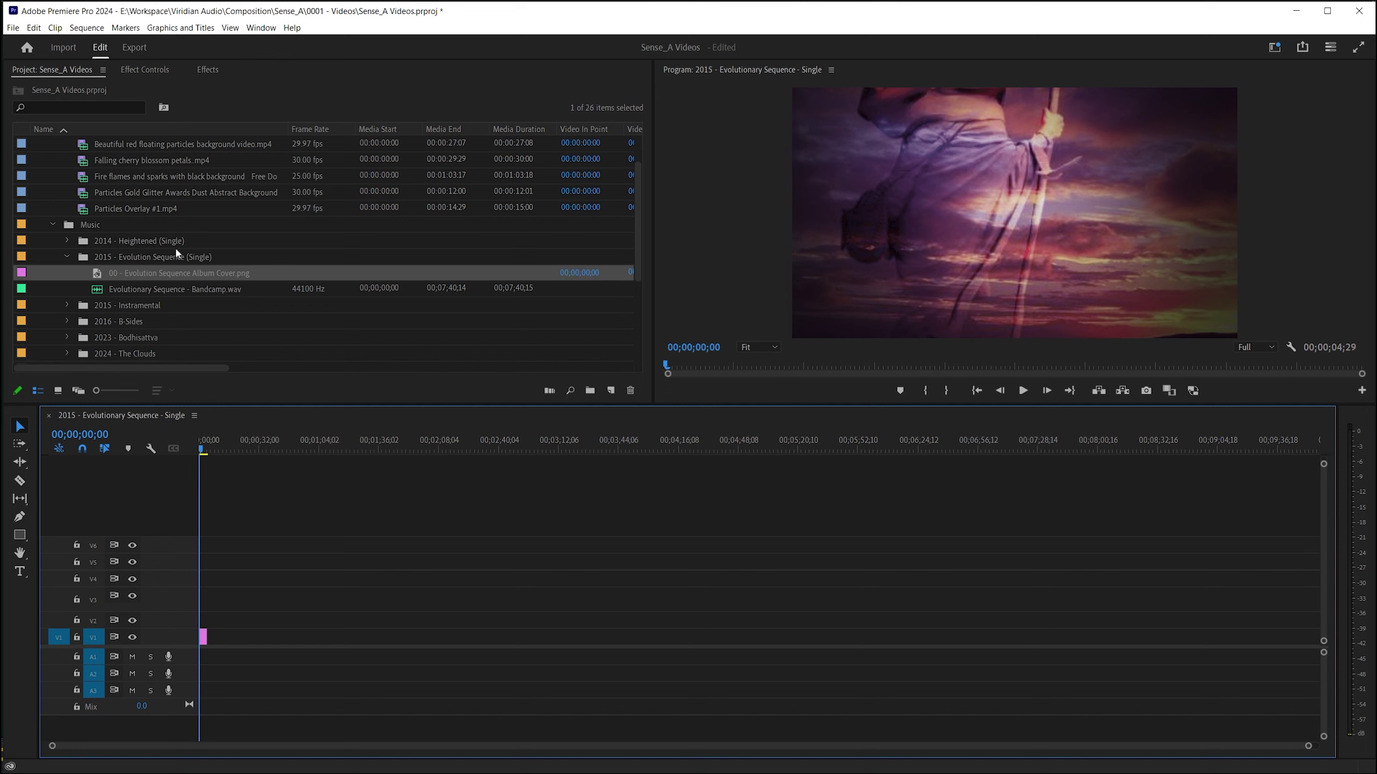
- Move the album cover image down in the frame to about position 954.2, 789.0 so the figure's hat shows
{"action": "left_click", "coordinate": [981, 215]}
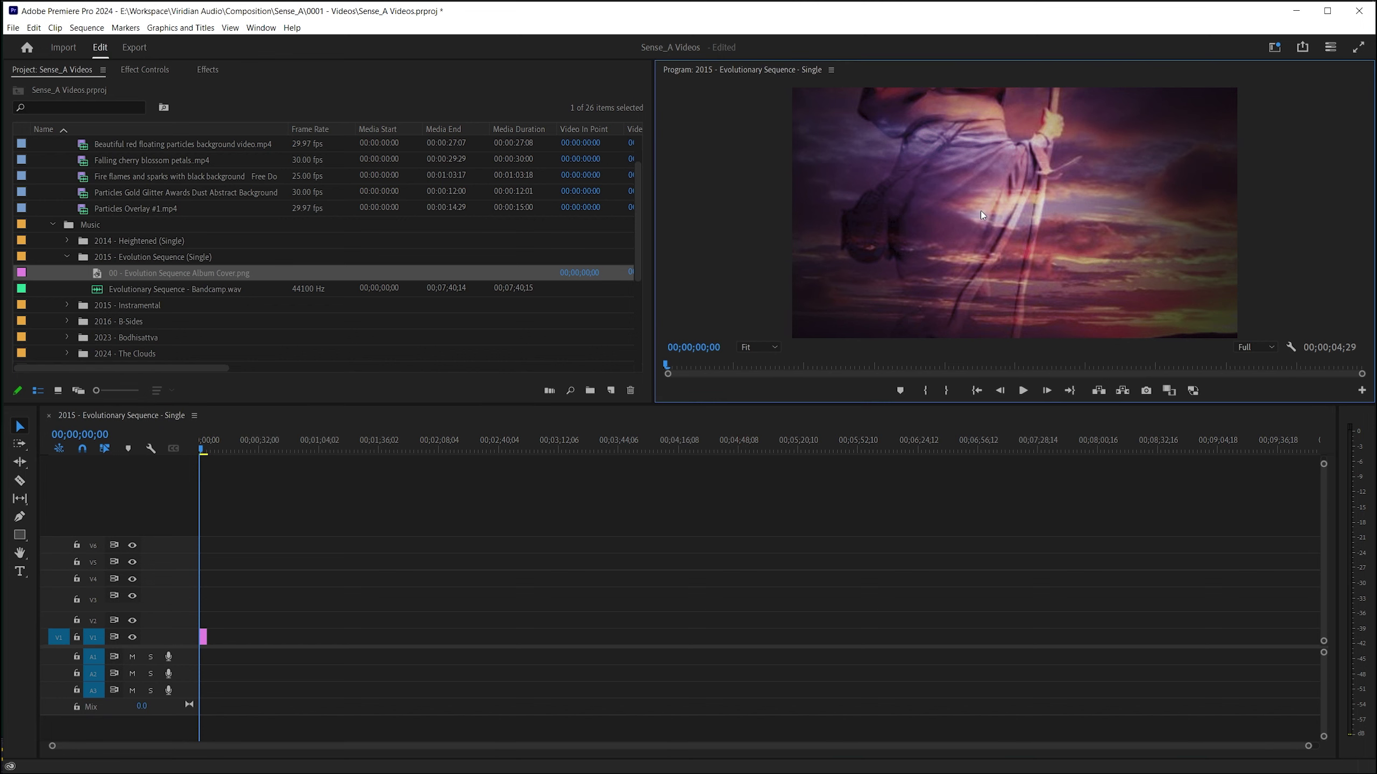
{"action": "left_click", "coordinate": [1044, 153]}
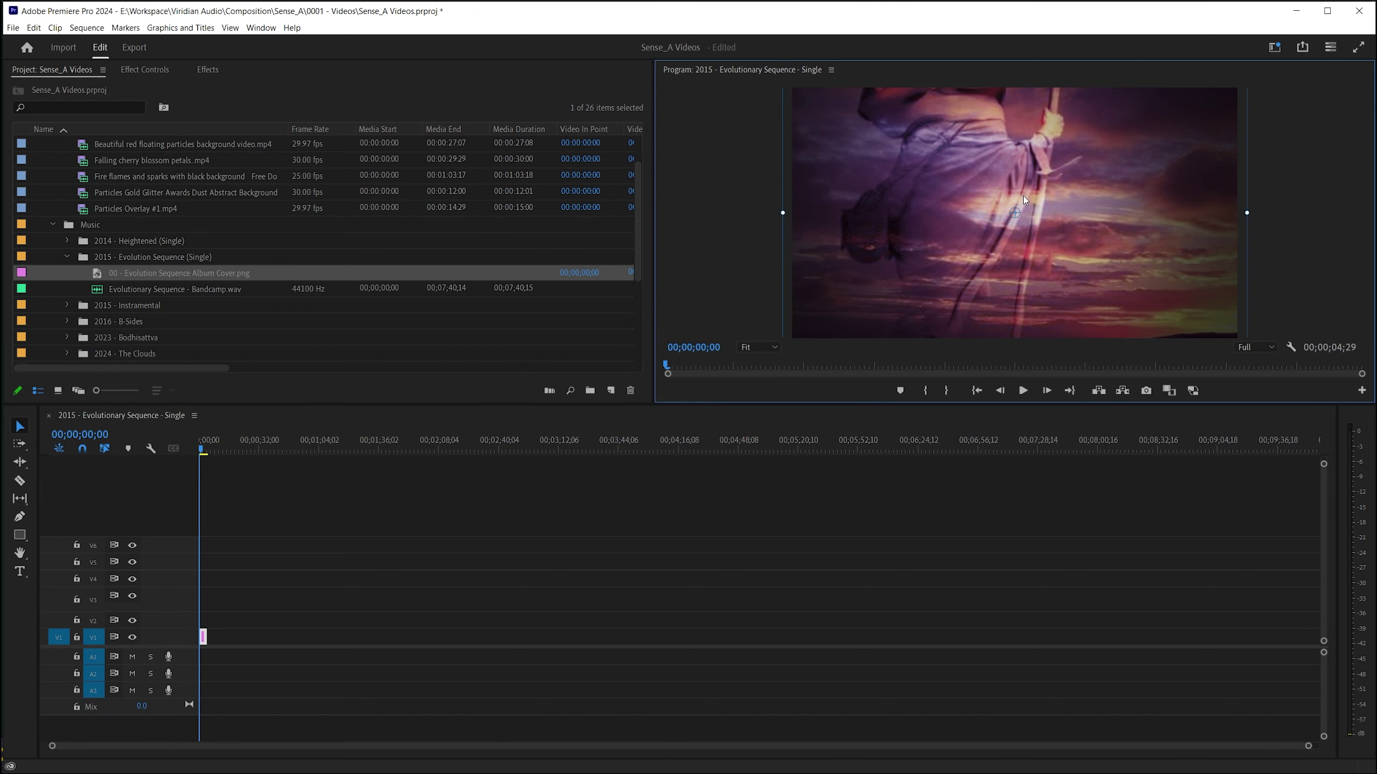
{"action": "left_click_drag", "start_coordinate": [1023, 195], "coordinate": [1022, 251]}
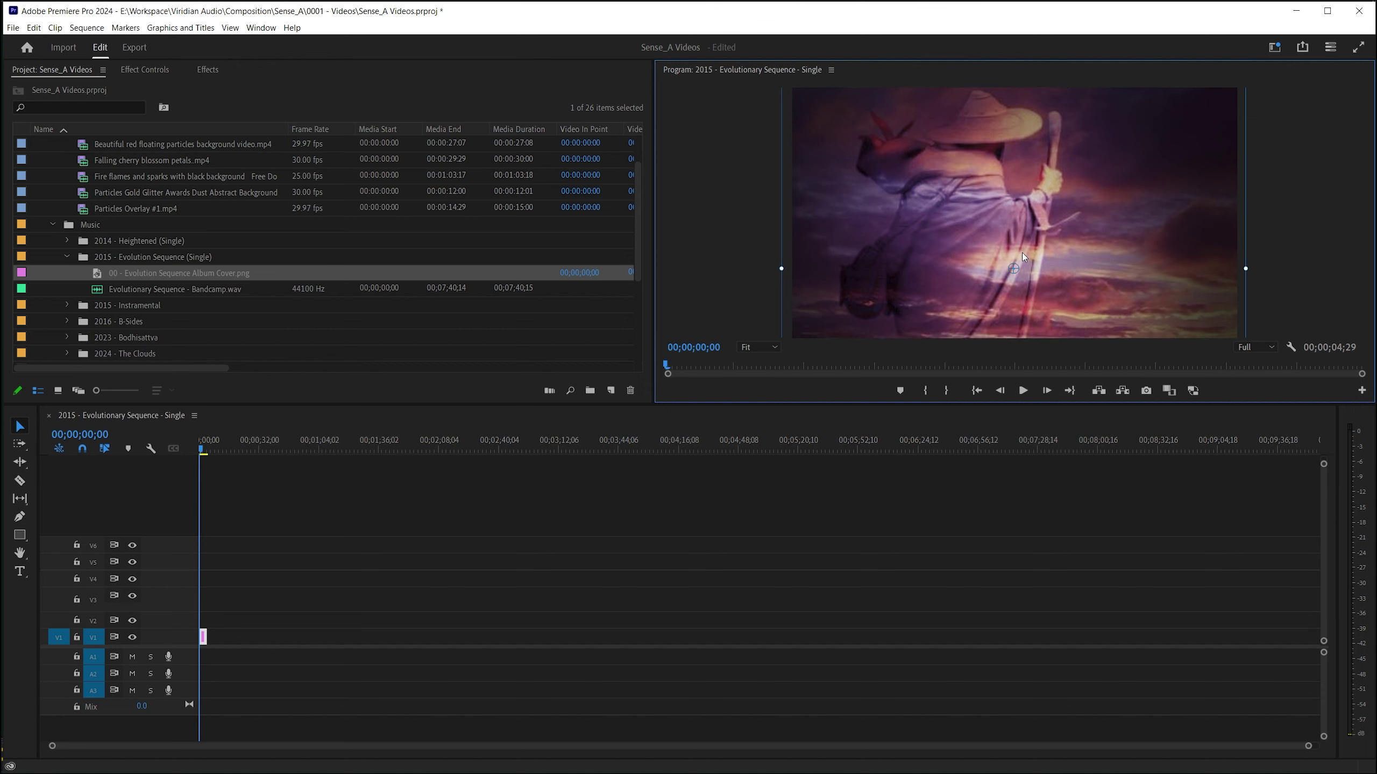
{"action": "left_click_drag", "start_coordinate": [1022, 251], "coordinate": [1022, 254]}
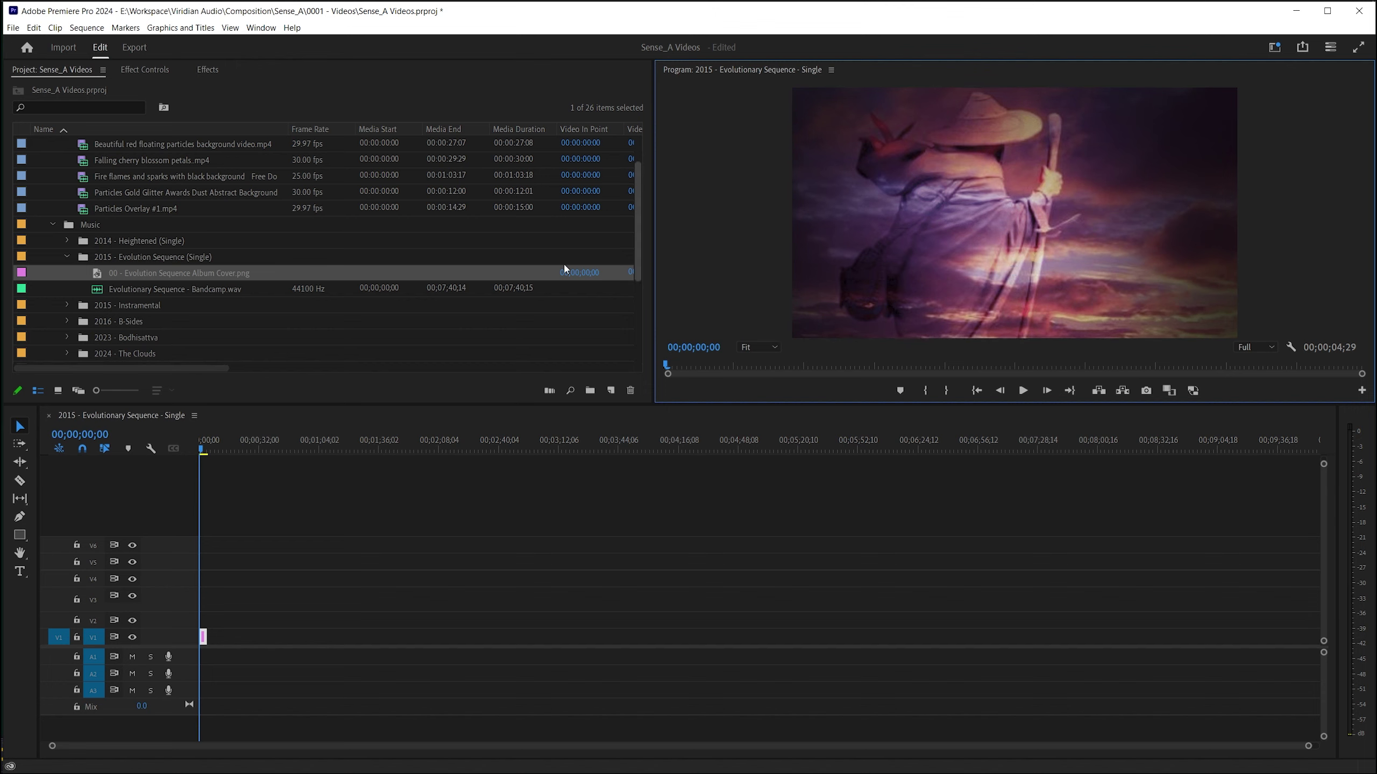
- Place Evolutionary Sequence - Bandcamp.wav on track A1 at the start and extend the album cover clip to the end of the audio
{"action": "left_click", "coordinate": [208, 289]}
{"action": "left_click_drag", "start_coordinate": [98, 289], "coordinate": [196, 657]}
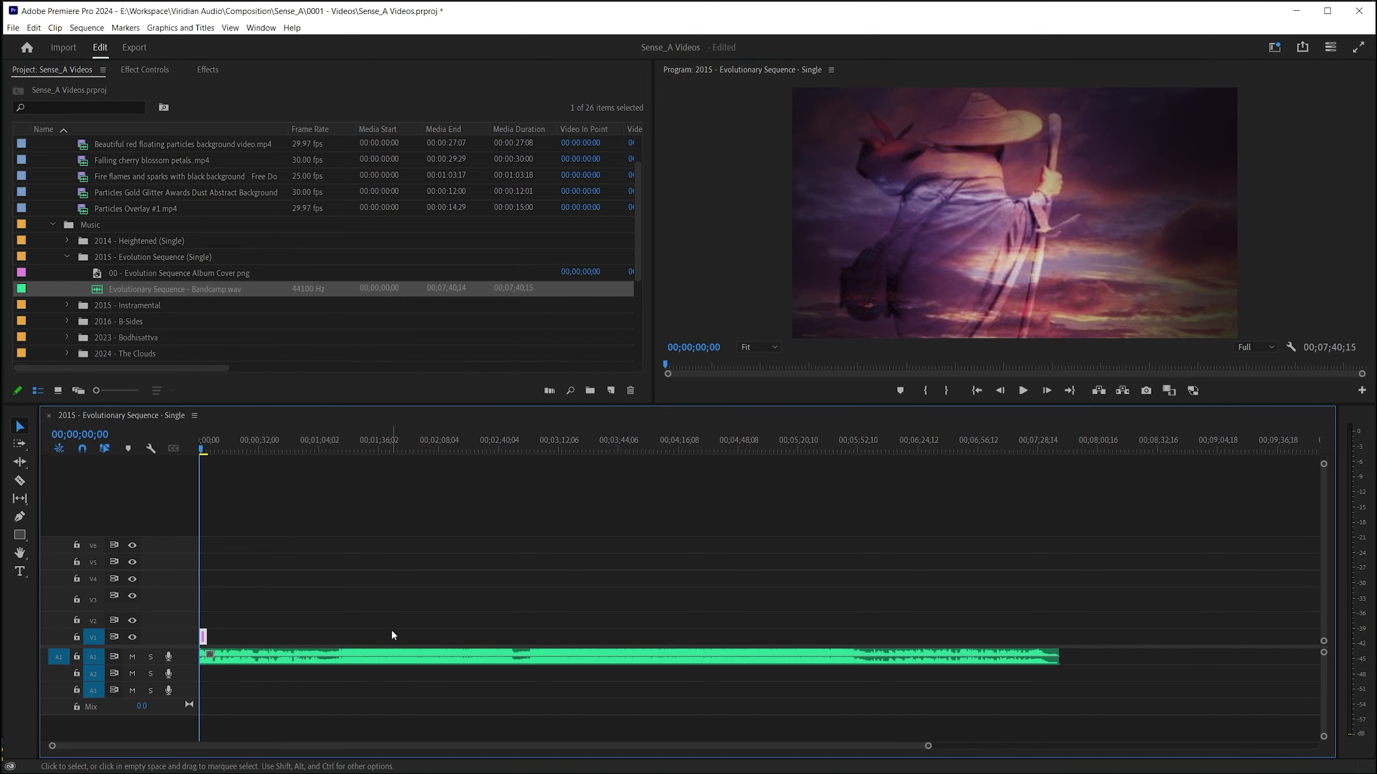
{"action": "left_click_drag", "start_coordinate": [206, 640], "coordinate": [1059, 584]}
{"action": "left_click", "coordinate": [1047, 437]}
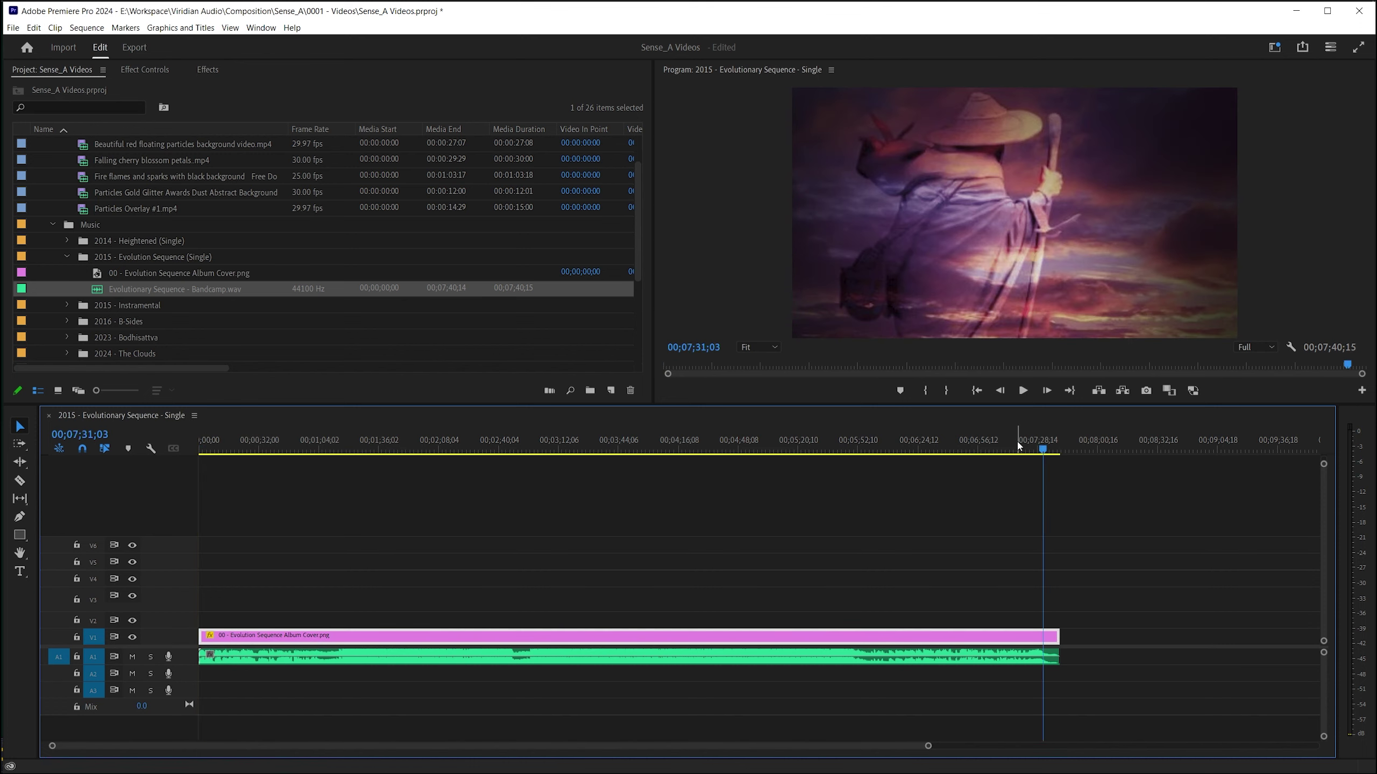
{"action": "left_click", "coordinate": [207, 450]}
{"action": "left_click_drag", "start_coordinate": [208, 450], "coordinate": [199, 451]}
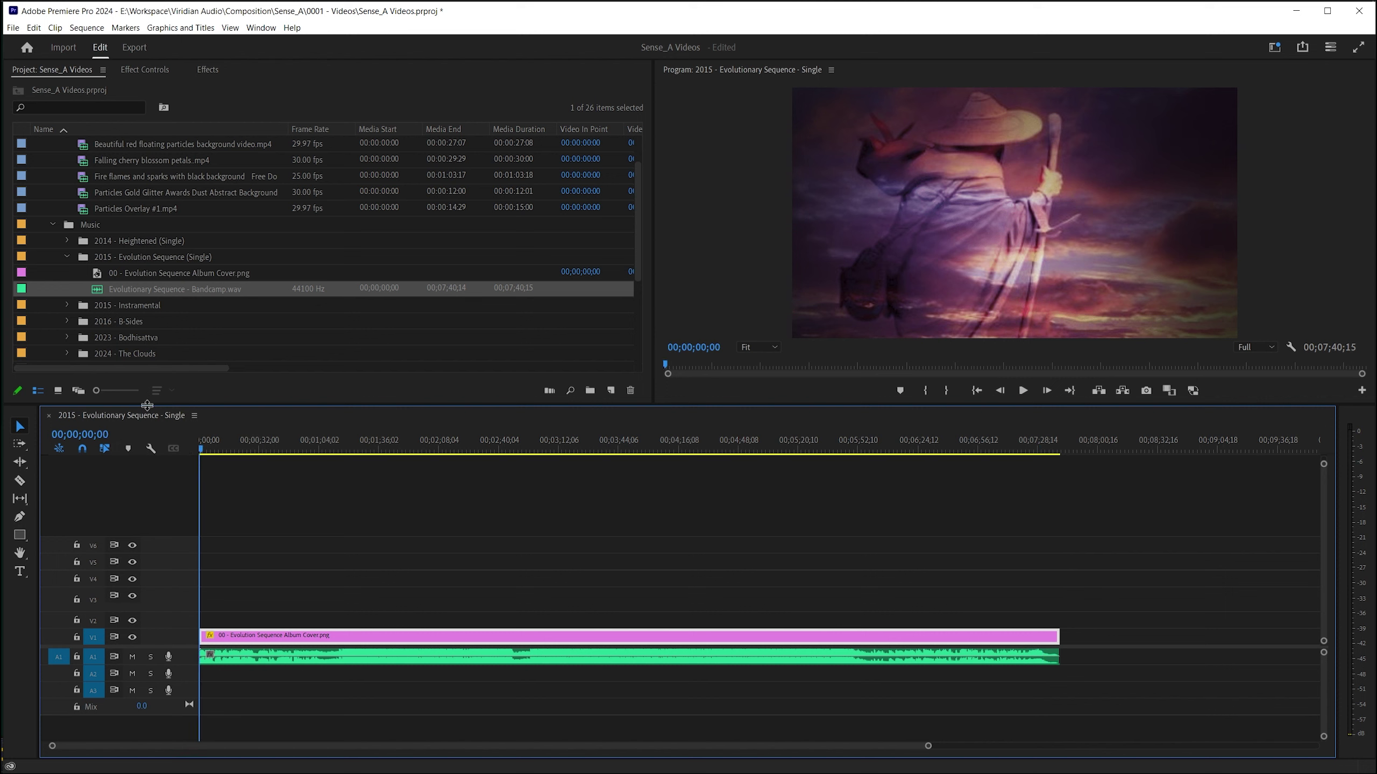
- Find the Gaussian Blur video effect and apply it to the album cover clip on V1
{"action": "left_click", "coordinate": [143, 69]}
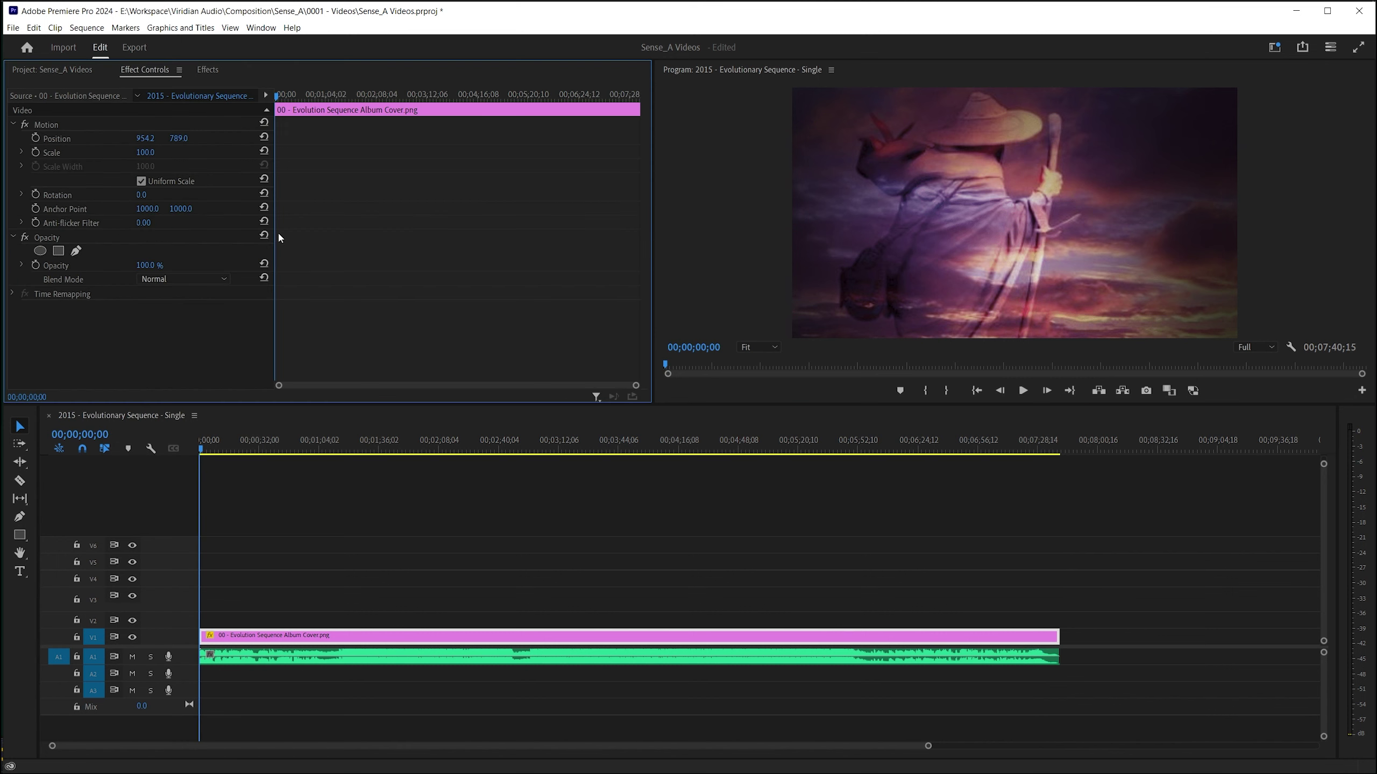
{"action": "left_click", "coordinate": [208, 70]}
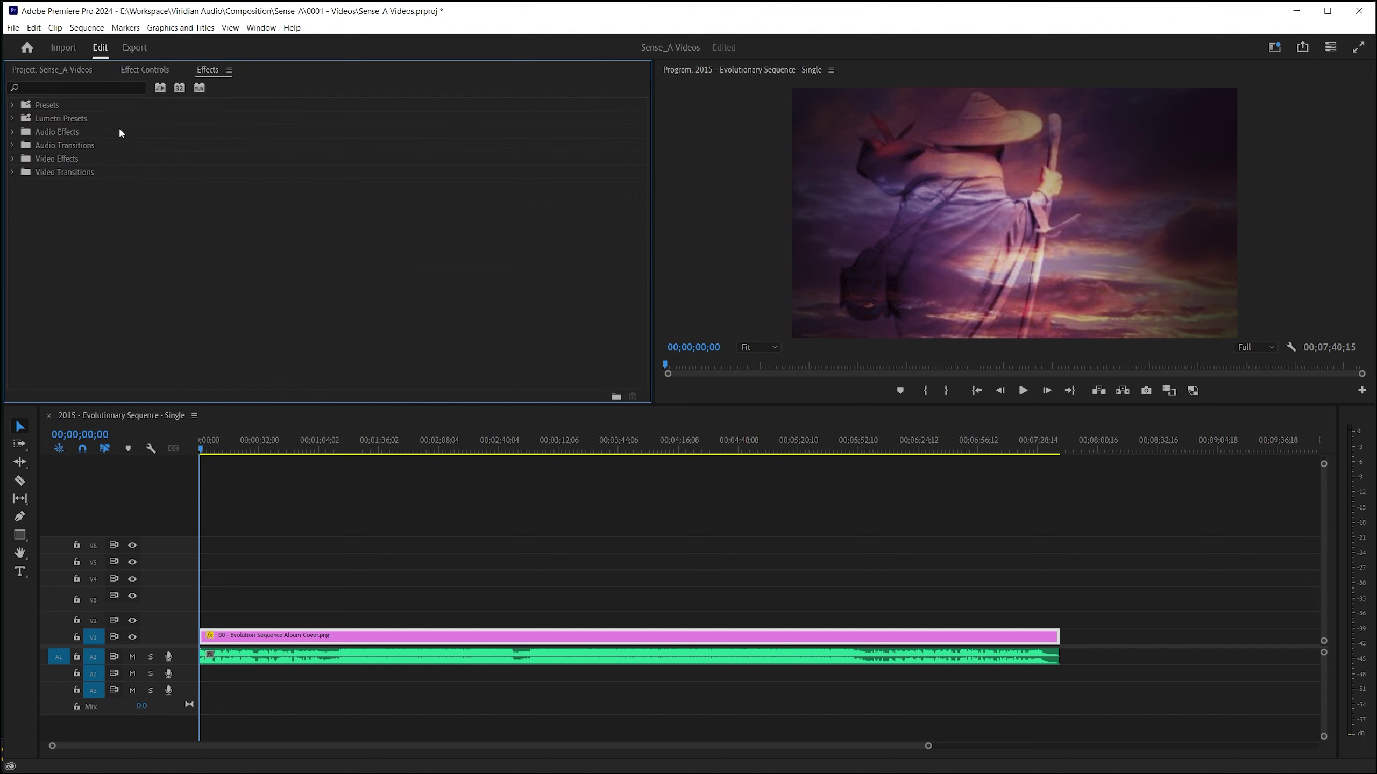
{"action": "left_click", "coordinate": [74, 83]}
{"action": "type", "text": "gaus"}
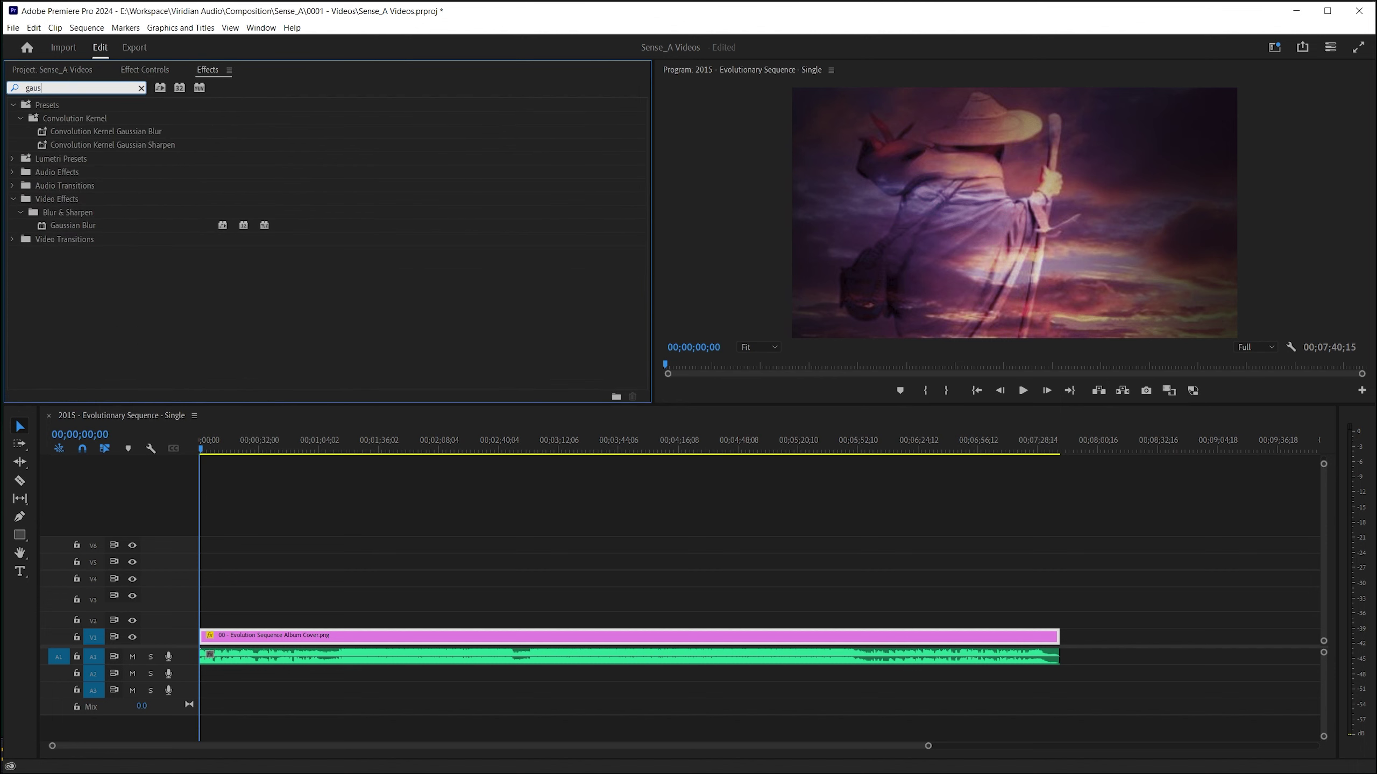
{"action": "left_click_drag", "start_coordinate": [100, 217], "coordinate": [314, 641]}
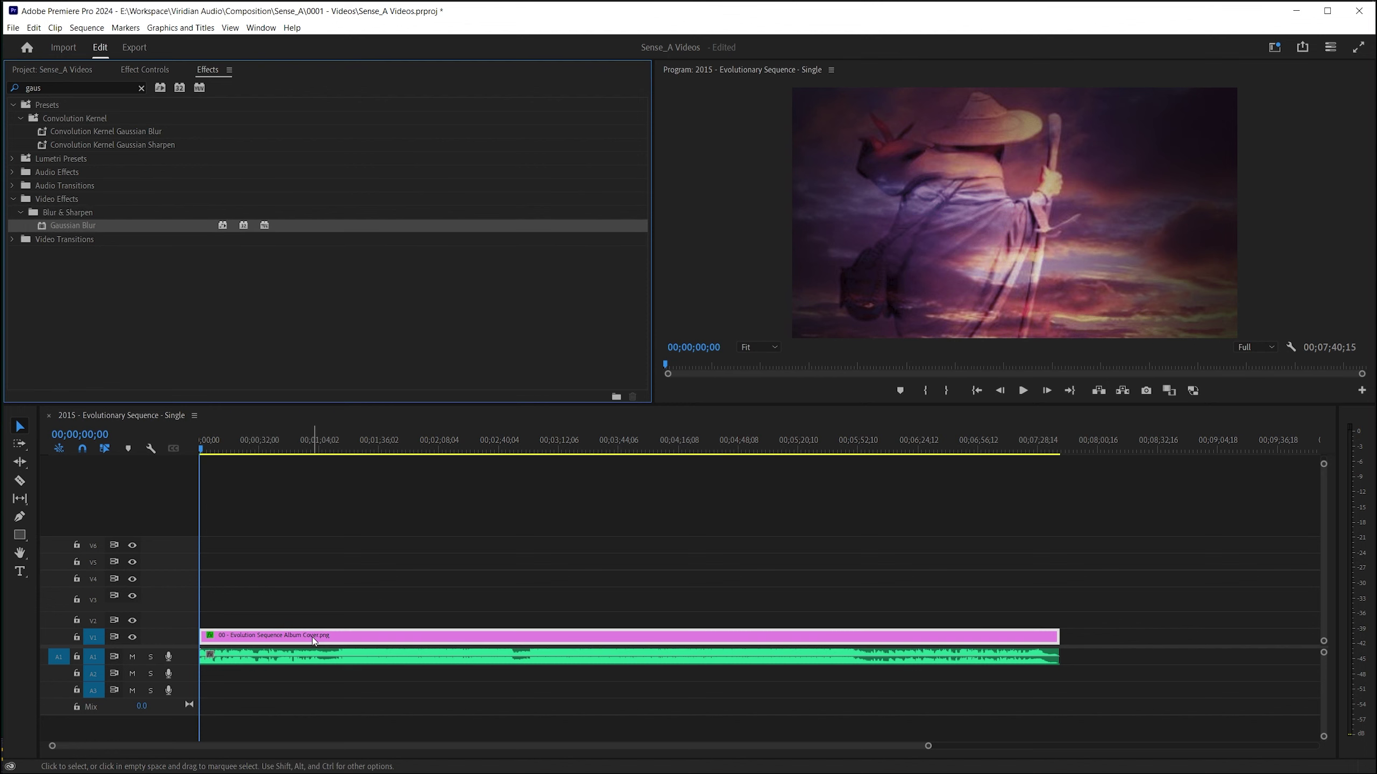
- Set the album cover clip's Gaussian Blur blurriness to 50 and return to the project items
{"action": "left_click", "coordinate": [145, 69]}
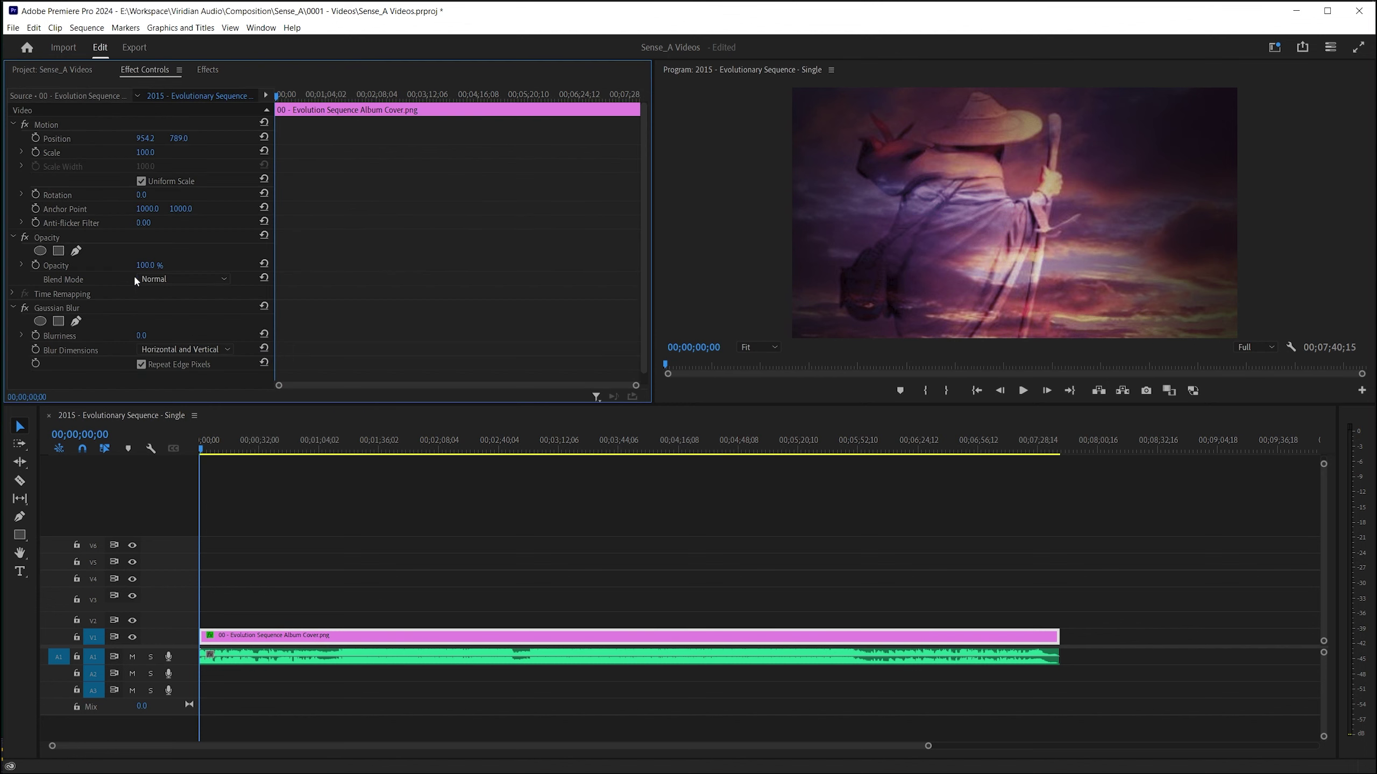
{"action": "left_click", "coordinate": [150, 332]}
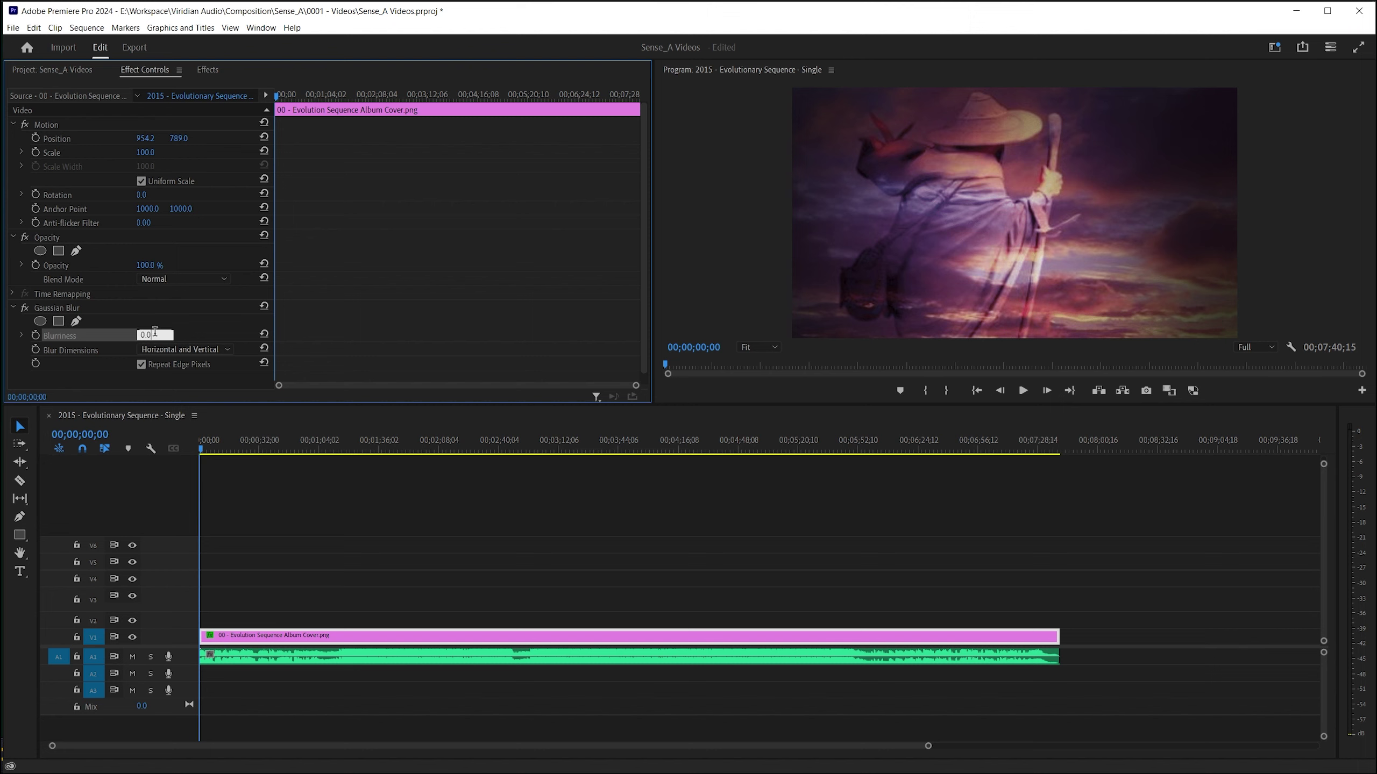
{"action": "type", "text": "50"}
{"action": "key", "text": "Return"}
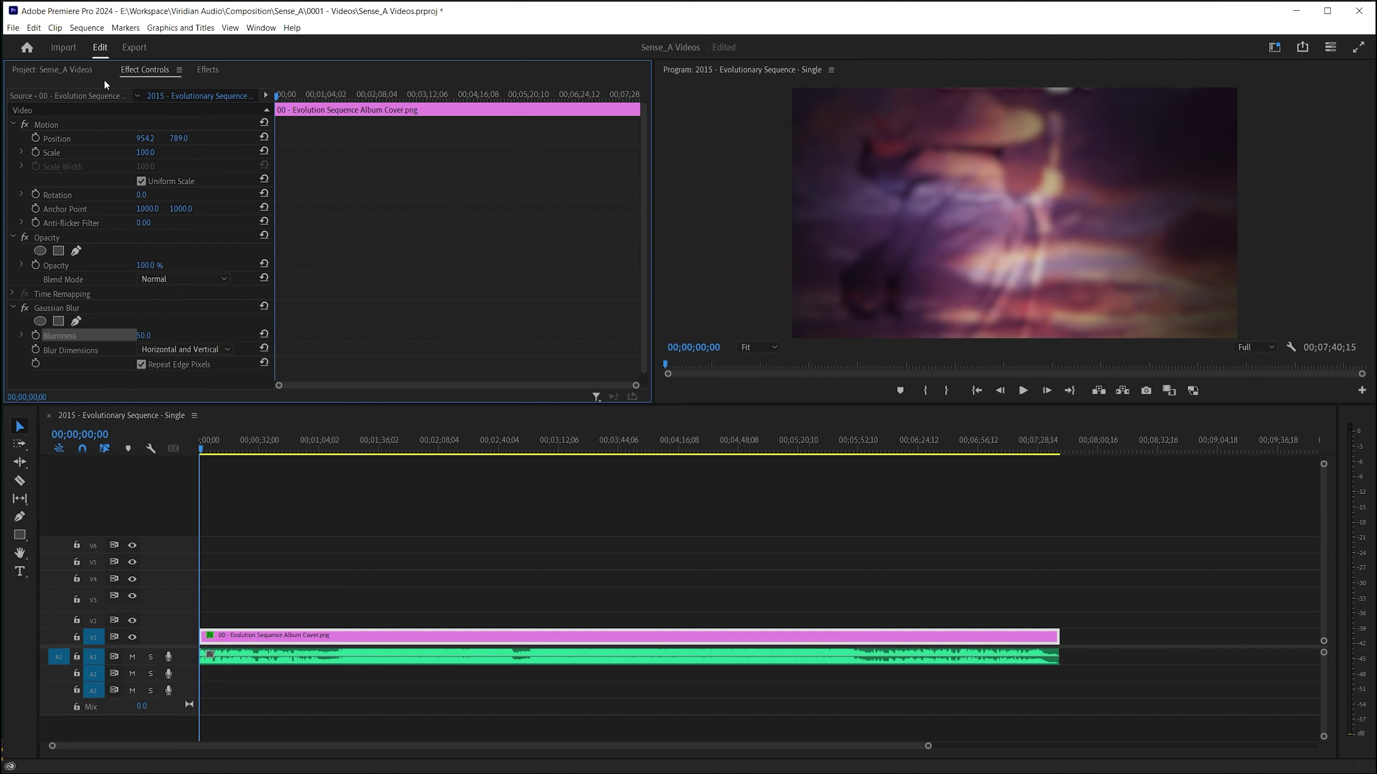
{"action": "left_click", "coordinate": [59, 69]}
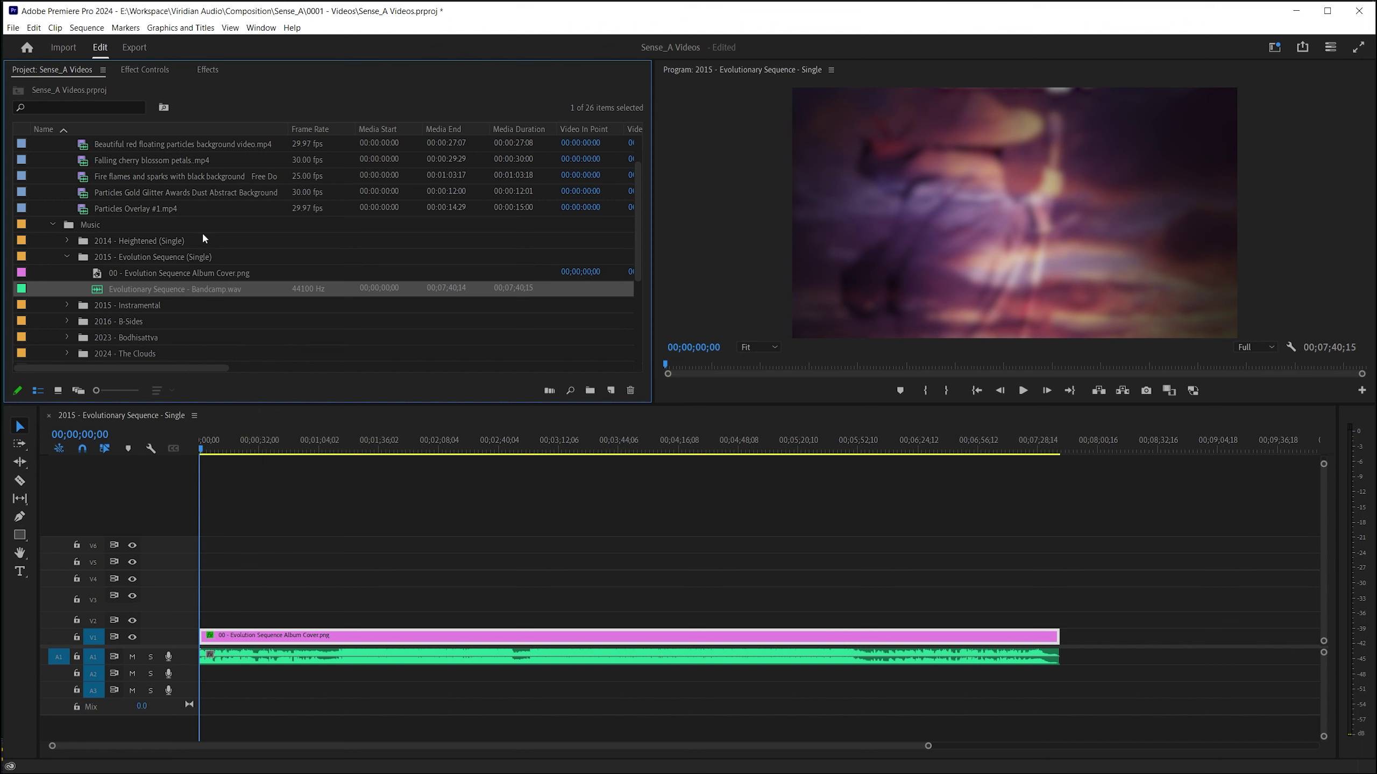
- Place Particles Overlay #1.mp4 on track V2 at the start of the sequence and play back the clip
{"action": "left_click", "coordinate": [97, 209]}
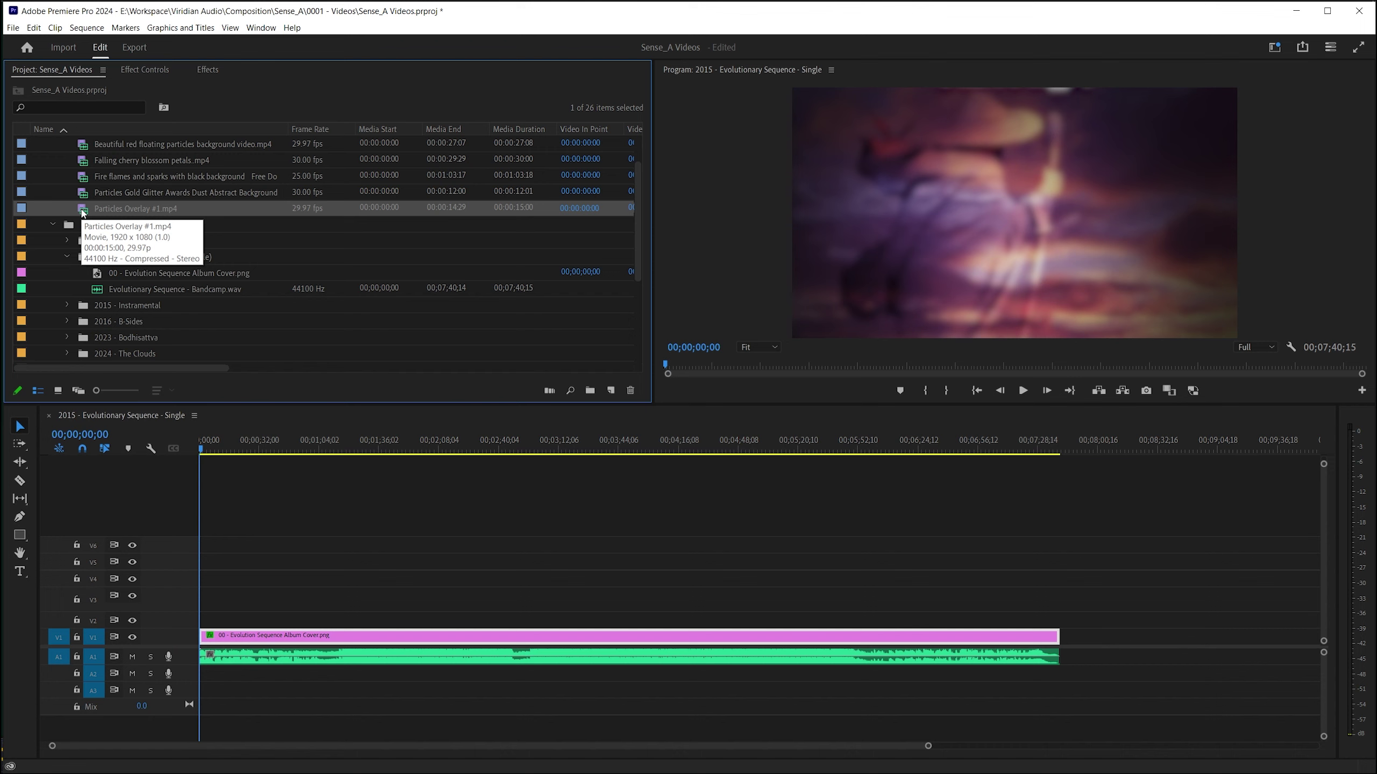
{"action": "left_click_drag", "start_coordinate": [83, 213], "coordinate": [203, 623]}
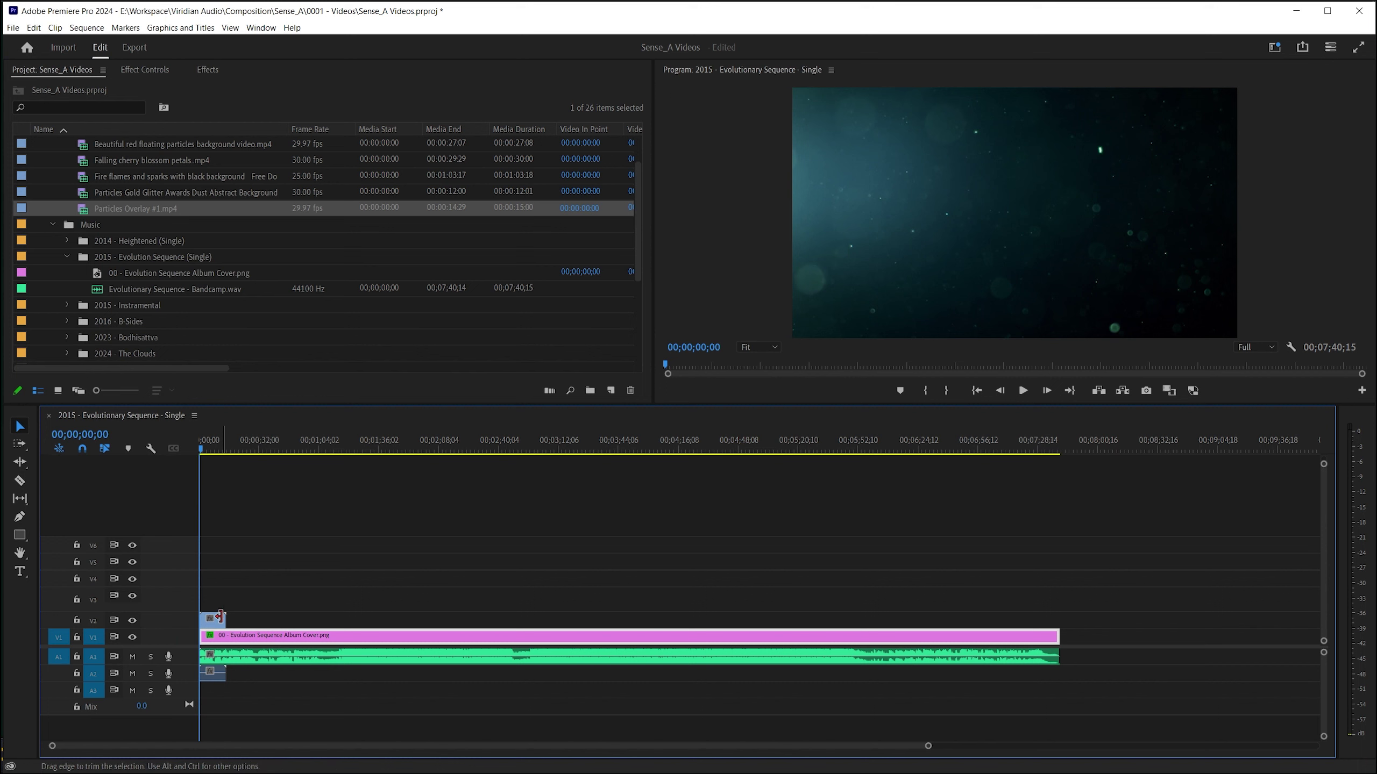
{"action": "left_click", "coordinate": [215, 620]}
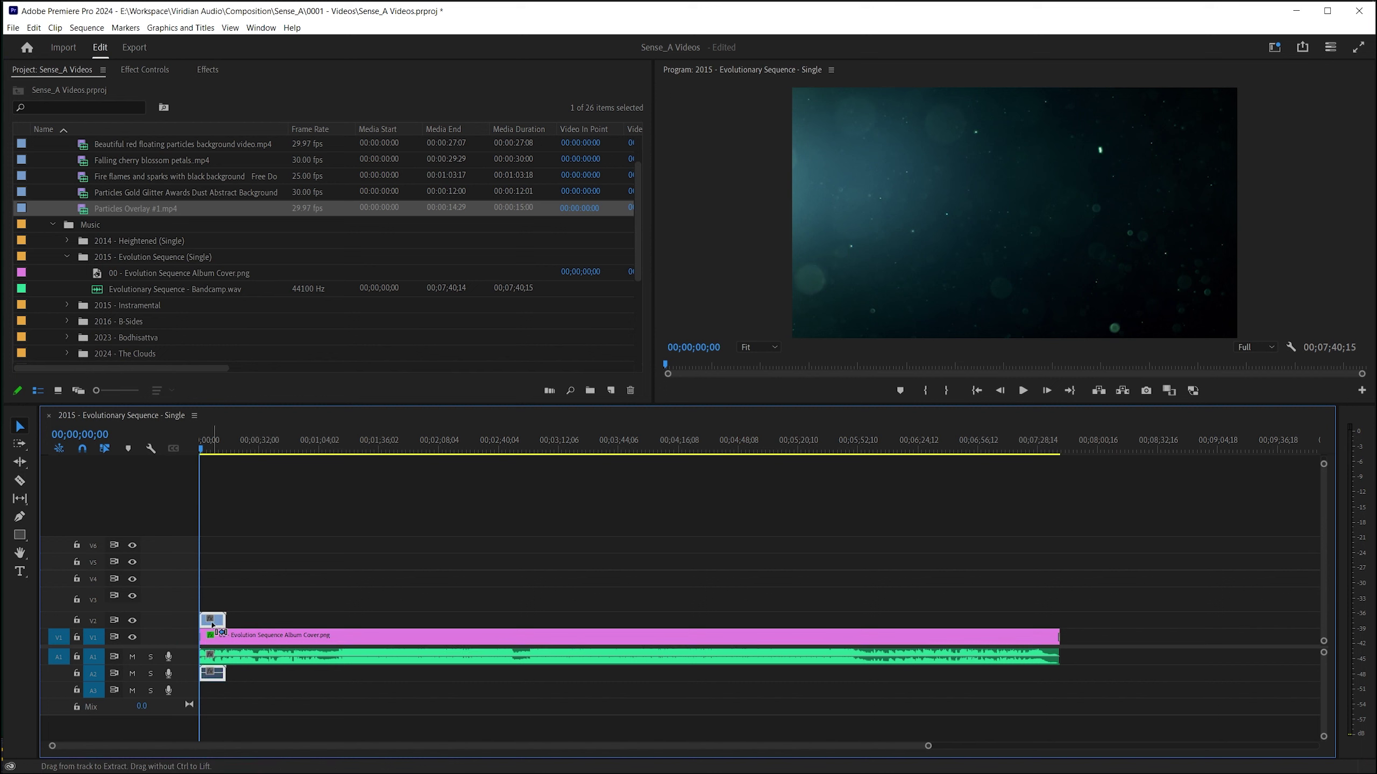
{"action": "key", "text": "space"}
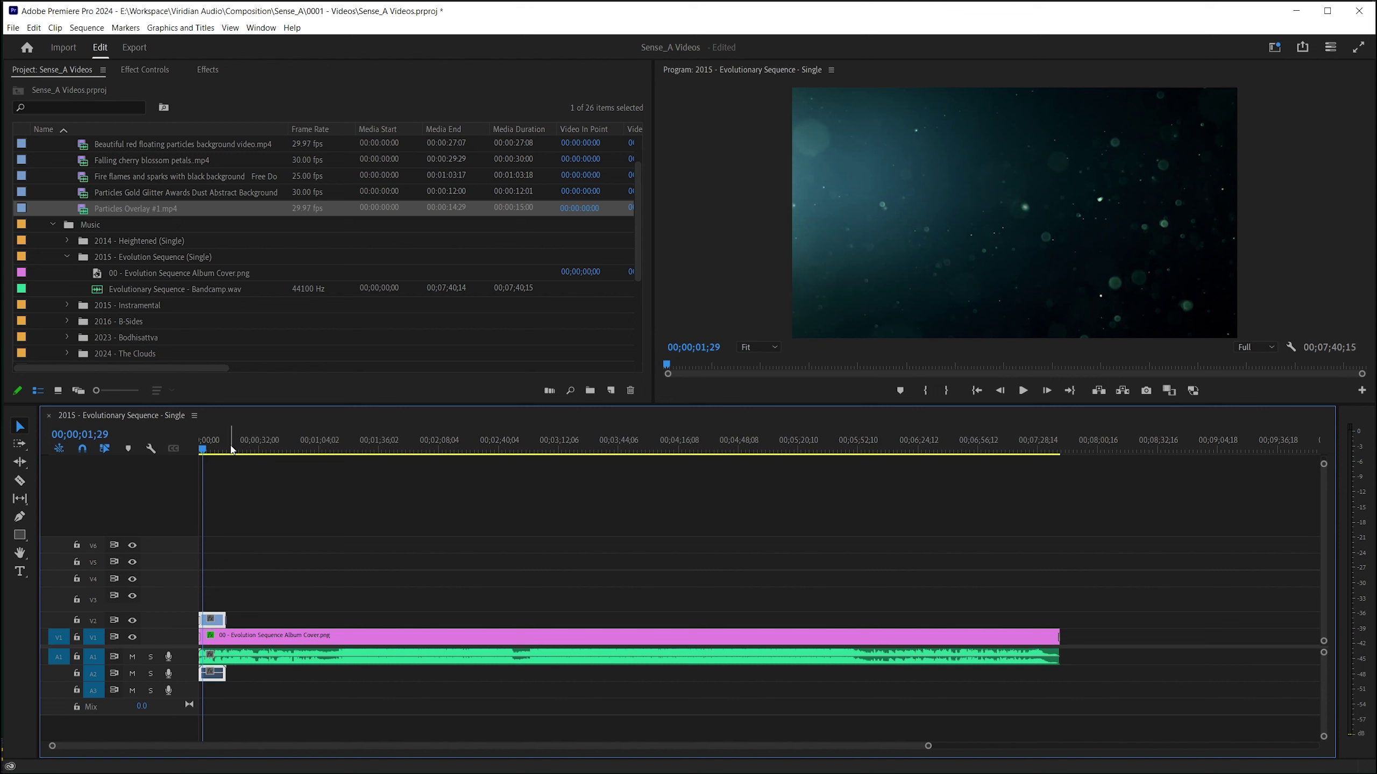
- Set the blend mode of the particles overlay clip on V2 to Screen
{"action": "left_click", "coordinate": [145, 70]}
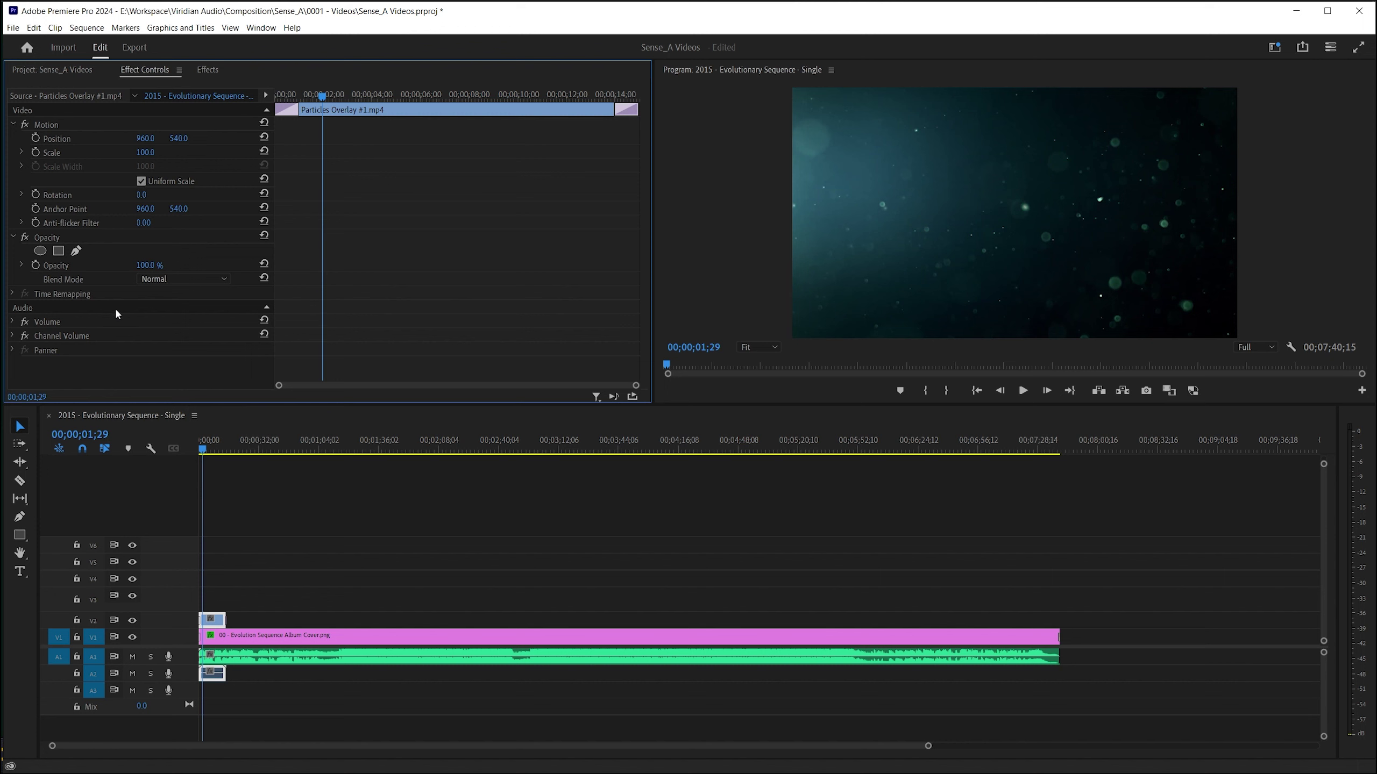
{"action": "left_click", "coordinate": [216, 280]}
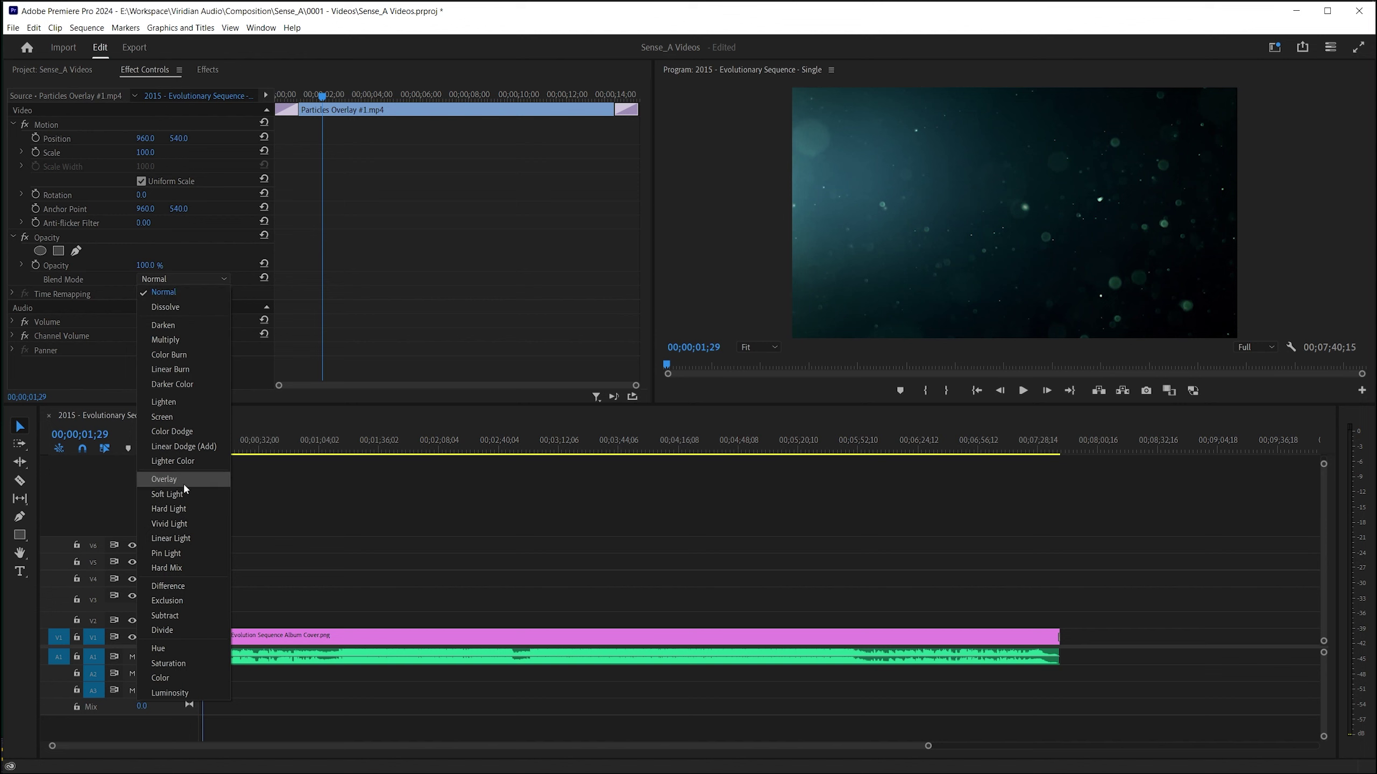
{"action": "left_click", "coordinate": [205, 415]}
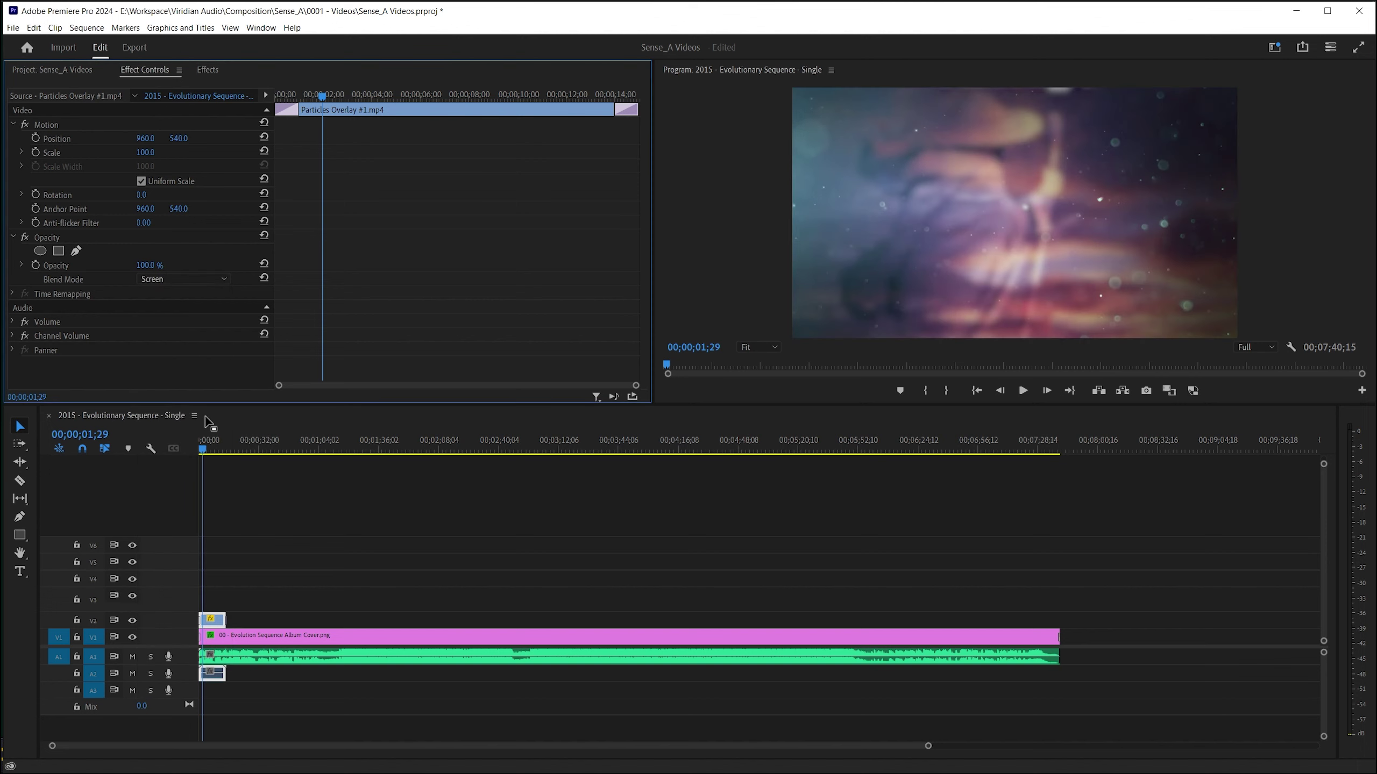
- Mute audio track A1 and play back the particles blended over the blurred background
{"action": "left_click", "coordinate": [132, 658]}
{"action": "key", "text": "space"}
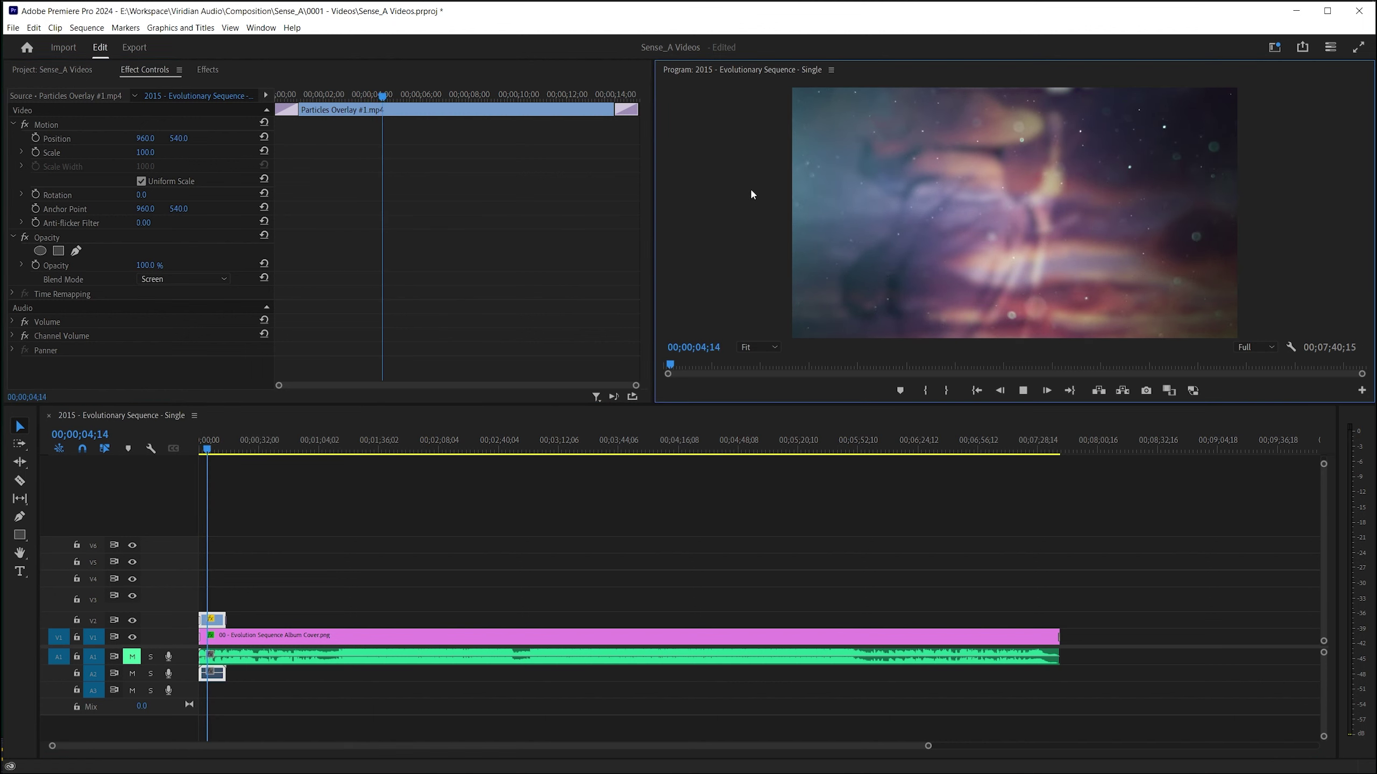
{"action": "key", "text": "grave"}
{"action": "key", "text": "grave"}
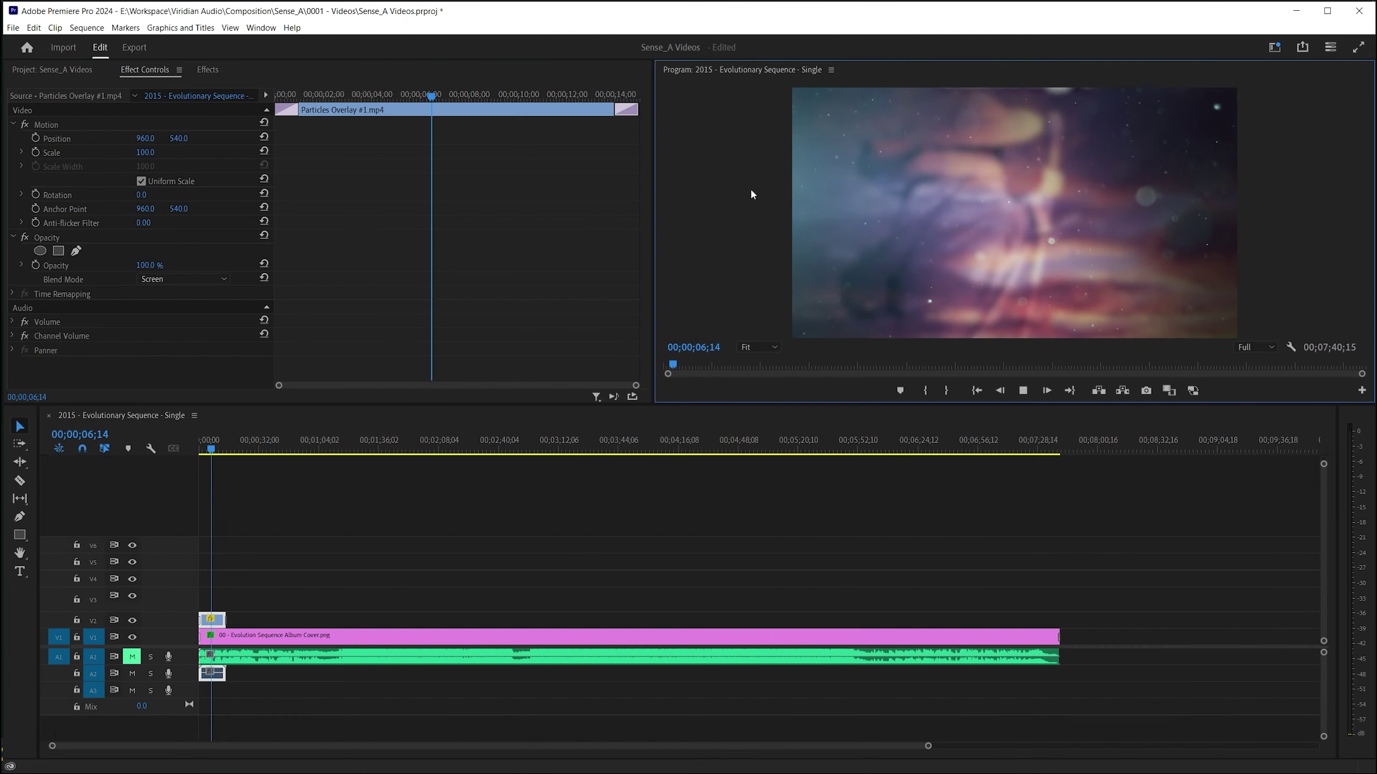
{"action": "key", "text": "space"}
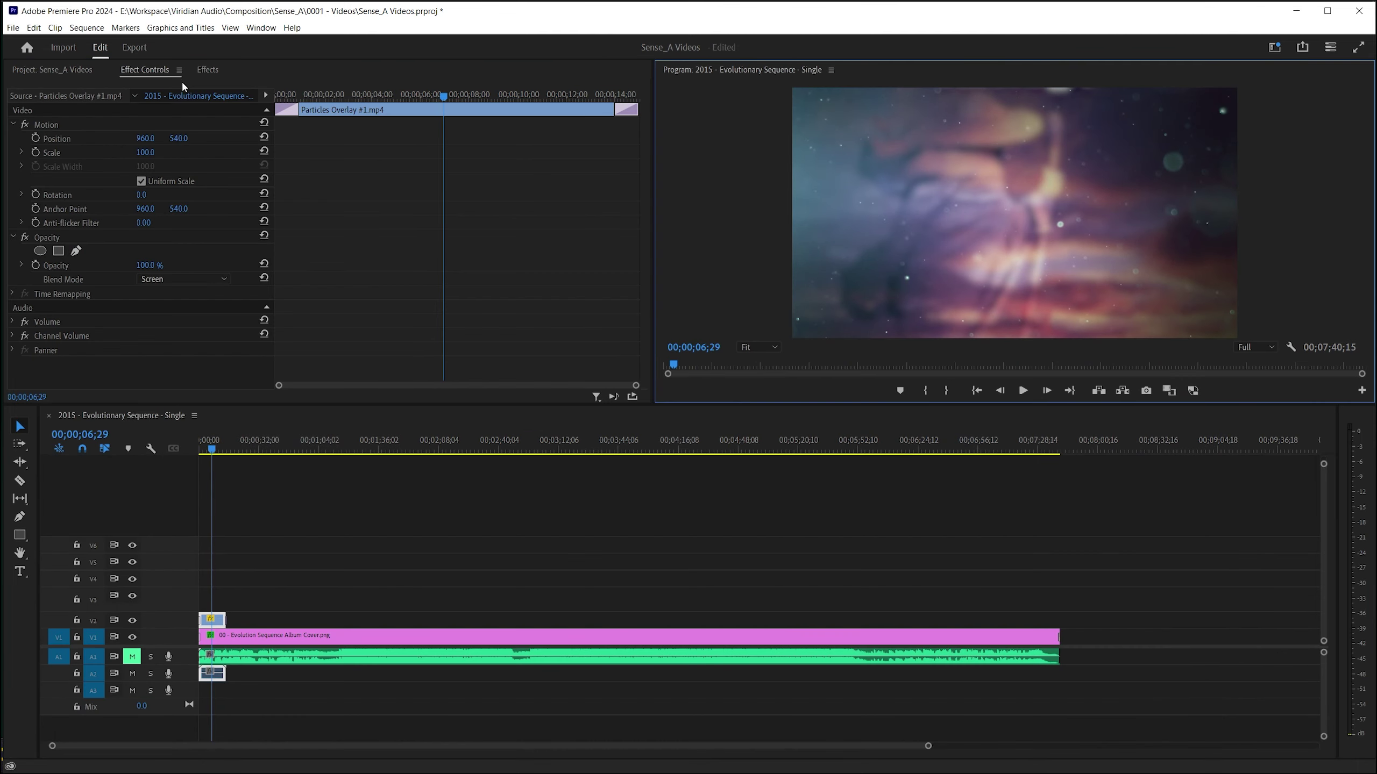
- Find the Color Balance (RGB) video effect and apply it to the particles overlay clip on V2
{"action": "left_click", "coordinate": [217, 70]}
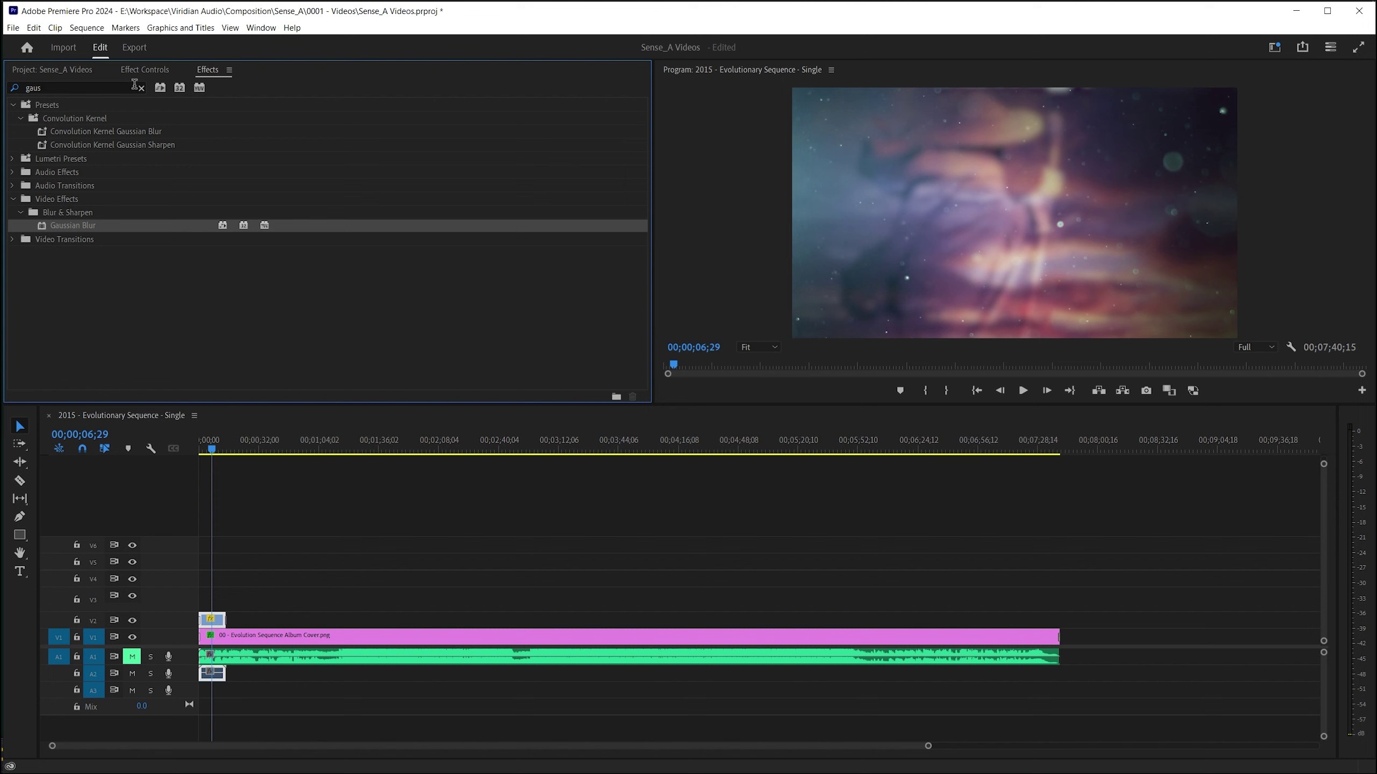
{"action": "left_click", "coordinate": [96, 85]}
{"action": "type", "text": "lor"}
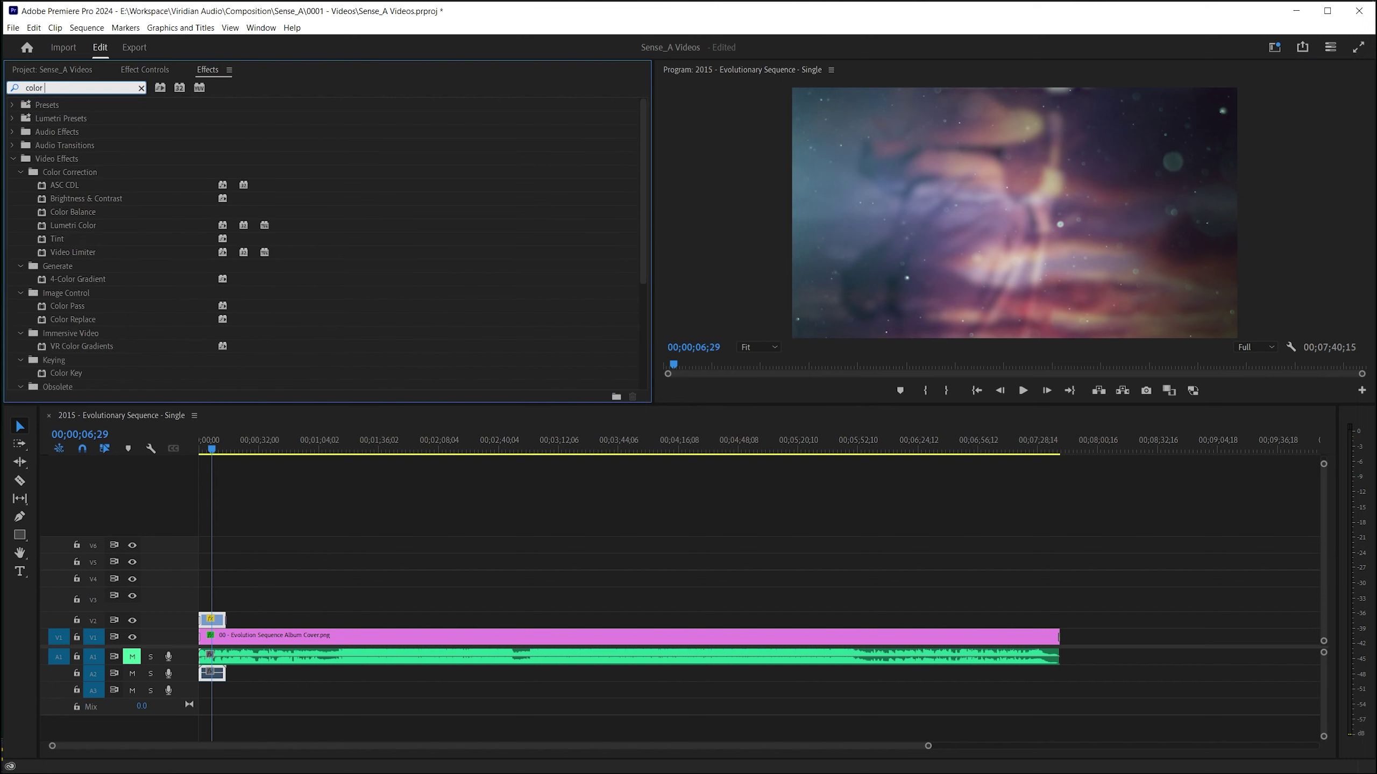
{"action": "type", "text": " bal"}
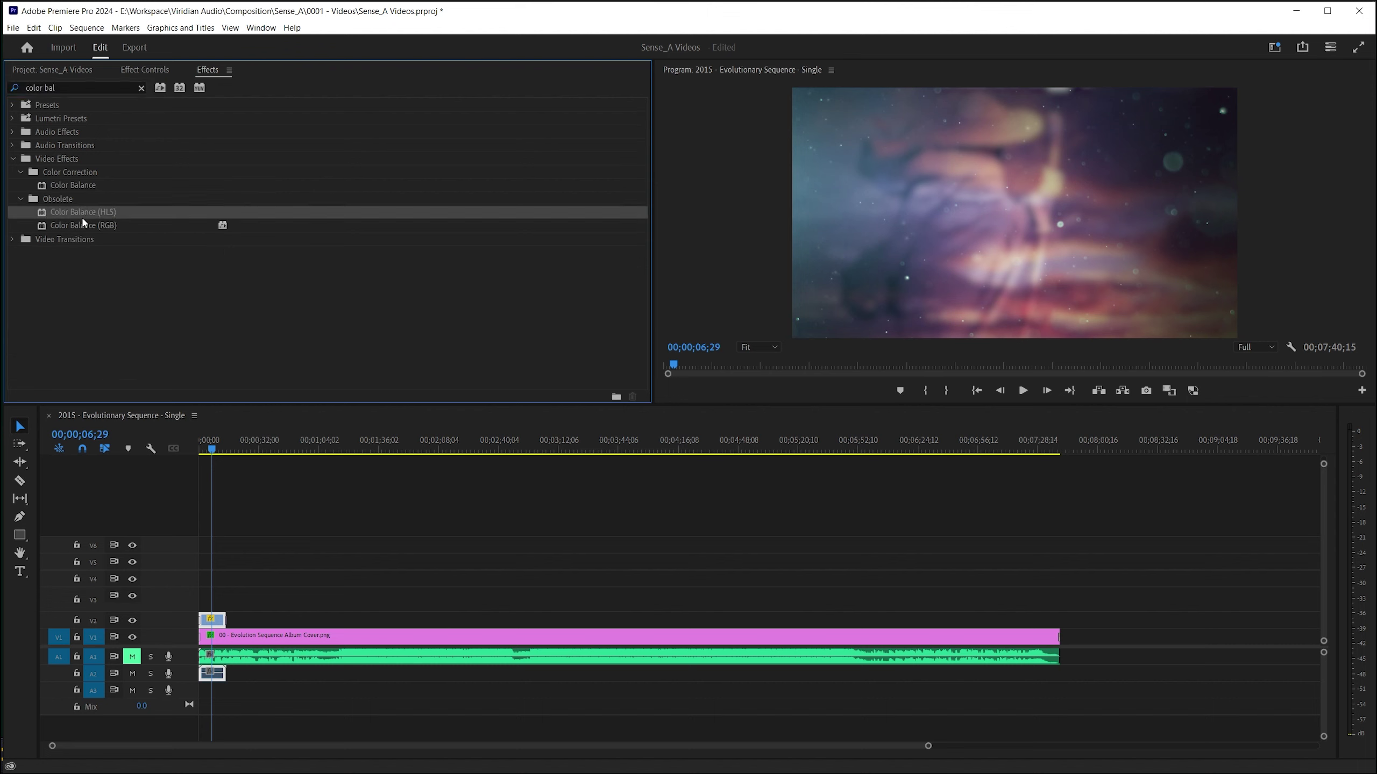
{"action": "left_click_drag", "start_coordinate": [82, 224], "coordinate": [215, 625]}
- Set the particles clip's Color Balance (RGB) to Green 44 and Blue 82, and play back the recoloured particles
{"action": "left_click", "coordinate": [142, 69]}
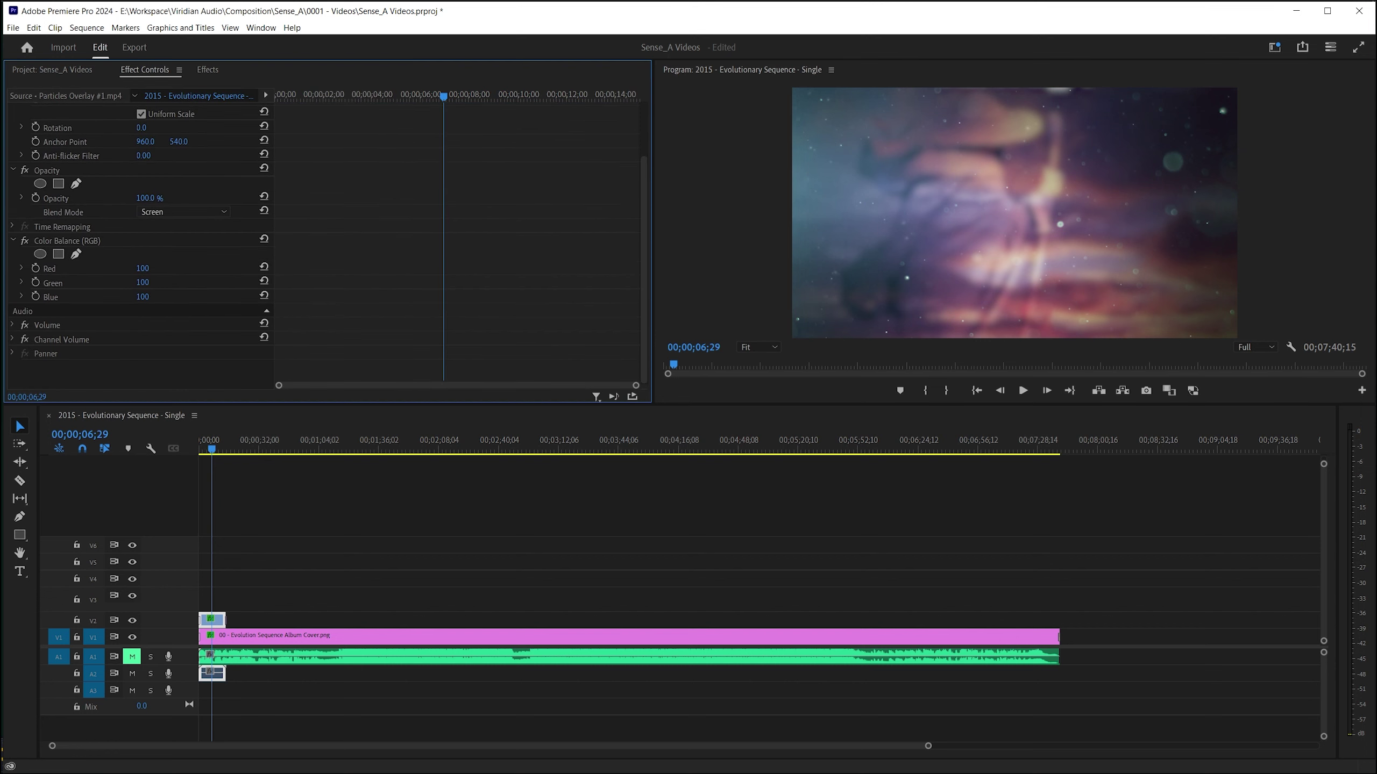
{"action": "left_click_drag", "start_coordinate": [141, 282], "coordinate": [121, 281]}
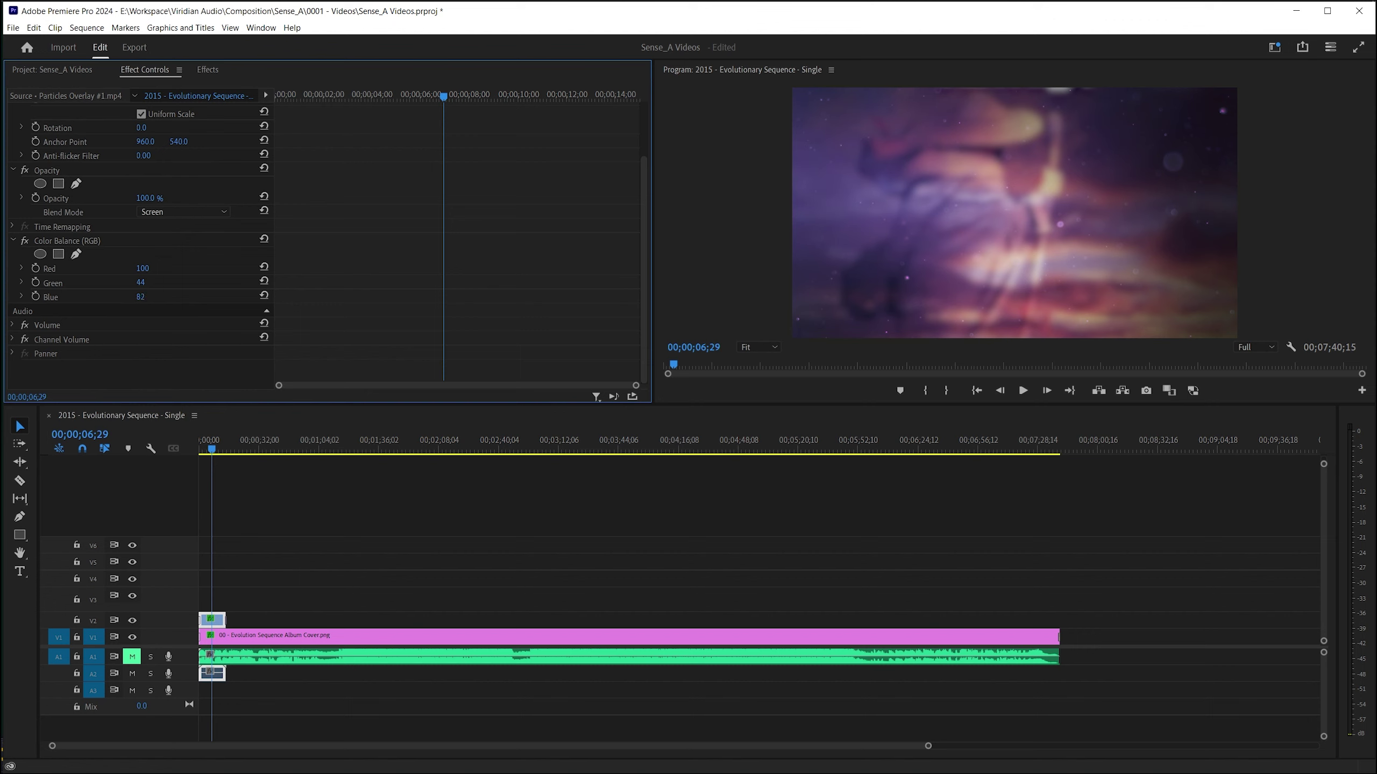
{"action": "key", "text": "space"}
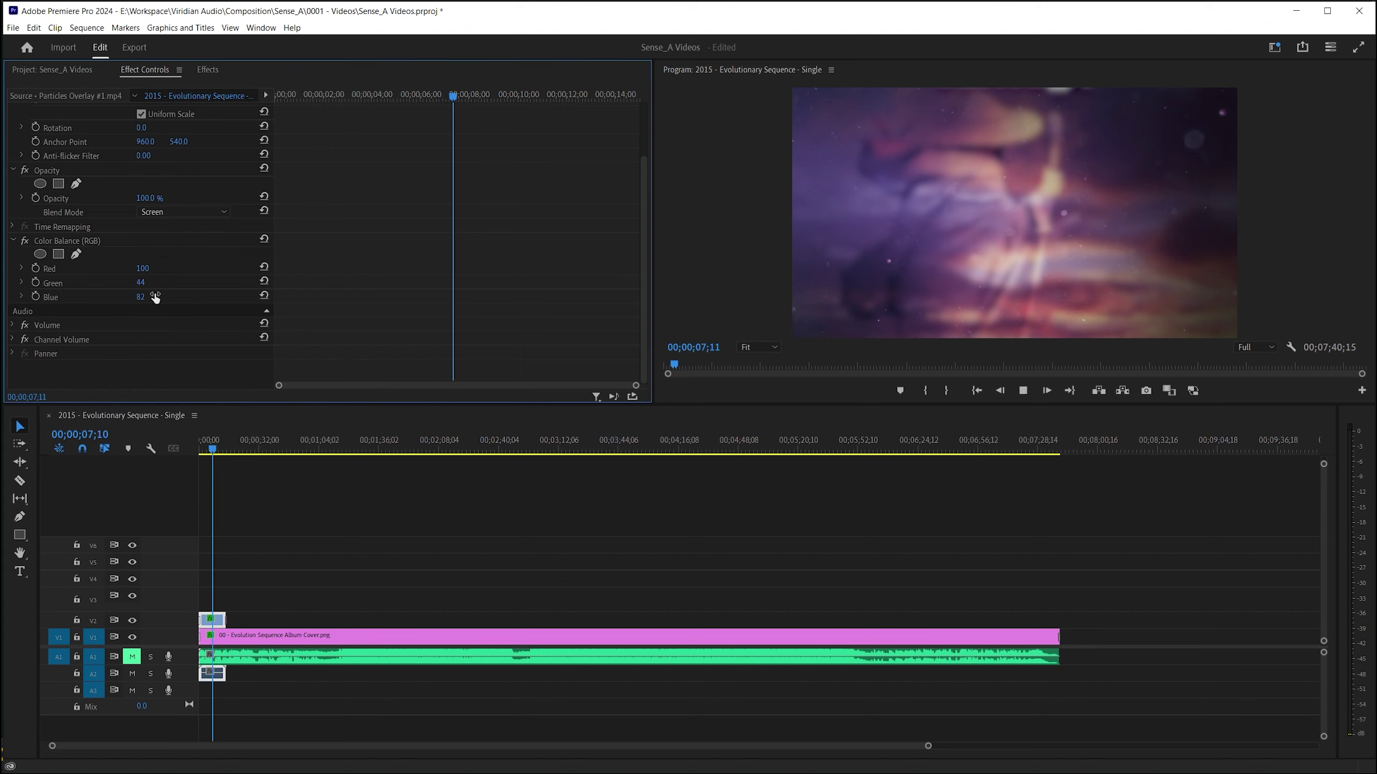
{"action": "key", "text": "space"}
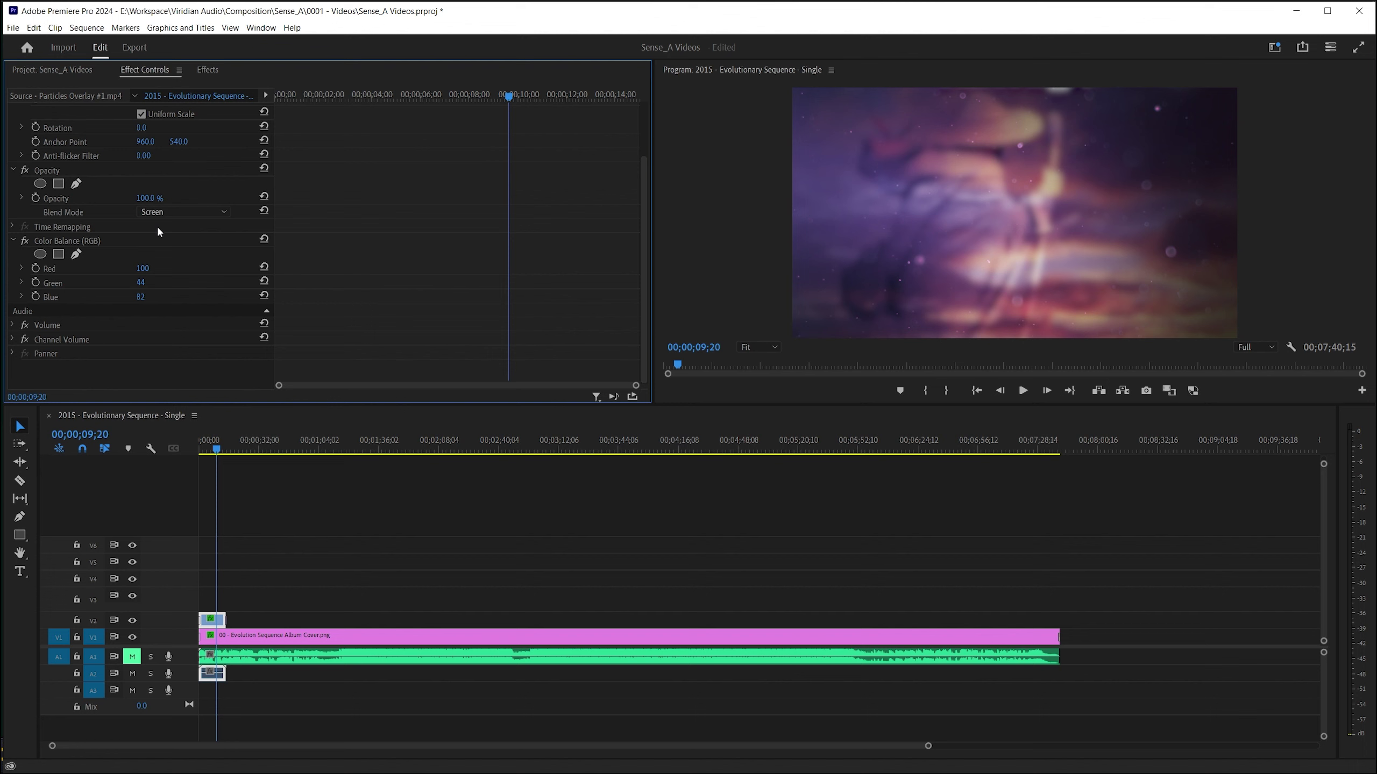
- Copy the particles clip and paste it repeatedly along V2 from about 30 seconds until the copies pass the end of the audio
{"action": "left_click", "coordinate": [219, 68]}
{"action": "left_click", "coordinate": [45, 72]}
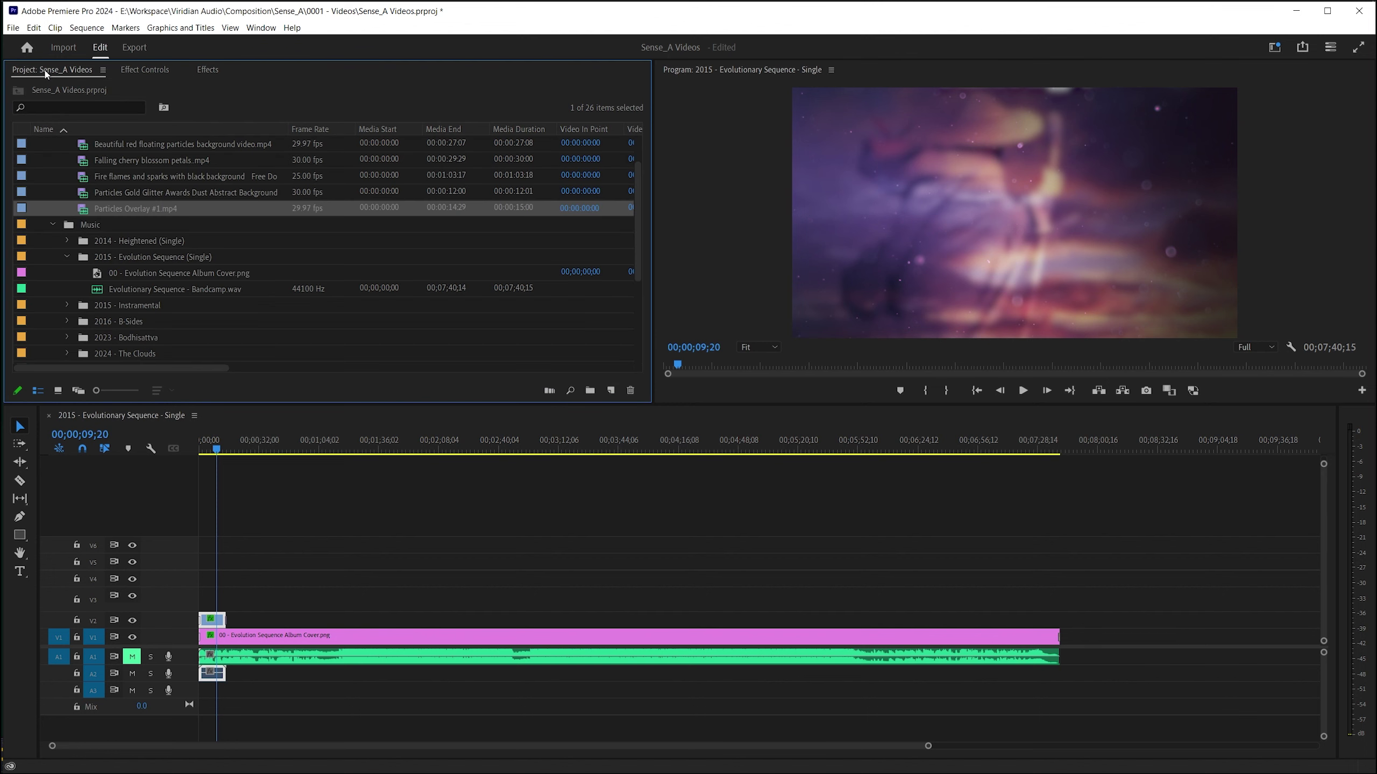
{"action": "left_click", "coordinate": [219, 621]}
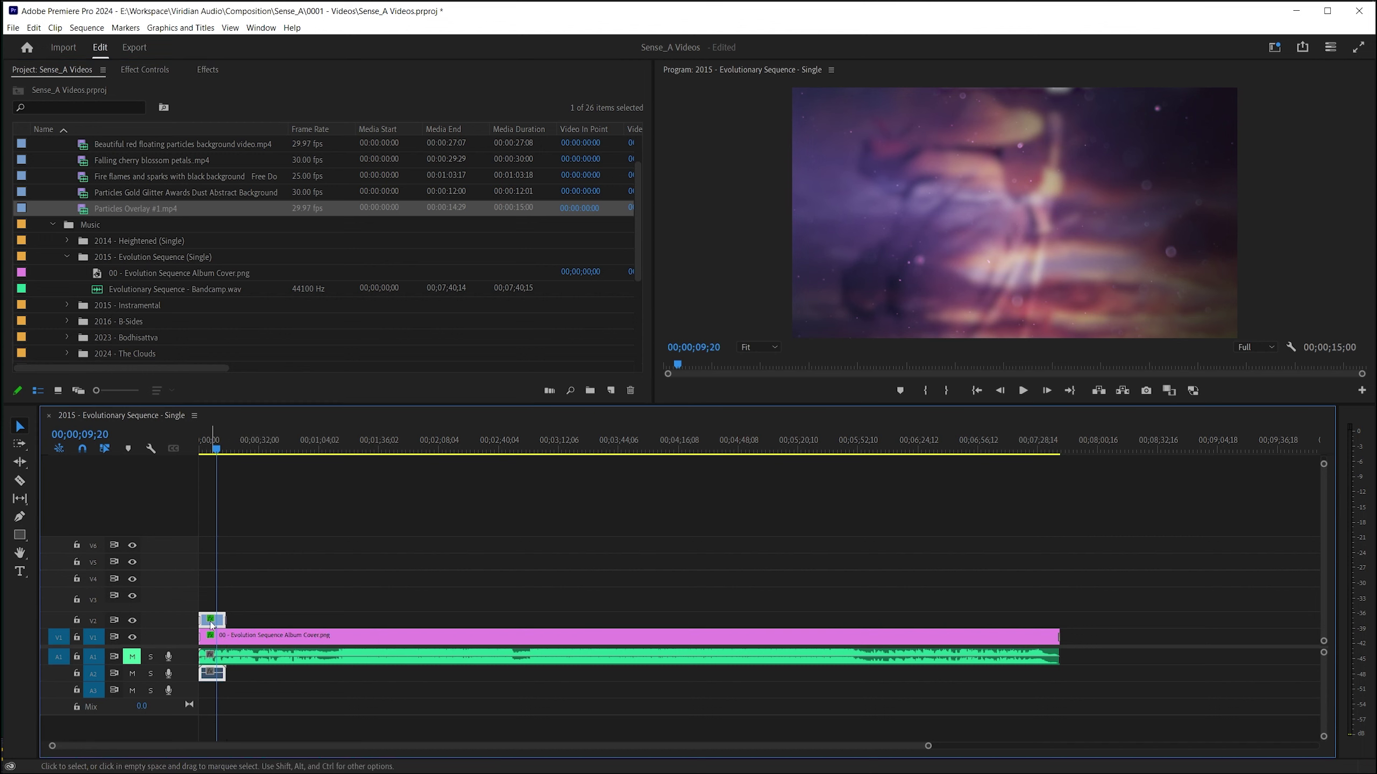
{"action": "left_click", "coordinate": [253, 441]}
{"action": "key", "text": "ctrl+v"}
{"action": "key", "text": "ctrl+v"}
{"action": "key", "text": "ctrl+v"}
{"action": "key", "text": "ctrl+v"}
{"action": "key", "text": "ctrl+v"}
{"action": "key", "text": "ctrl+v"}
{"action": "key", "text": "ctrl+v"}
{"action": "key", "text": "ctrl+v"}
{"action": "key", "text": "ctrl+v"}
{"action": "key", "text": "ctrl+v"}
{"action": "key", "text": "ctrl+v"}
{"action": "key", "text": "ctrl+v"}
{"action": "key", "text": "ctrl+v"}
{"action": "key", "text": "ctrl+v"}
{"action": "key", "text": "ctrl+v"}
{"action": "key", "text": "ctrl+v"}
{"action": "key", "text": "ctrl+v"}
{"action": "key", "text": "ctrl+v"}
{"action": "key", "text": "ctrl+v"}
{"action": "key", "text": "ctrl+v"}
{"action": "key", "text": "ctrl+v"}
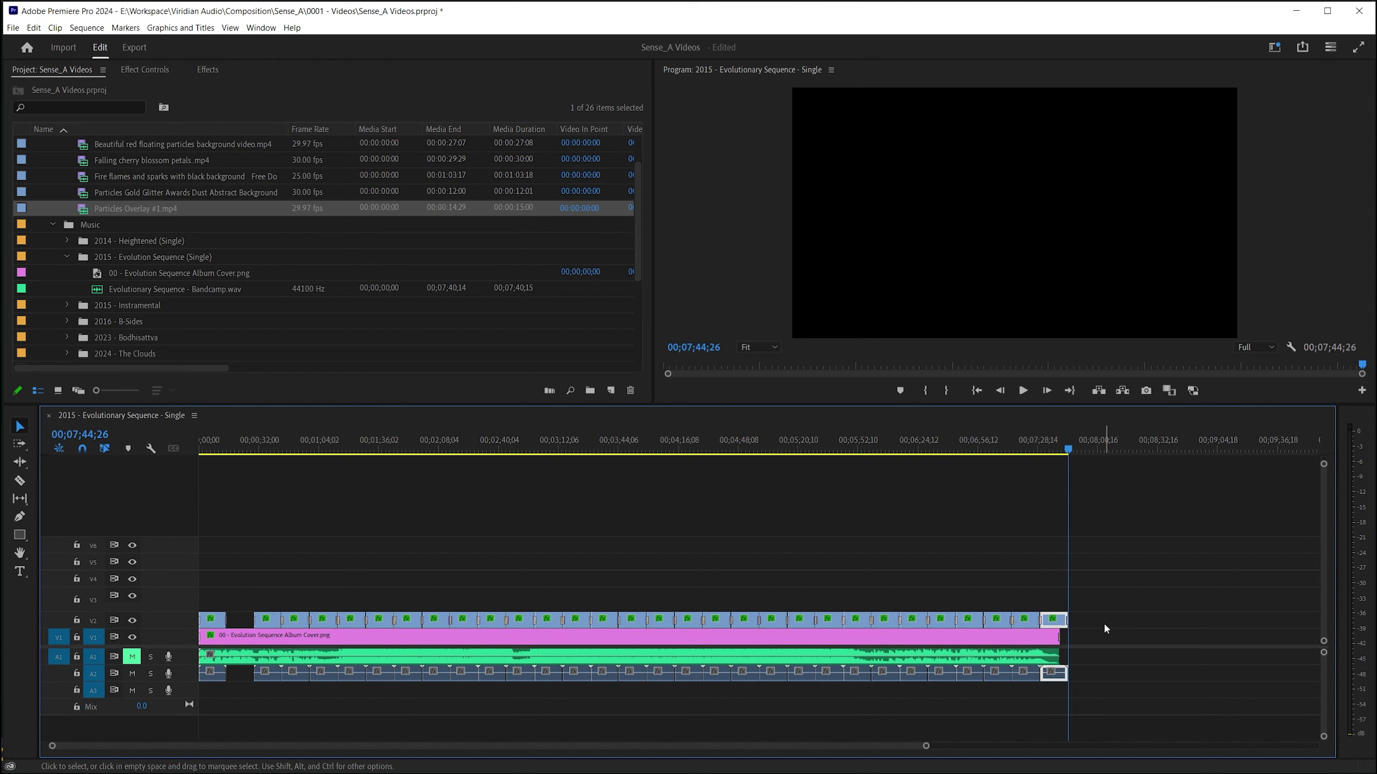
- Shift the pasted particle clips on V2 to directly follow the first one and play back the join
{"action": "left_click_drag", "start_coordinate": [1202, 600], "coordinate": [239, 622]}
{"action": "left_click_drag", "start_coordinate": [229, 448], "coordinate": [226, 446]}
{"action": "key", "text": "space"}
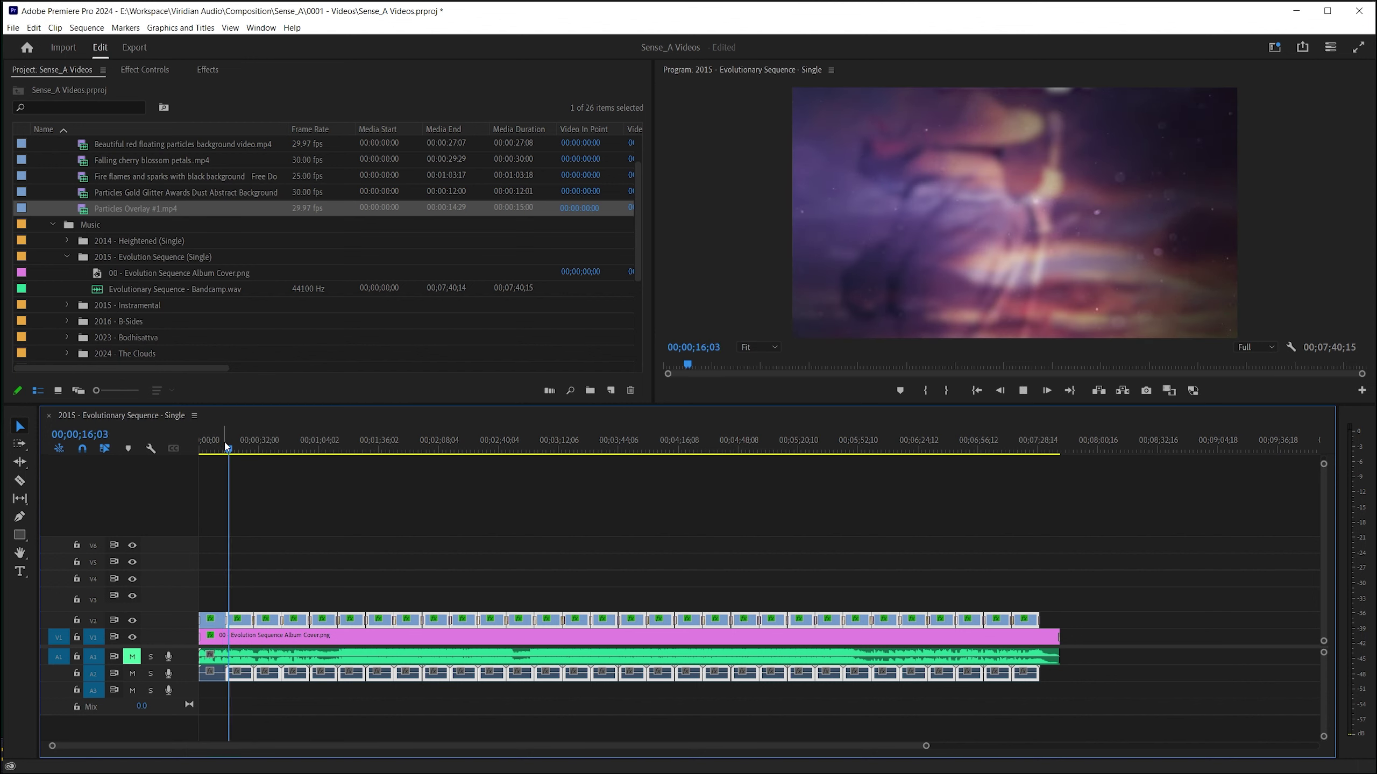
- Play back the next join between particle clips near 30 seconds and save the project
{"action": "left_click", "coordinate": [255, 448]}
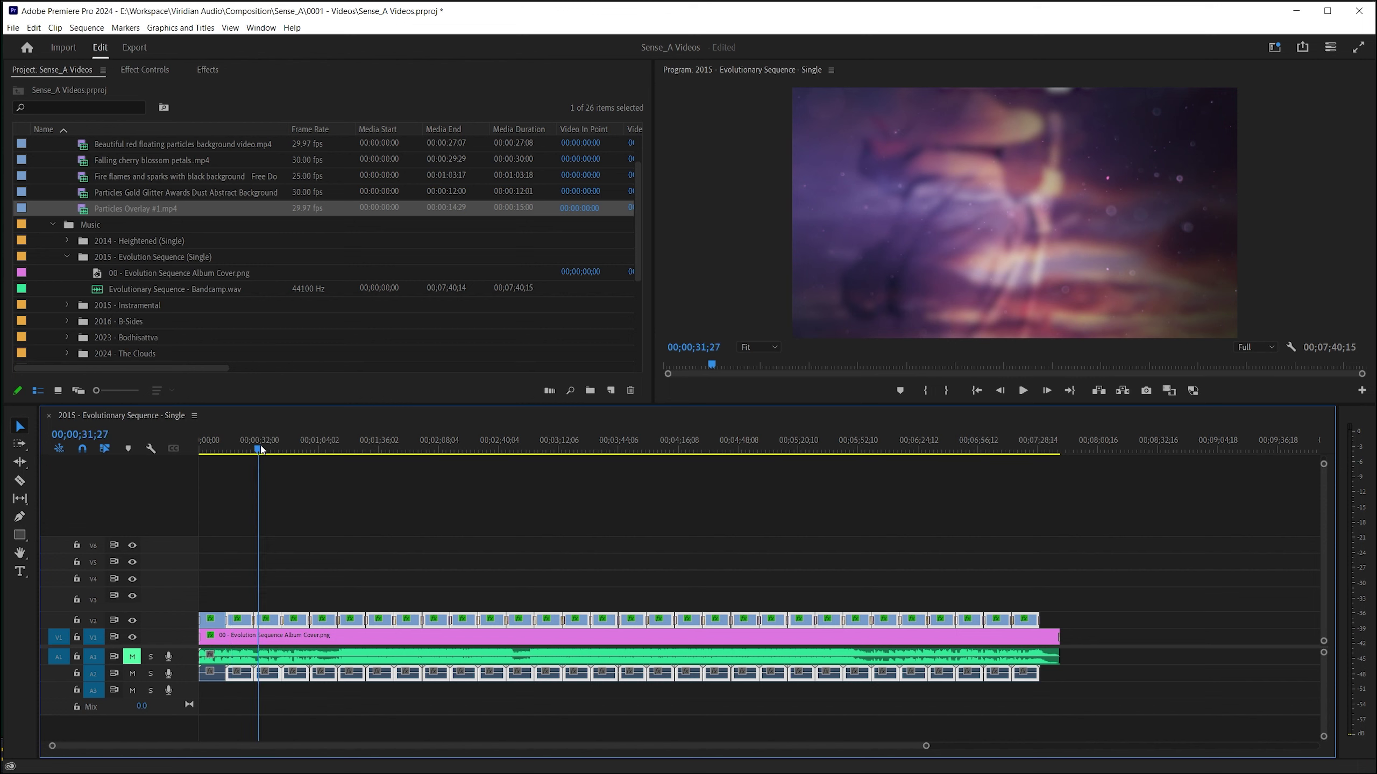
{"action": "key", "text": "space"}
{"action": "key", "text": "space"}
{"action": "key", "text": "ctrl+s"}
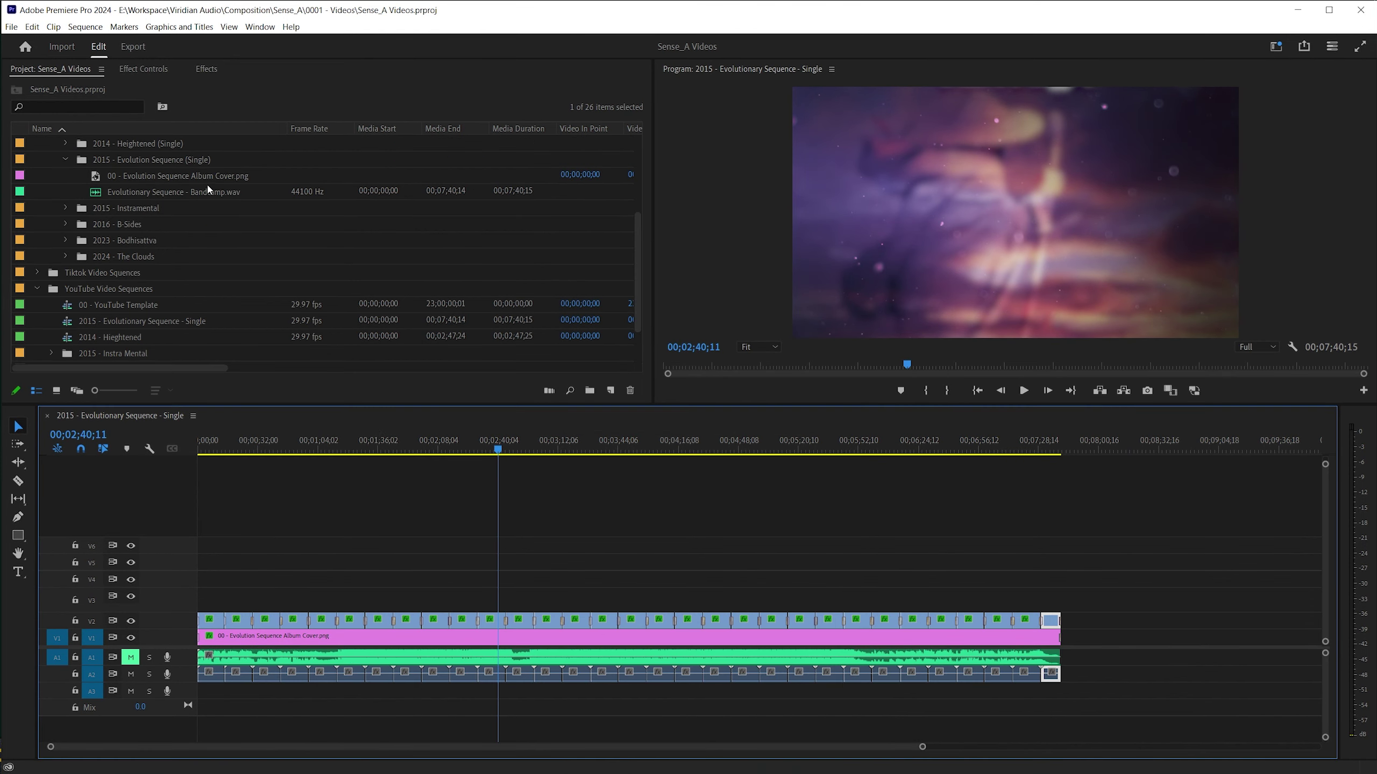
- Place 00 - Evolution Sequence Album Cover.png on track V3 at the start and extend it to the end of the audio
{"action": "left_click_drag", "start_coordinate": [151, 176], "coordinate": [204, 602]}
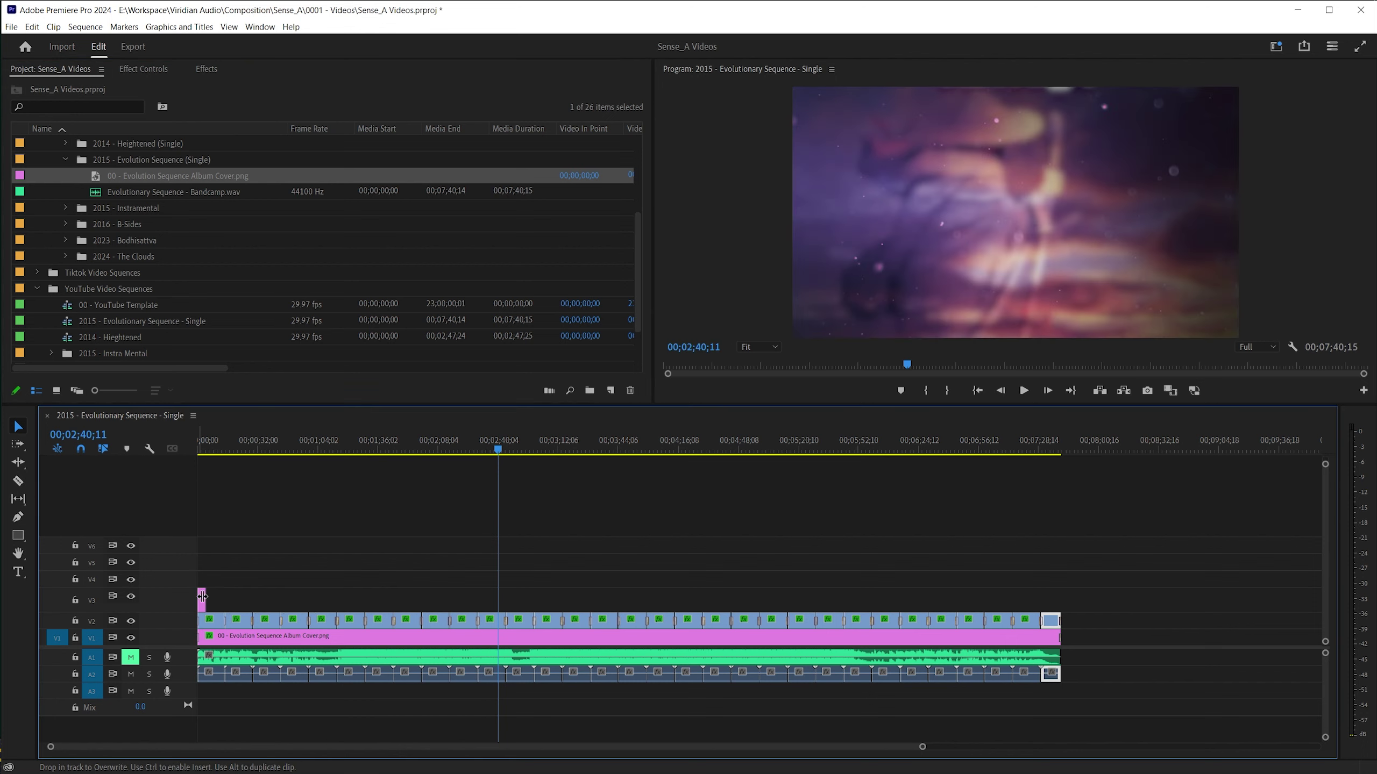
{"action": "left_click", "coordinate": [206, 450]}
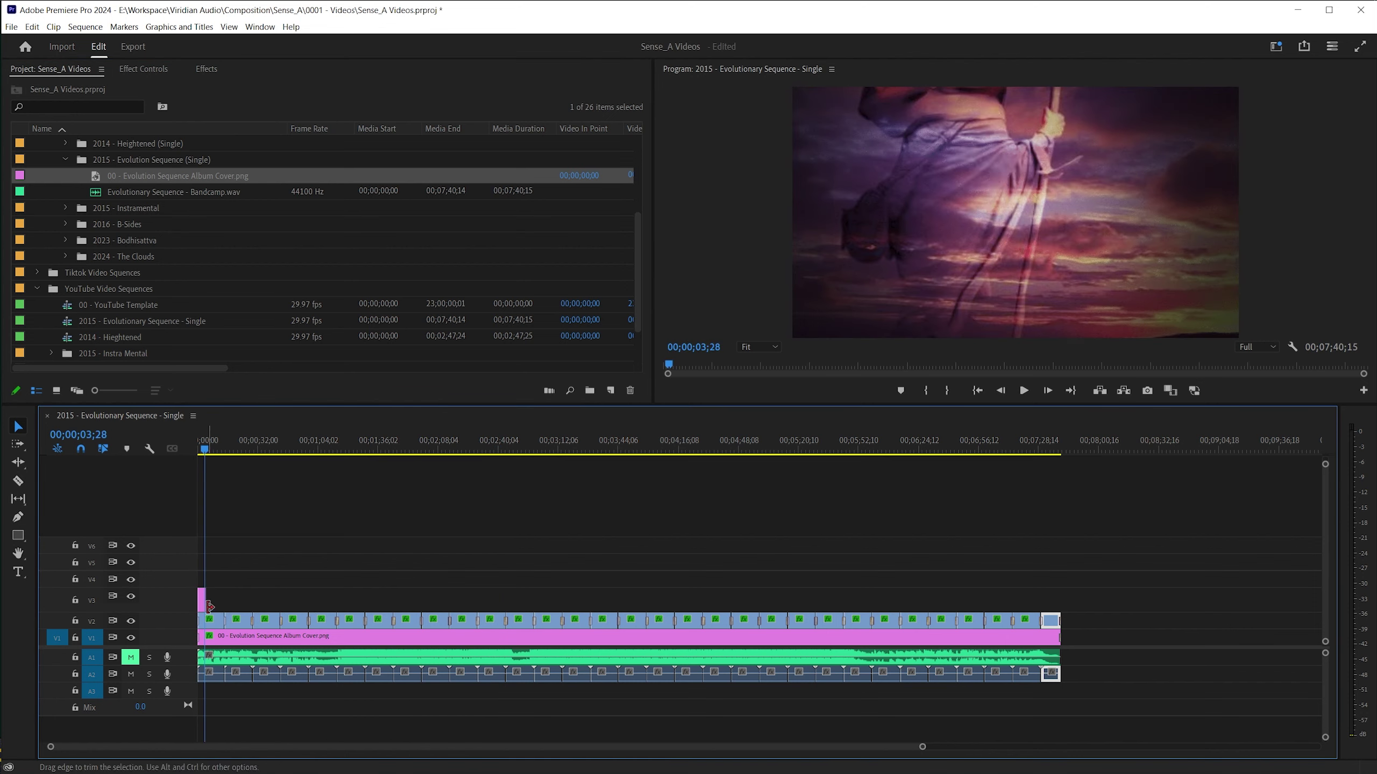
{"action": "left_click_drag", "start_coordinate": [206, 600], "coordinate": [1058, 596]}
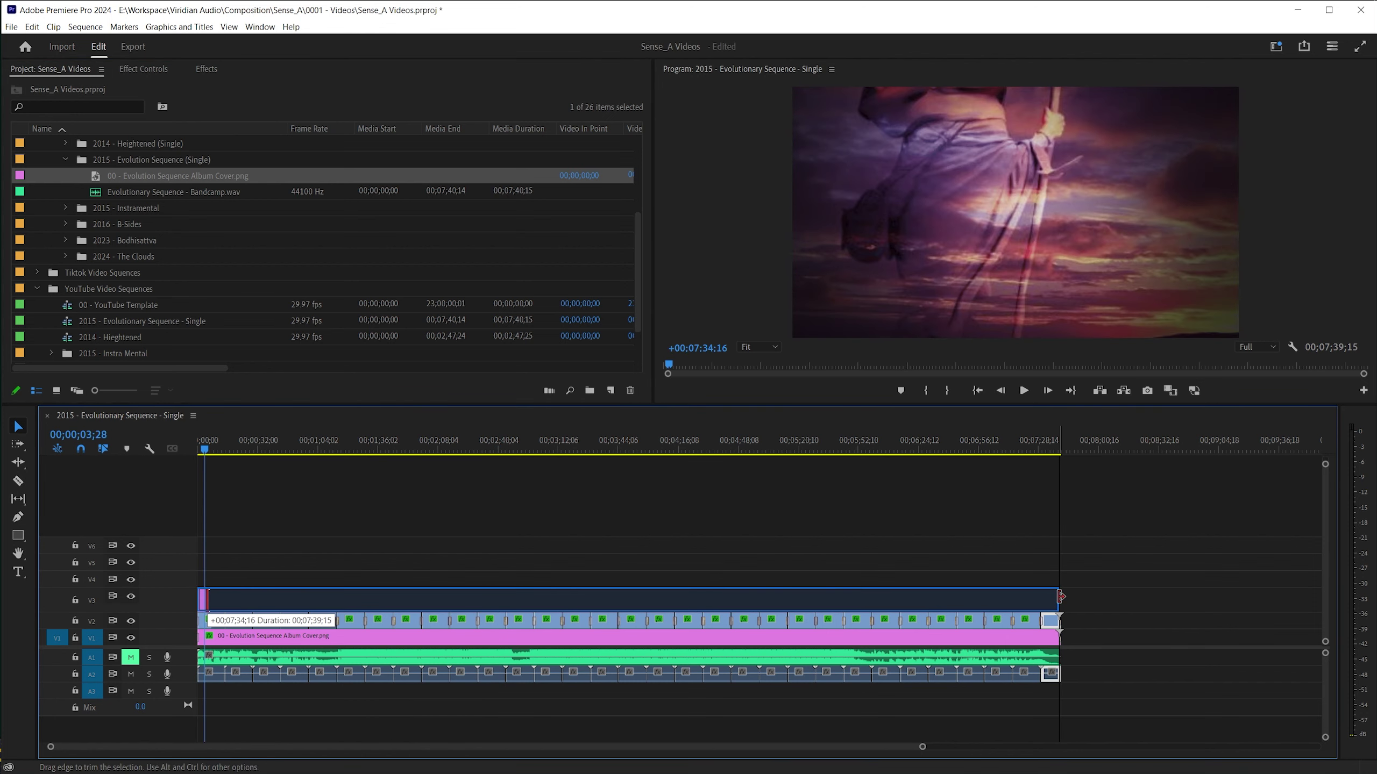
- Scale down the V3 album cover so it shows completely in the left half of the frame, and save the project
{"action": "left_click", "coordinate": [1141, 231]}
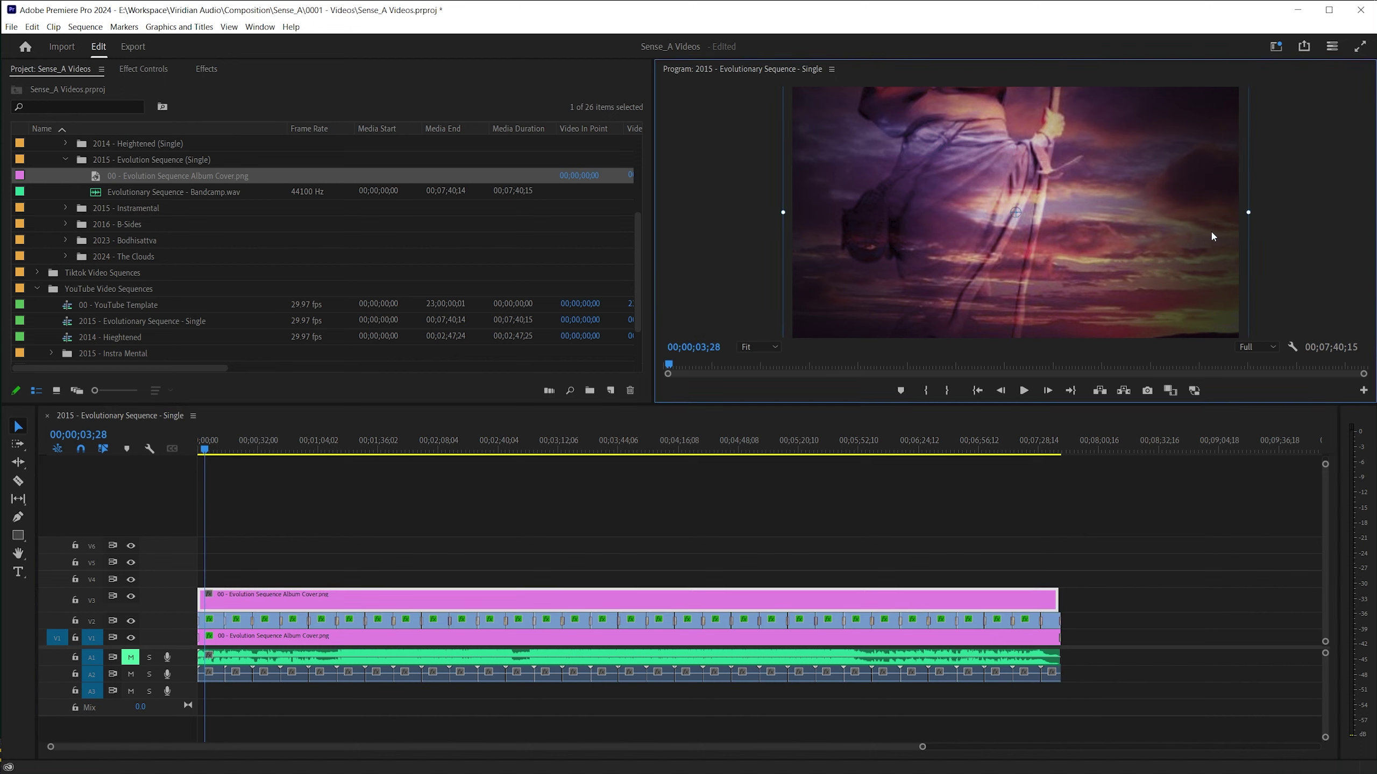
{"action": "left_click_drag", "start_coordinate": [1247, 210], "coordinate": [1108, 222]}
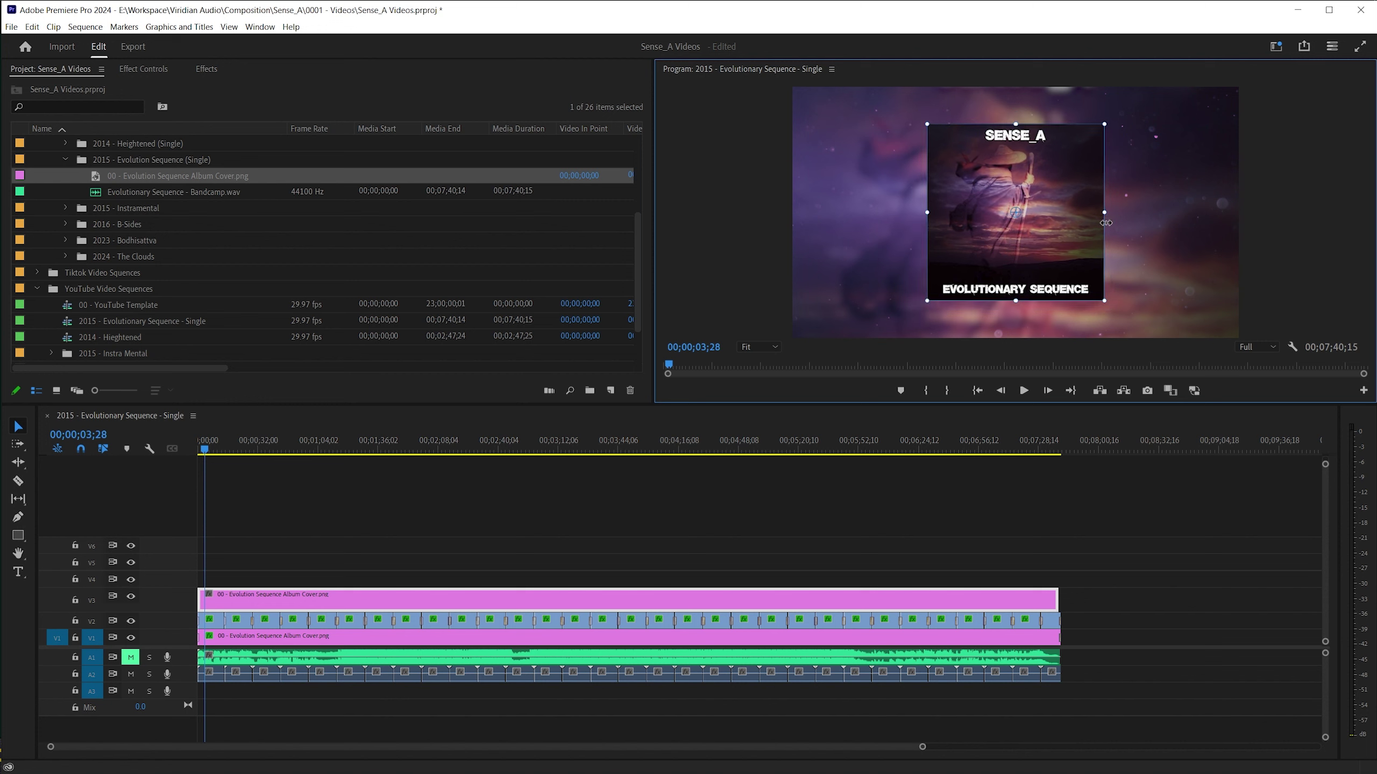
{"action": "left_click_drag", "start_coordinate": [1062, 209], "coordinate": [939, 231]}
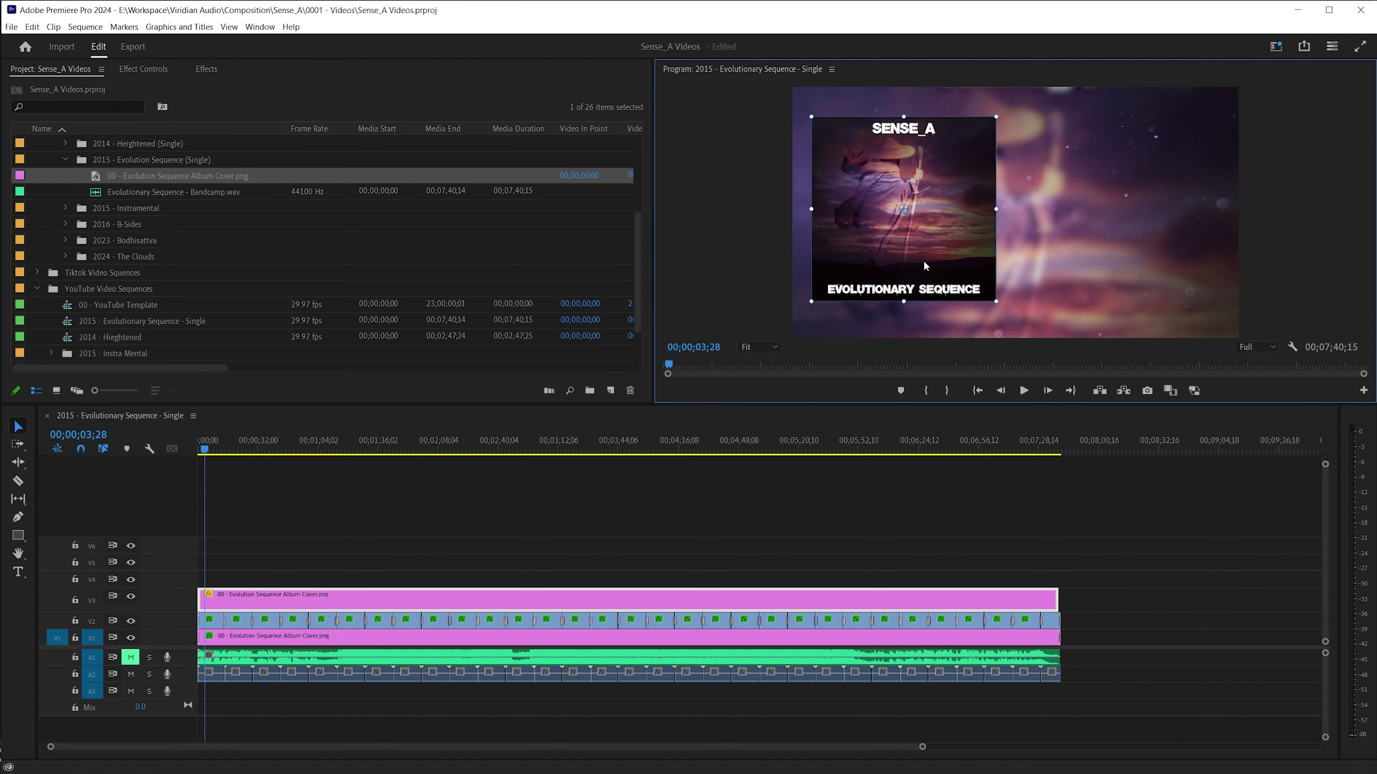
{"action": "key", "text": "ctrl+s"}
{"action": "left_click", "coordinate": [18, 571]}
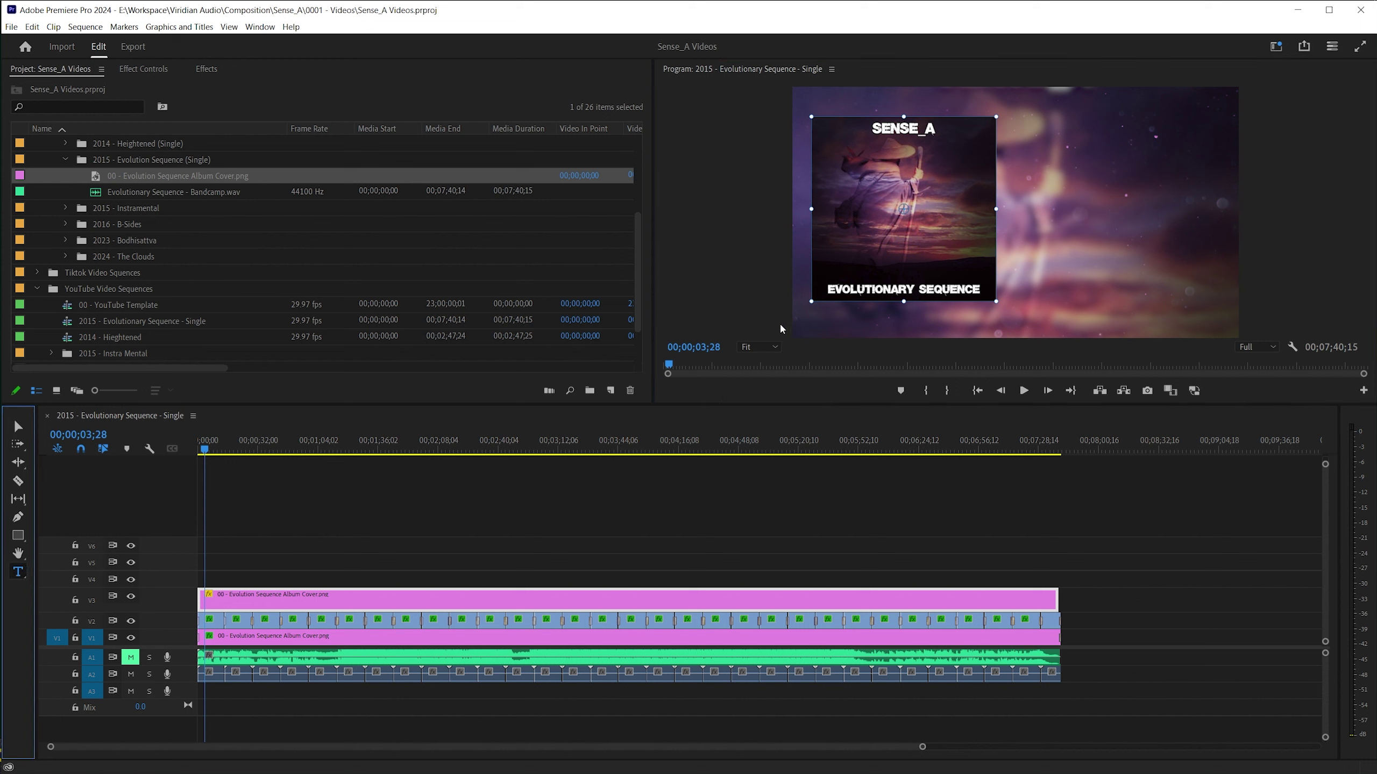
{"action": "left_click", "coordinate": [827, 330]}
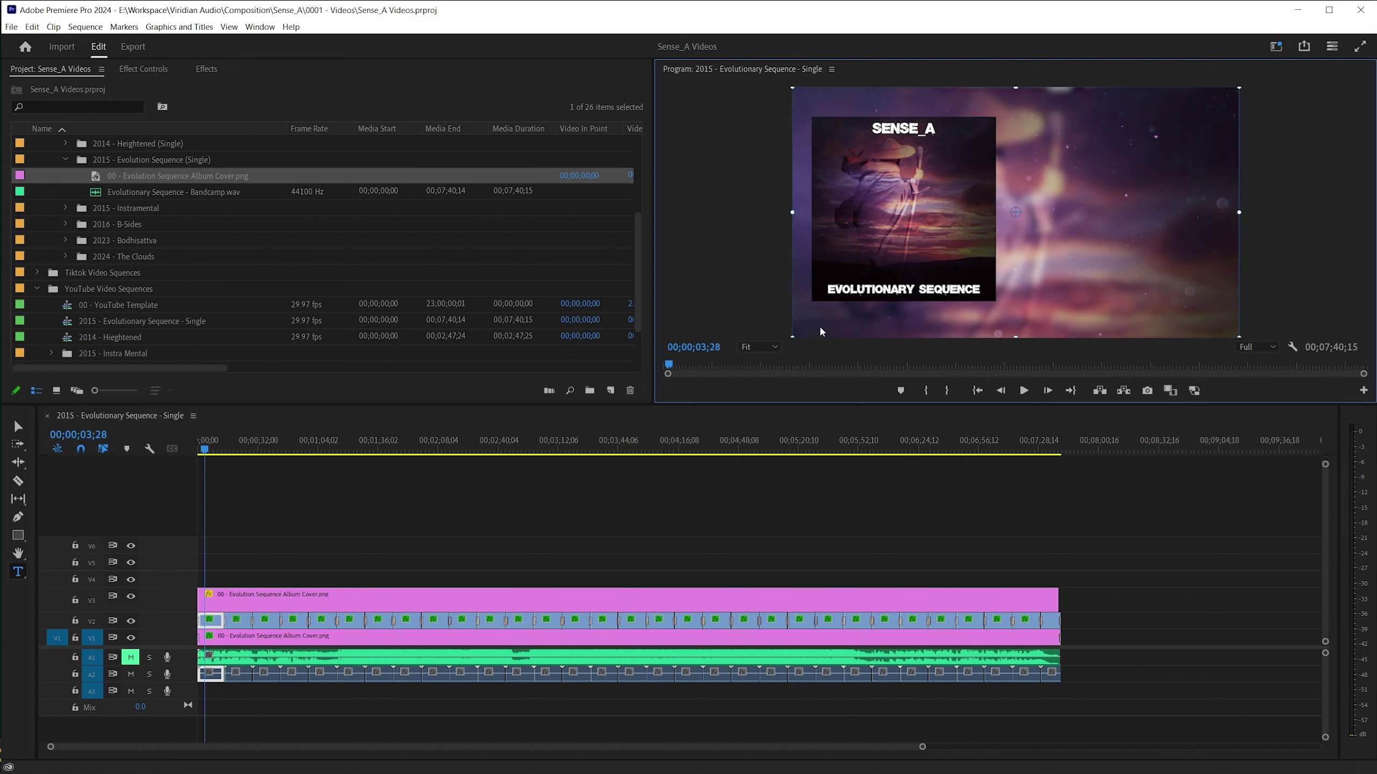
{"action": "left_click", "coordinate": [740, 473]}
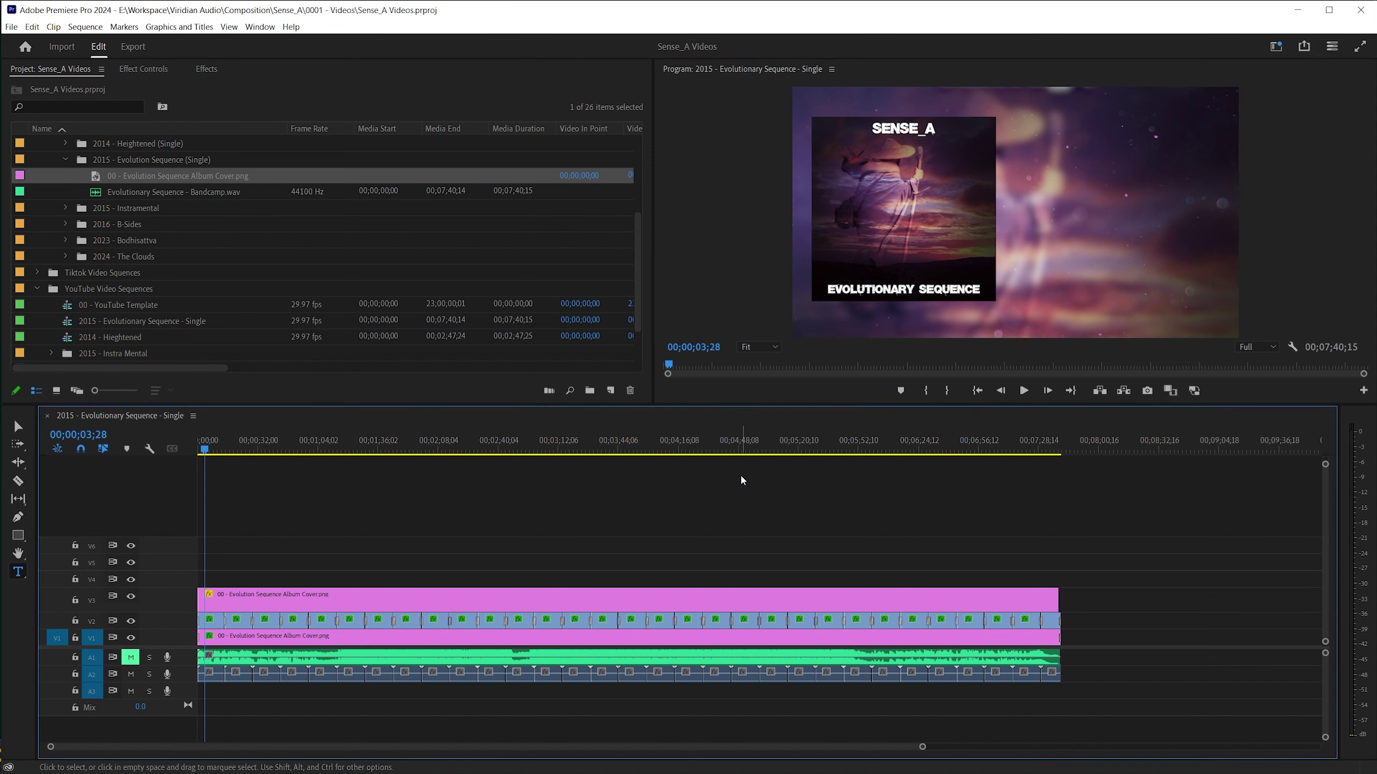
{"action": "left_click", "coordinate": [816, 319]}
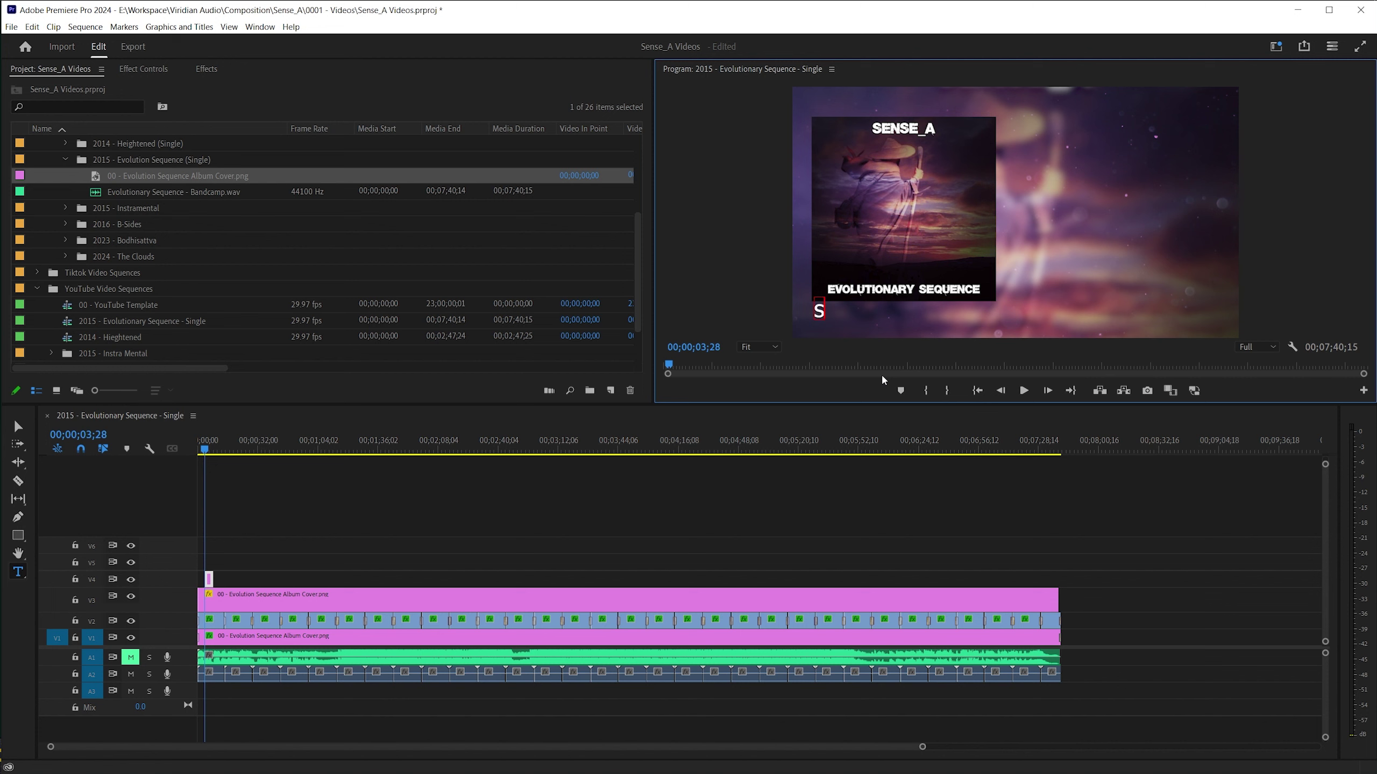
{"action": "type", "text": "Download"}
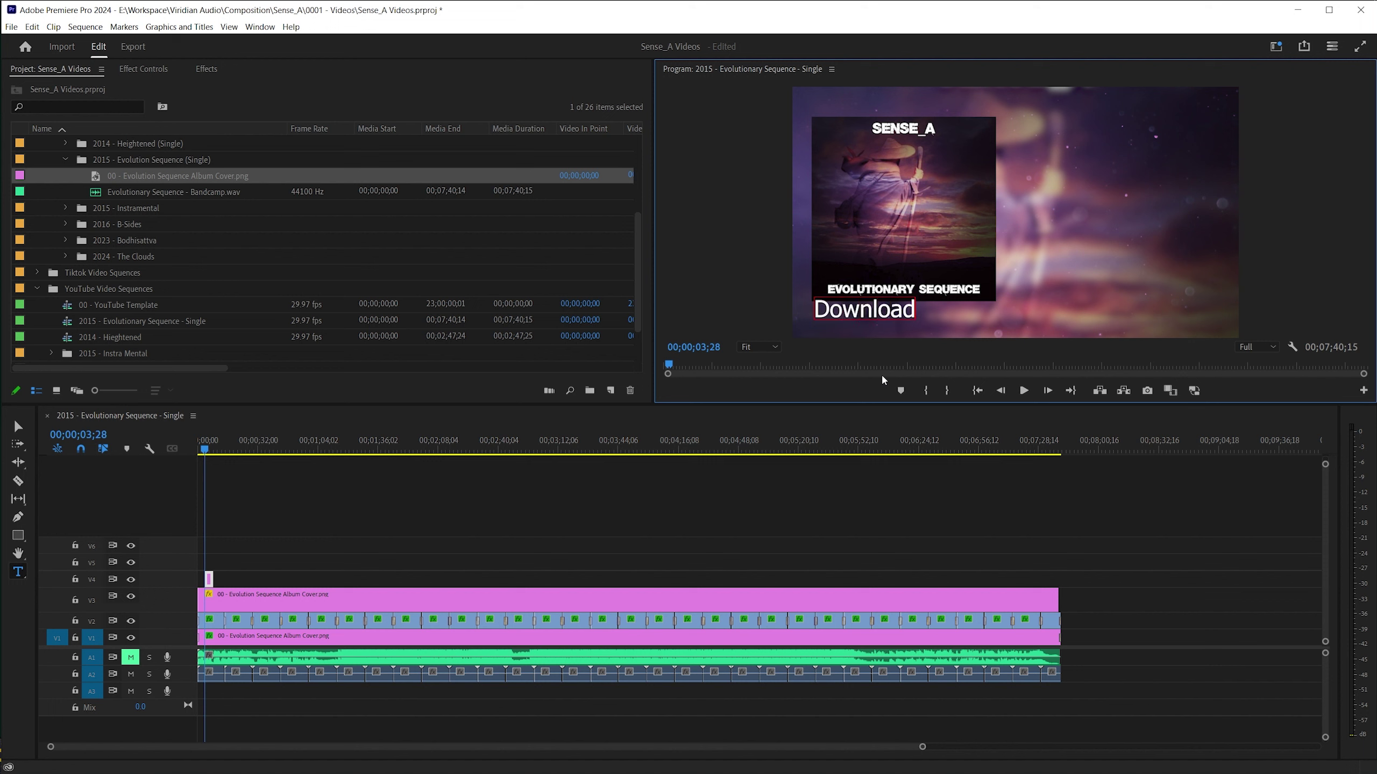
{"action": "type", "text": " now at www.Sense-A"}
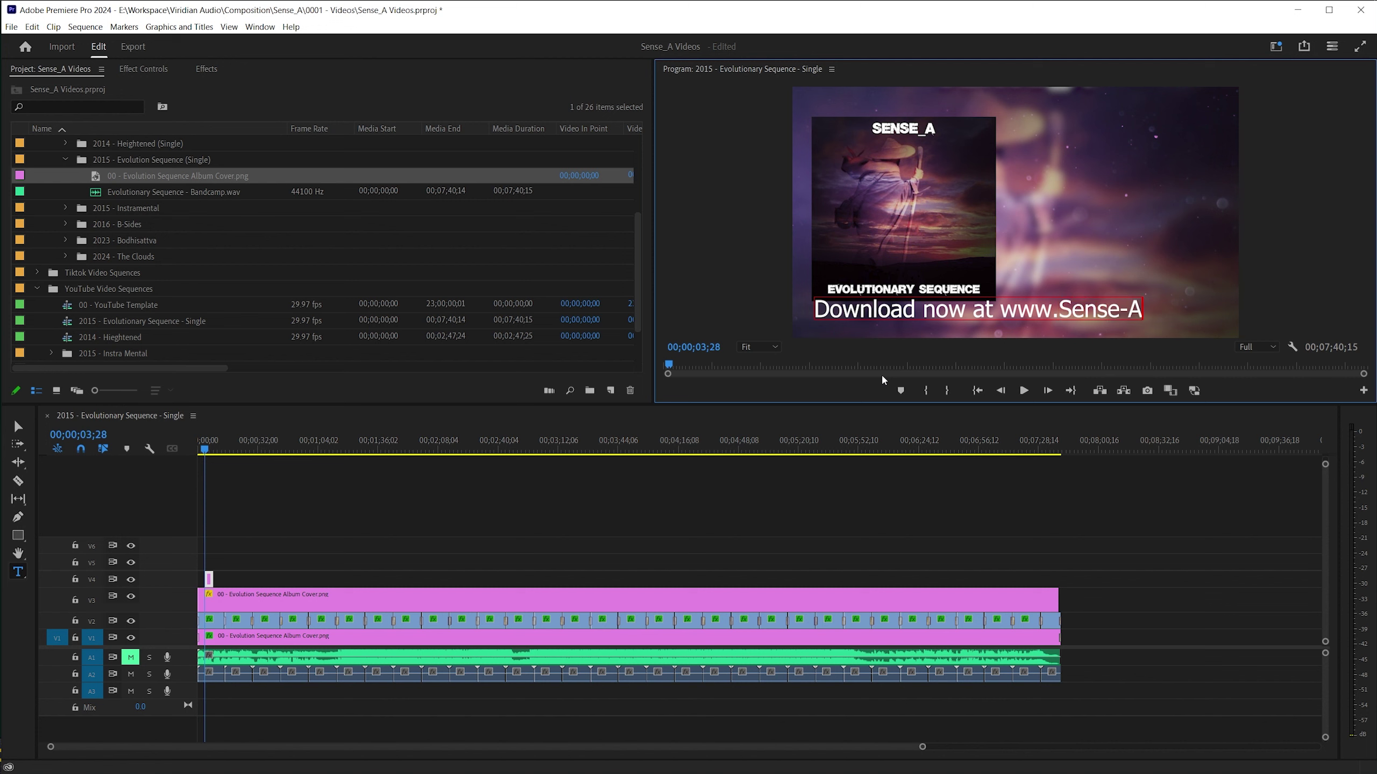
{"action": "type", "text": ".Bandcam"}
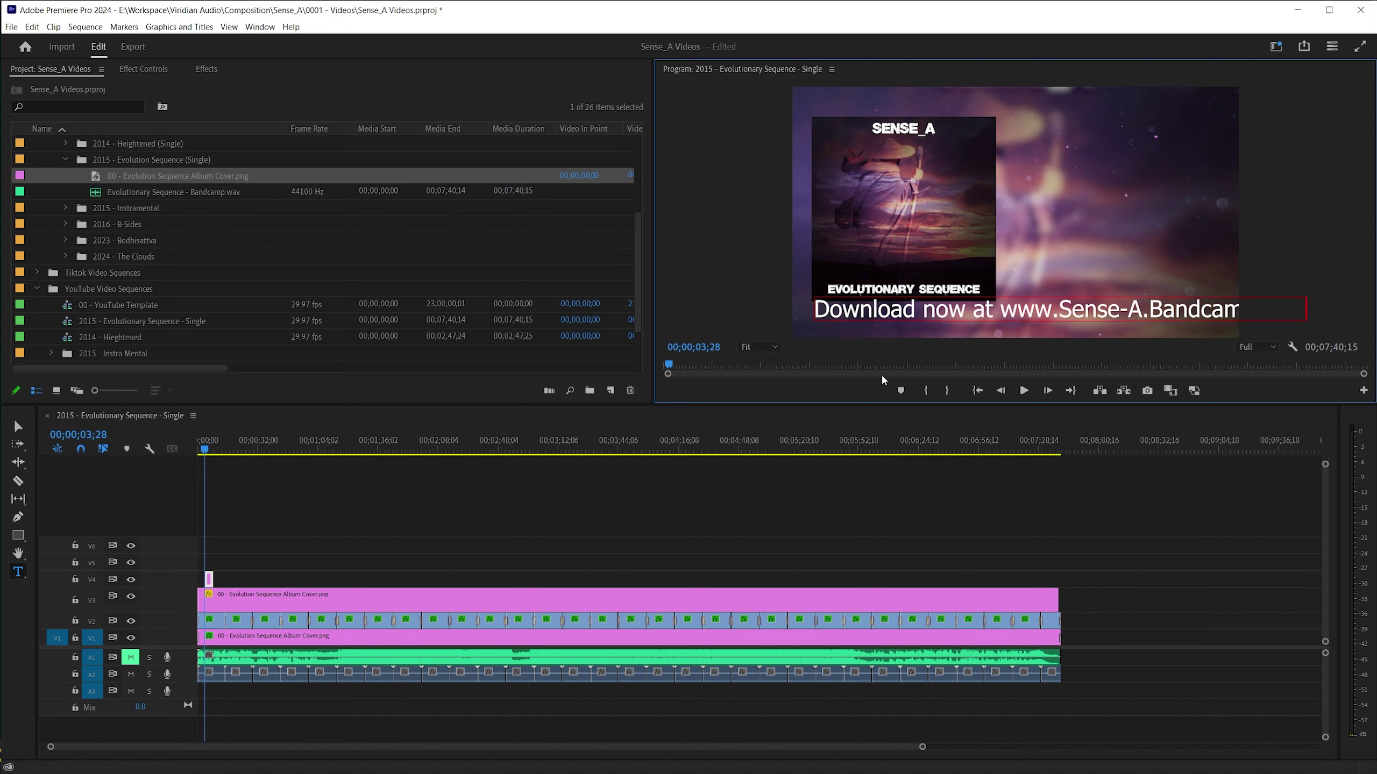
- Format the whole download text as Tahoma Bold at size 72 so it fits the frame width
{"action": "triple_click", "coordinate": [864, 311]}
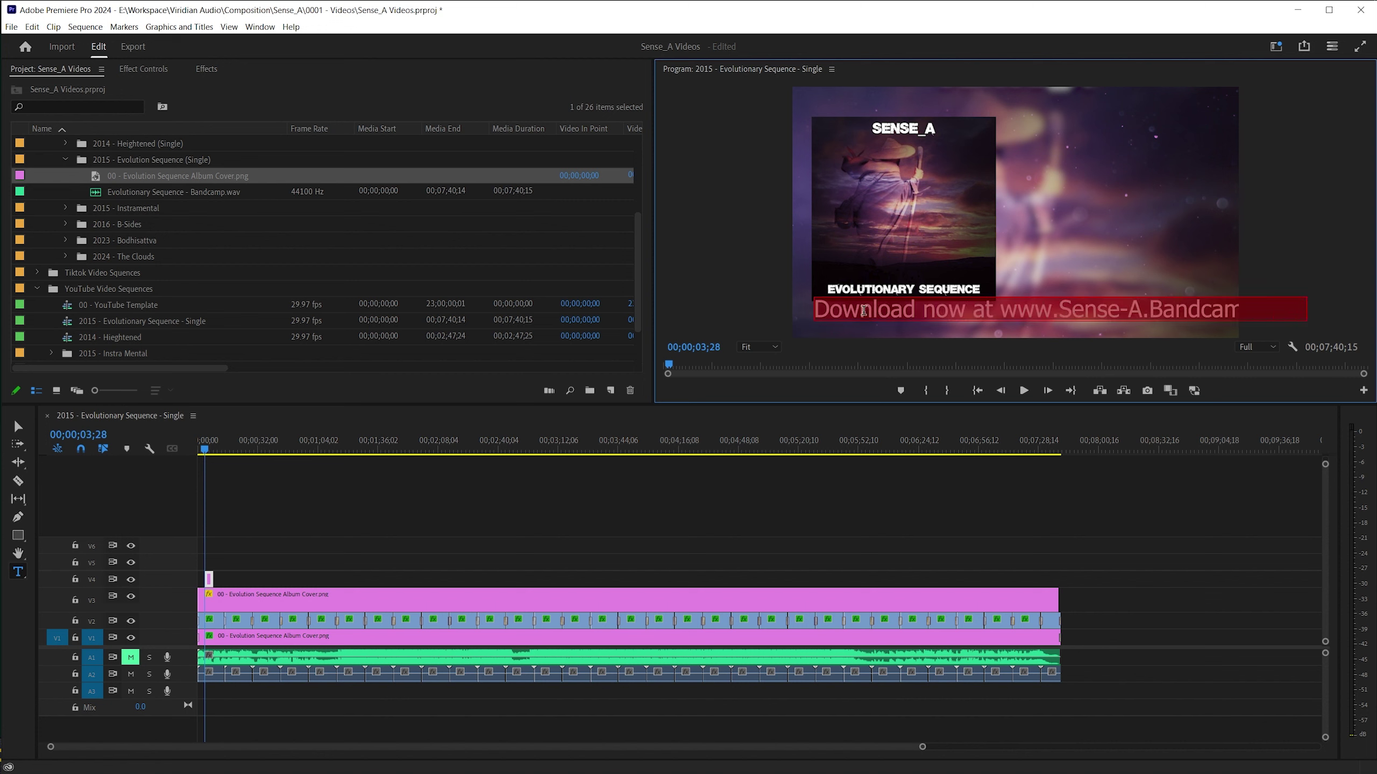
{"action": "left_click", "coordinate": [142, 69]}
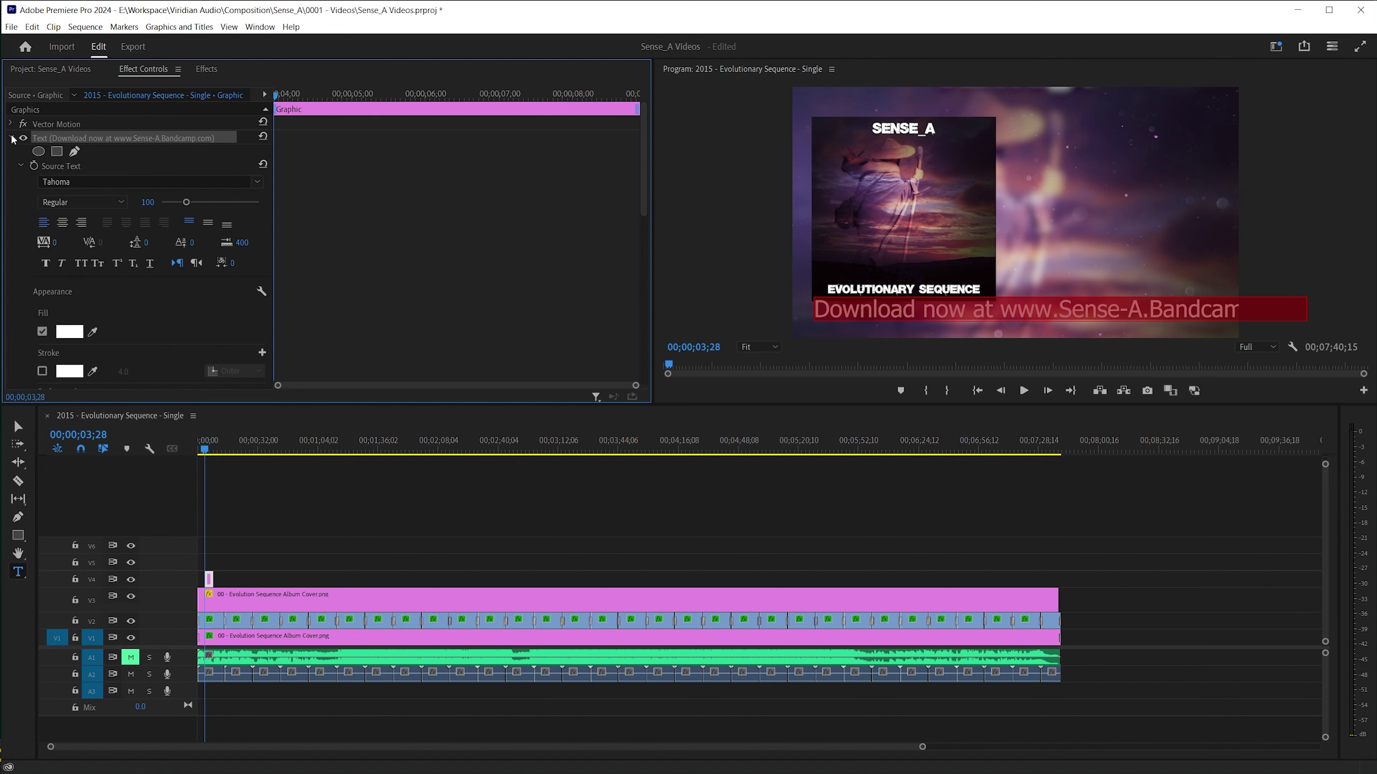
{"action": "left_click", "coordinate": [81, 182]}
{"action": "left_click", "coordinate": [81, 183]}
{"action": "left_click", "coordinate": [95, 181]}
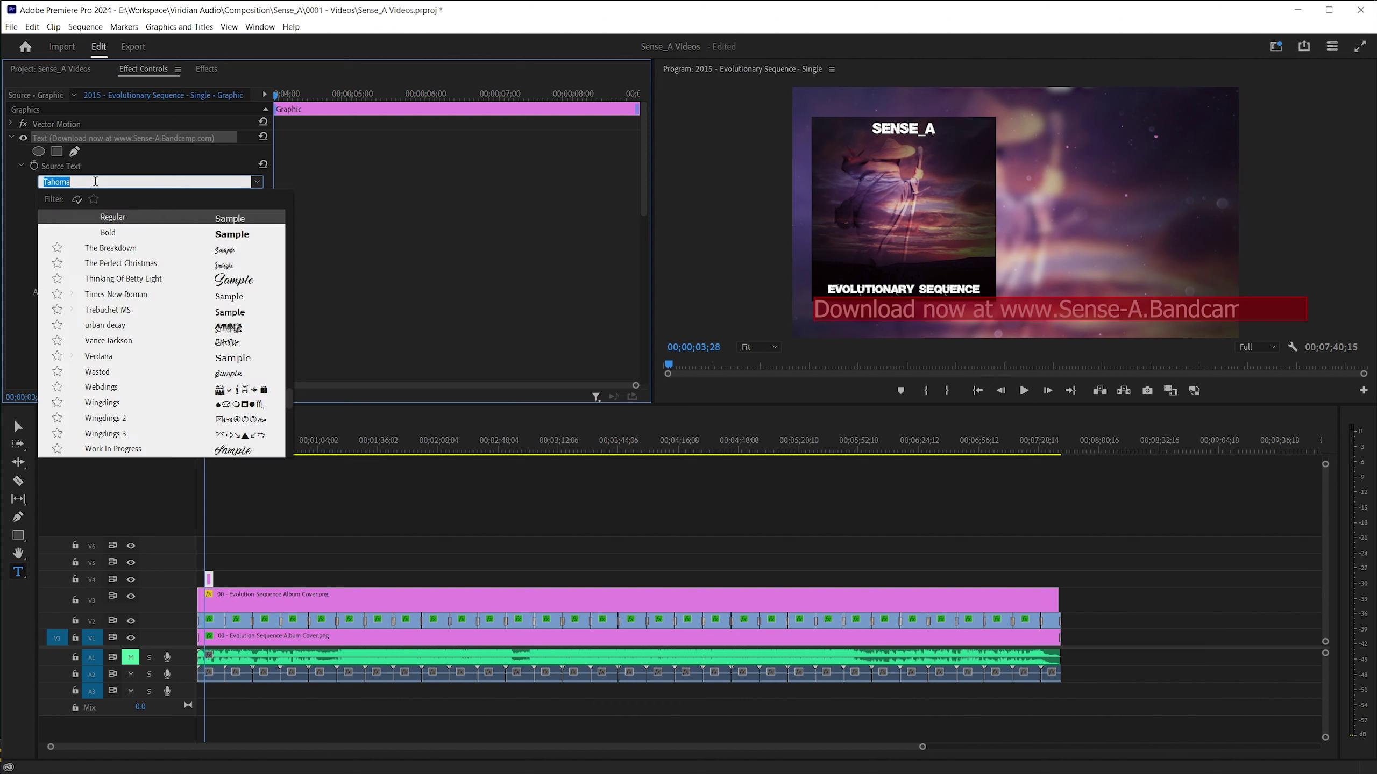
{"action": "left_click", "coordinate": [103, 233]}
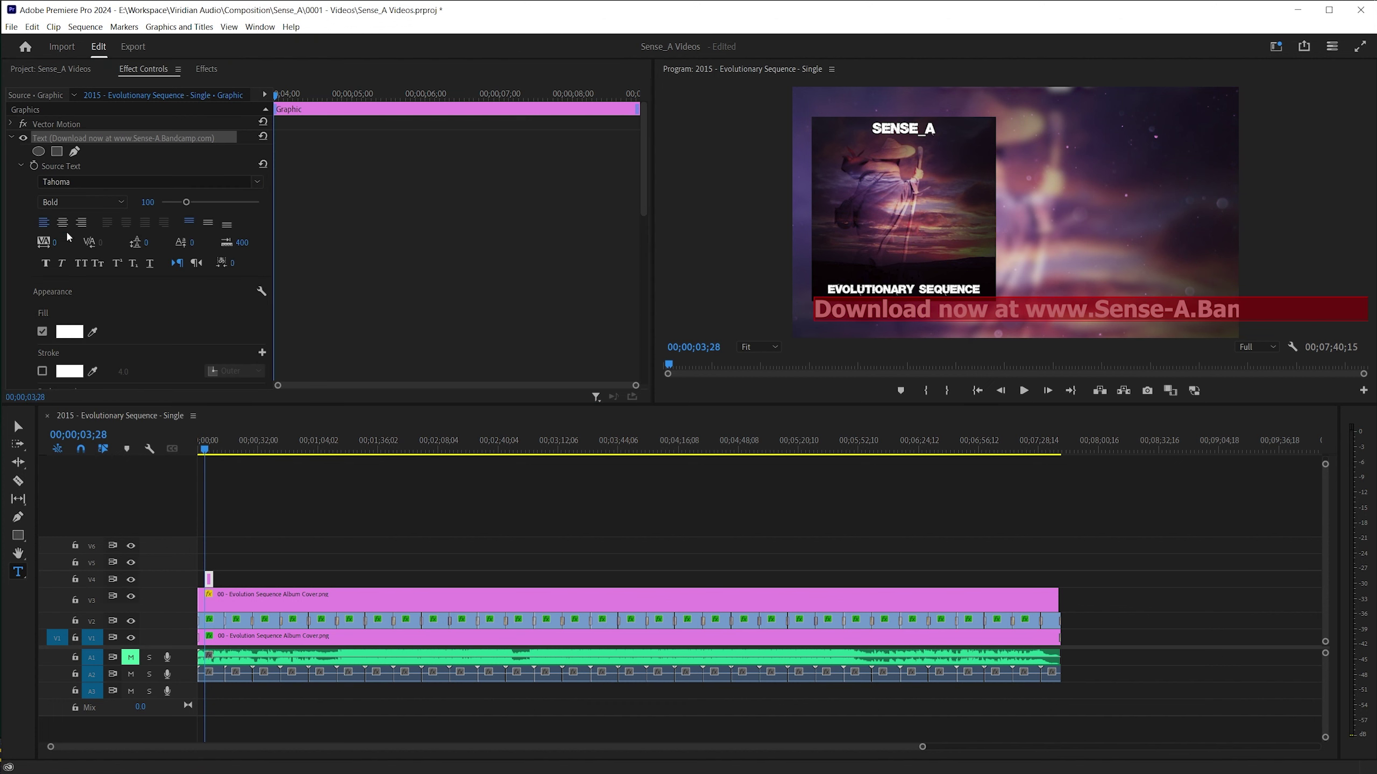
{"action": "left_click_drag", "start_coordinate": [187, 204], "coordinate": [179, 203]}
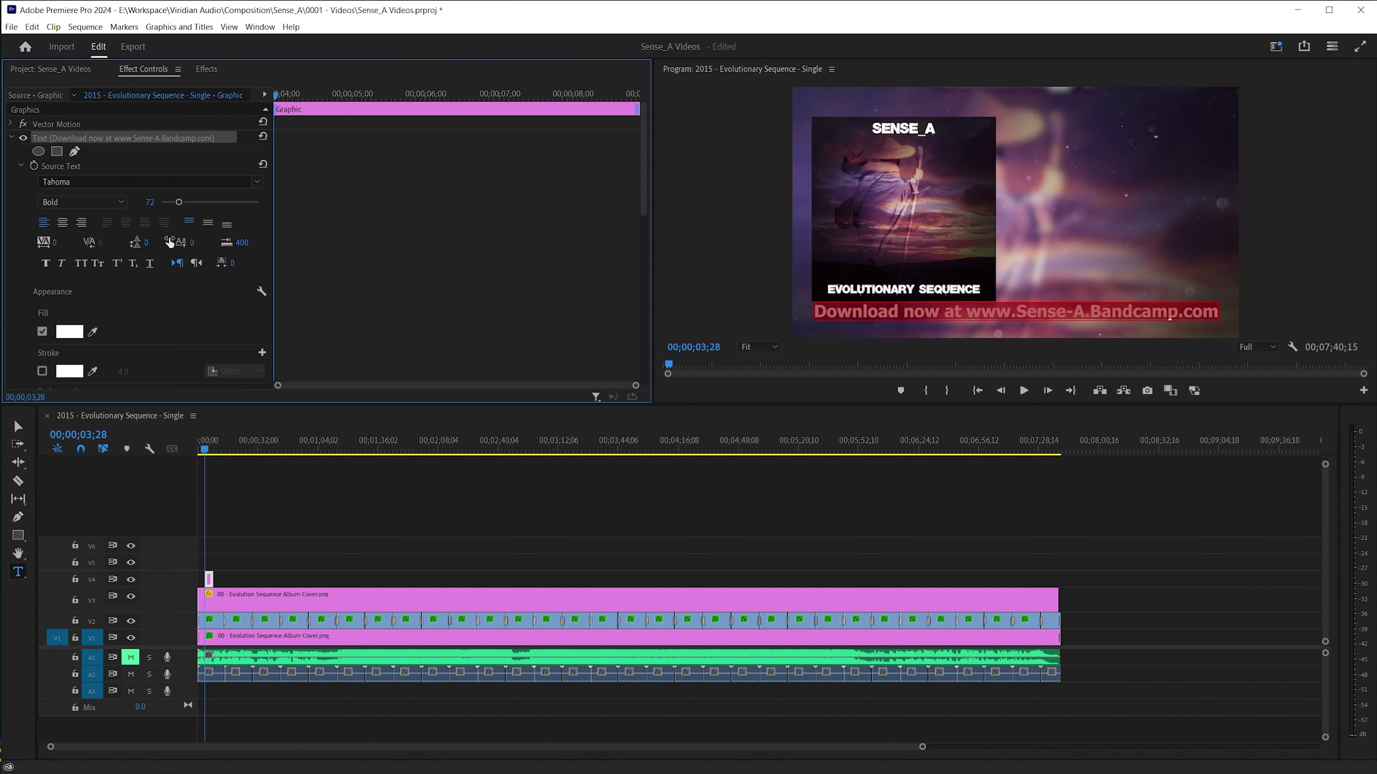
{"action": "key", "text": "Escape"}
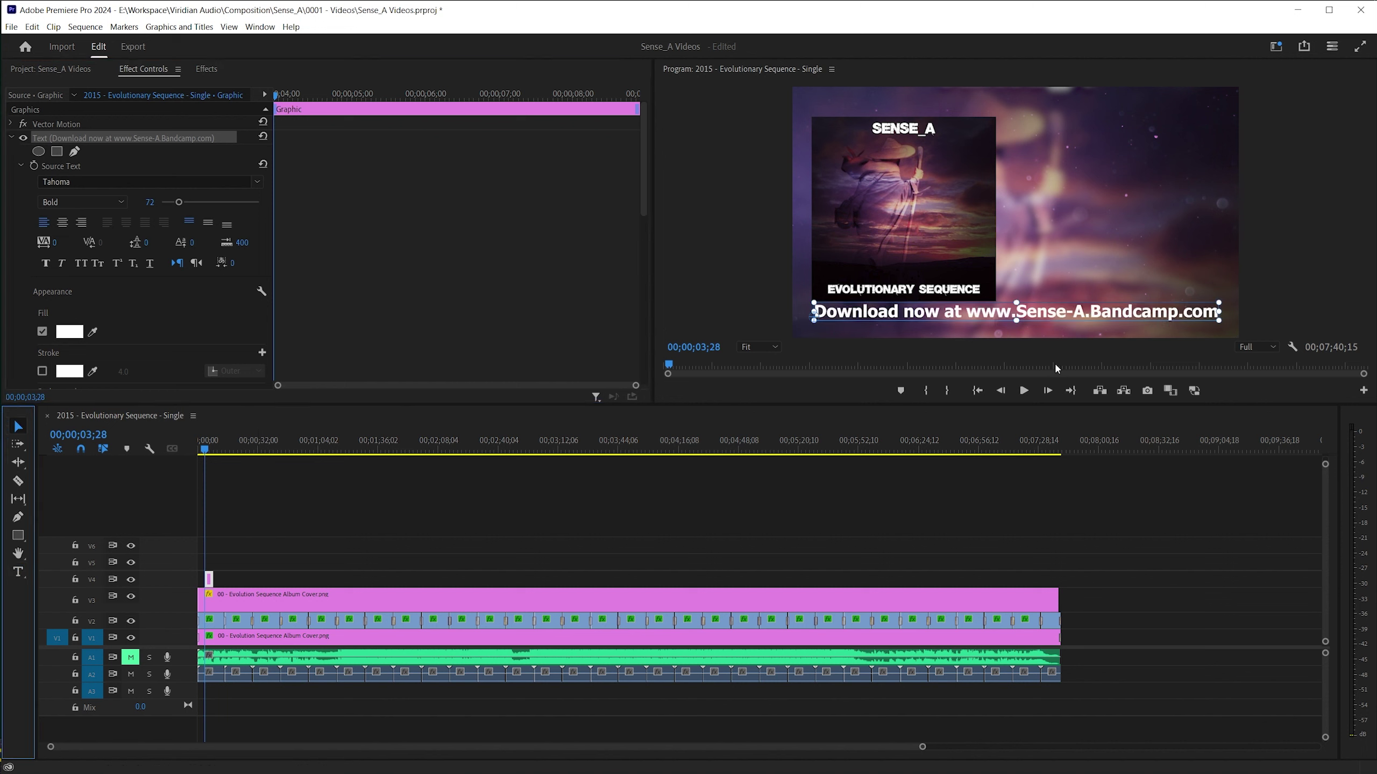
- Nudge the download text slightly lower and give it a black outer stroke with width 2
{"action": "left_click_drag", "start_coordinate": [1046, 316], "coordinate": [1043, 317]}
{"action": "double_click", "coordinate": [1043, 318]}
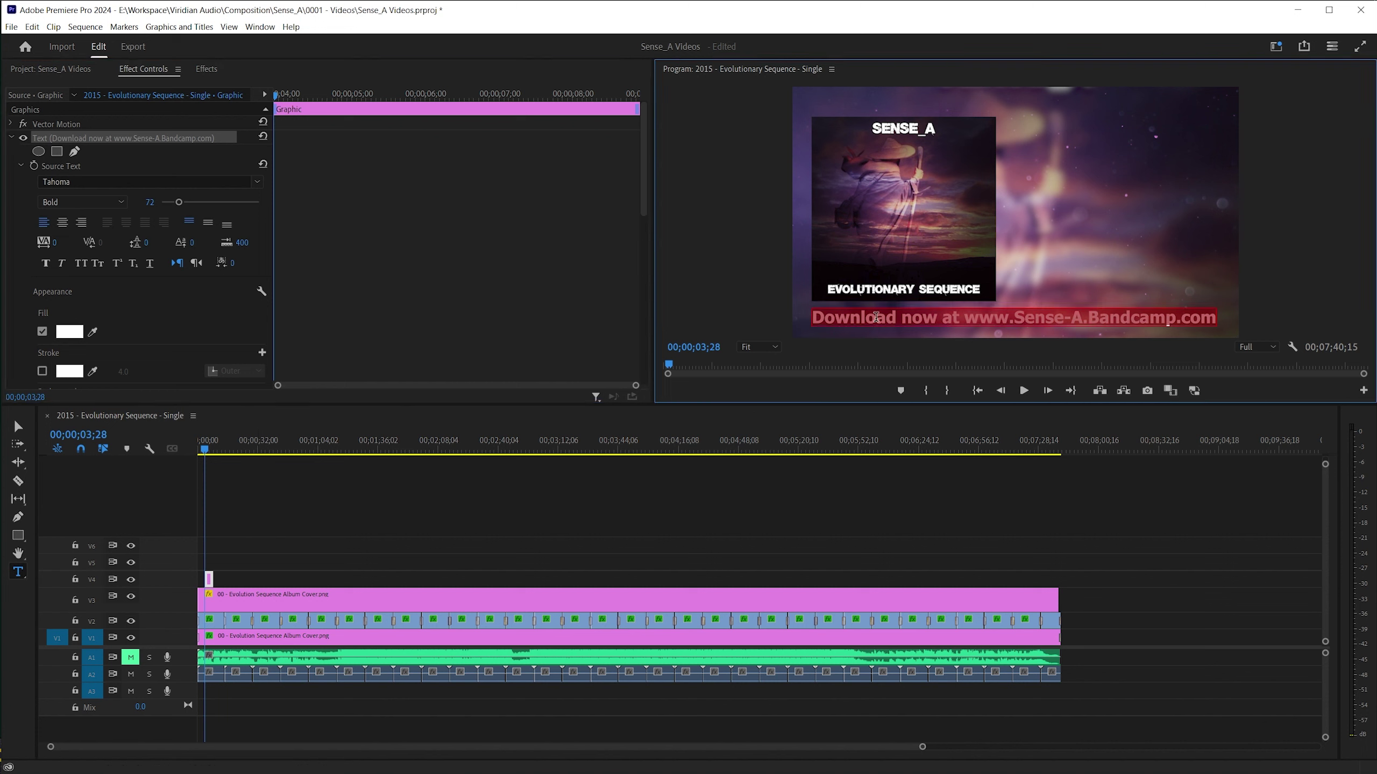
{"action": "scroll", "coordinate": [124, 320], "scroll_direction": "down", "scroll_amount": 1}
{"action": "left_click", "coordinate": [42, 330]}
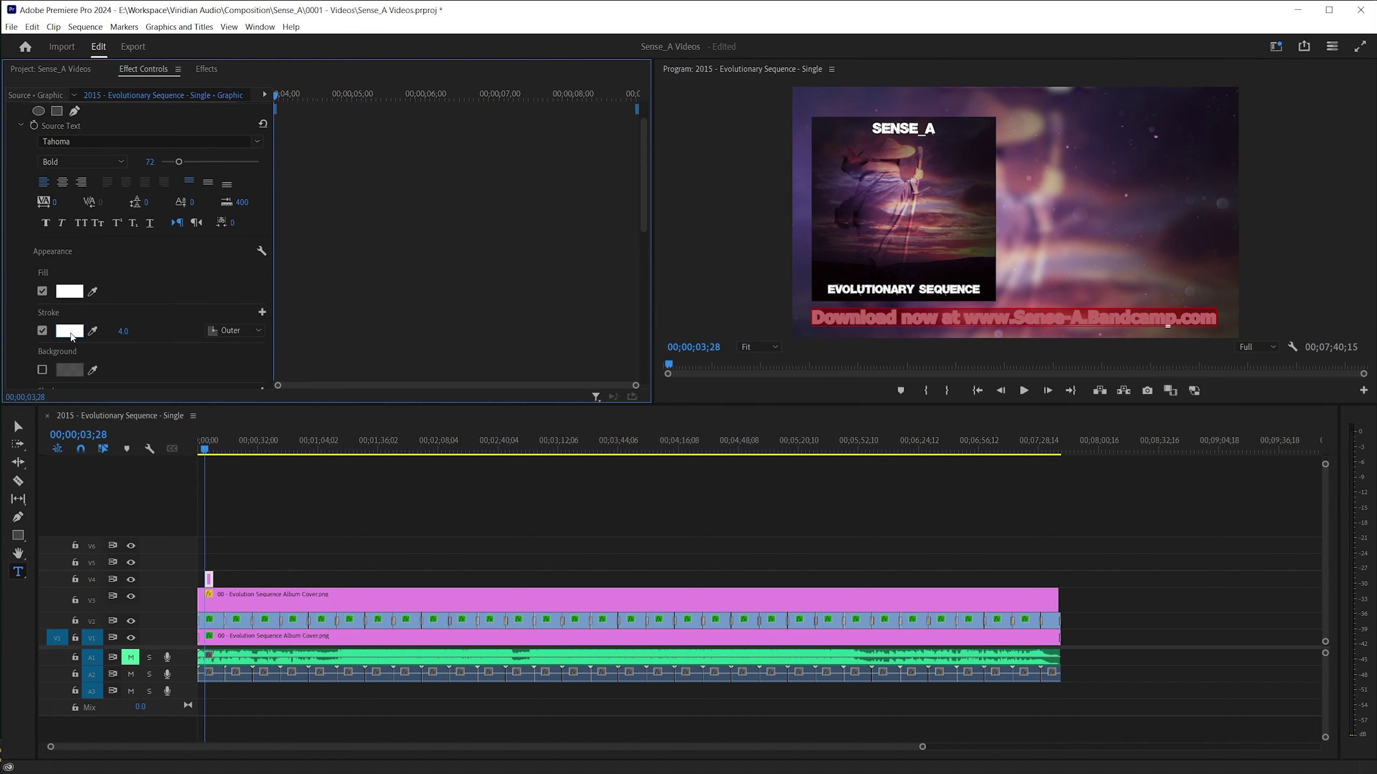
{"action": "left_click", "coordinate": [72, 333]}
{"action": "left_click_drag", "start_coordinate": [680, 357], "coordinate": [452, 258]}
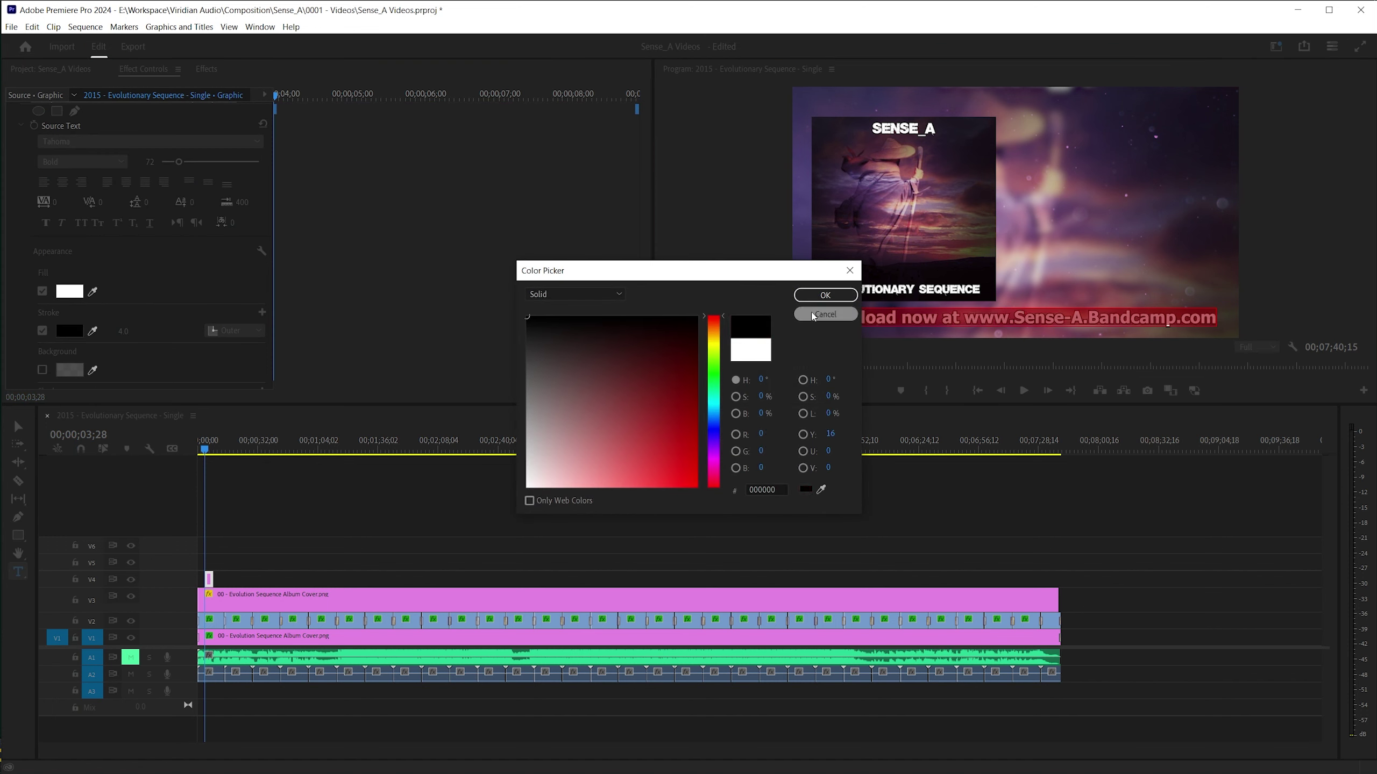
{"action": "left_click", "coordinate": [825, 296]}
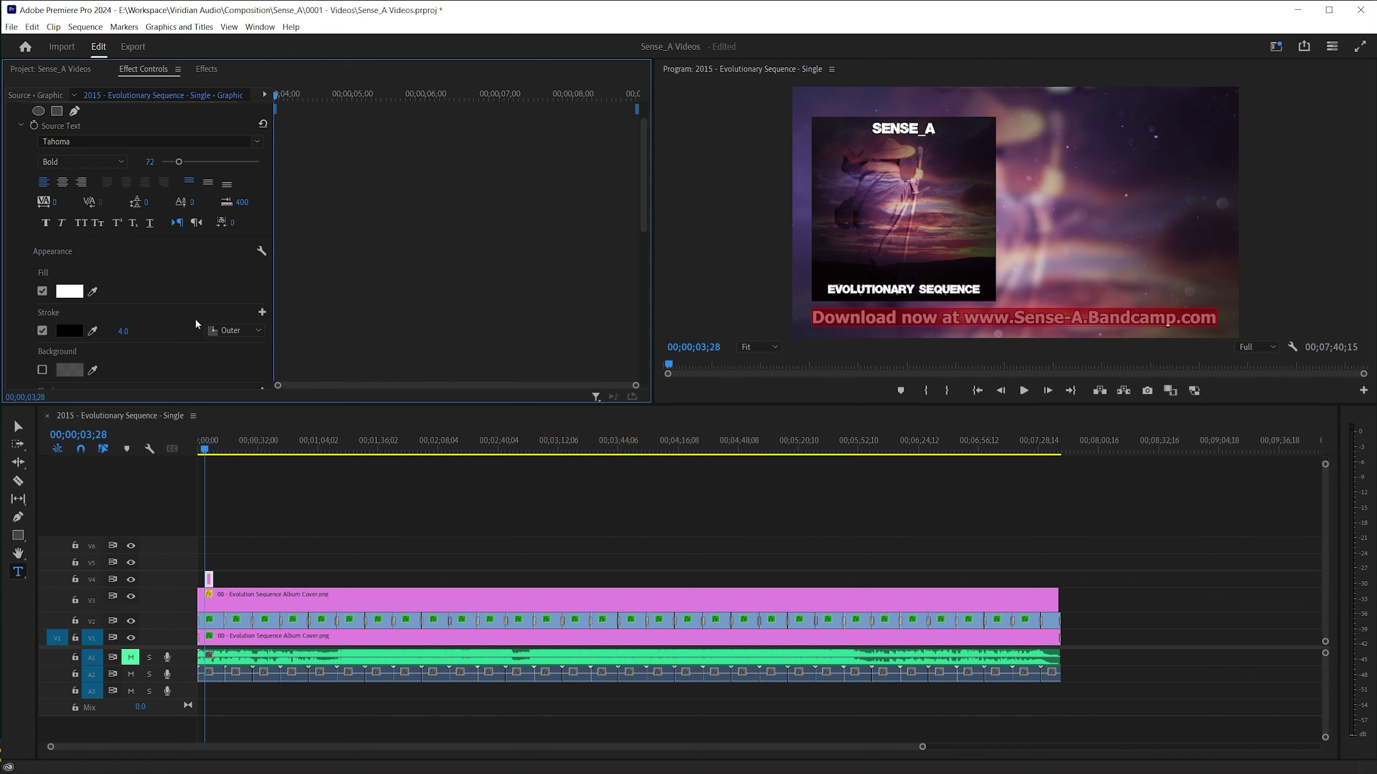
{"action": "left_click", "coordinate": [123, 331]}
{"action": "type", "text": "2"}
{"action": "key", "text": "Return"}
- Add a second text beside the album cover reading "Sense_A", "Evolutionary Sequence" and "2015" on three lines
{"action": "left_click", "coordinate": [856, 331]}
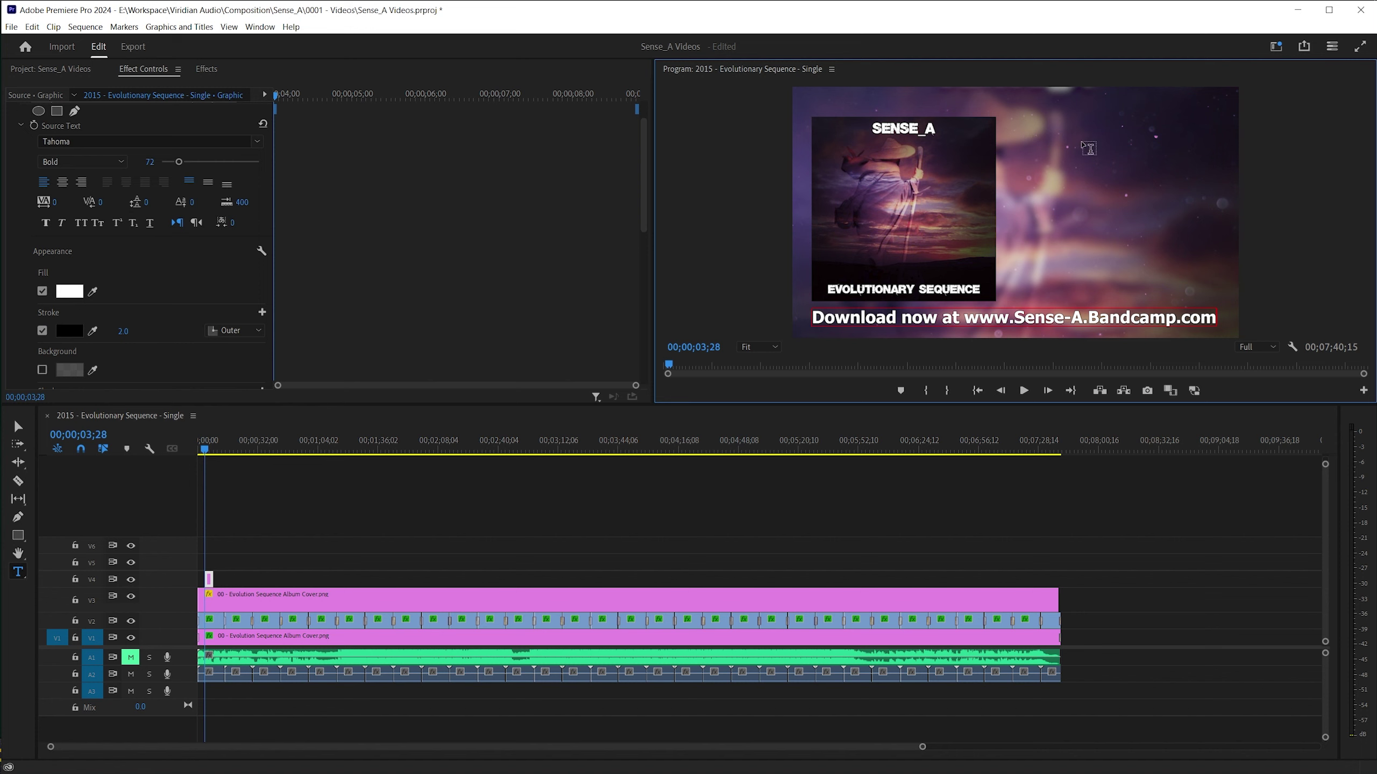
{"action": "left_click", "coordinate": [1050, 145]}
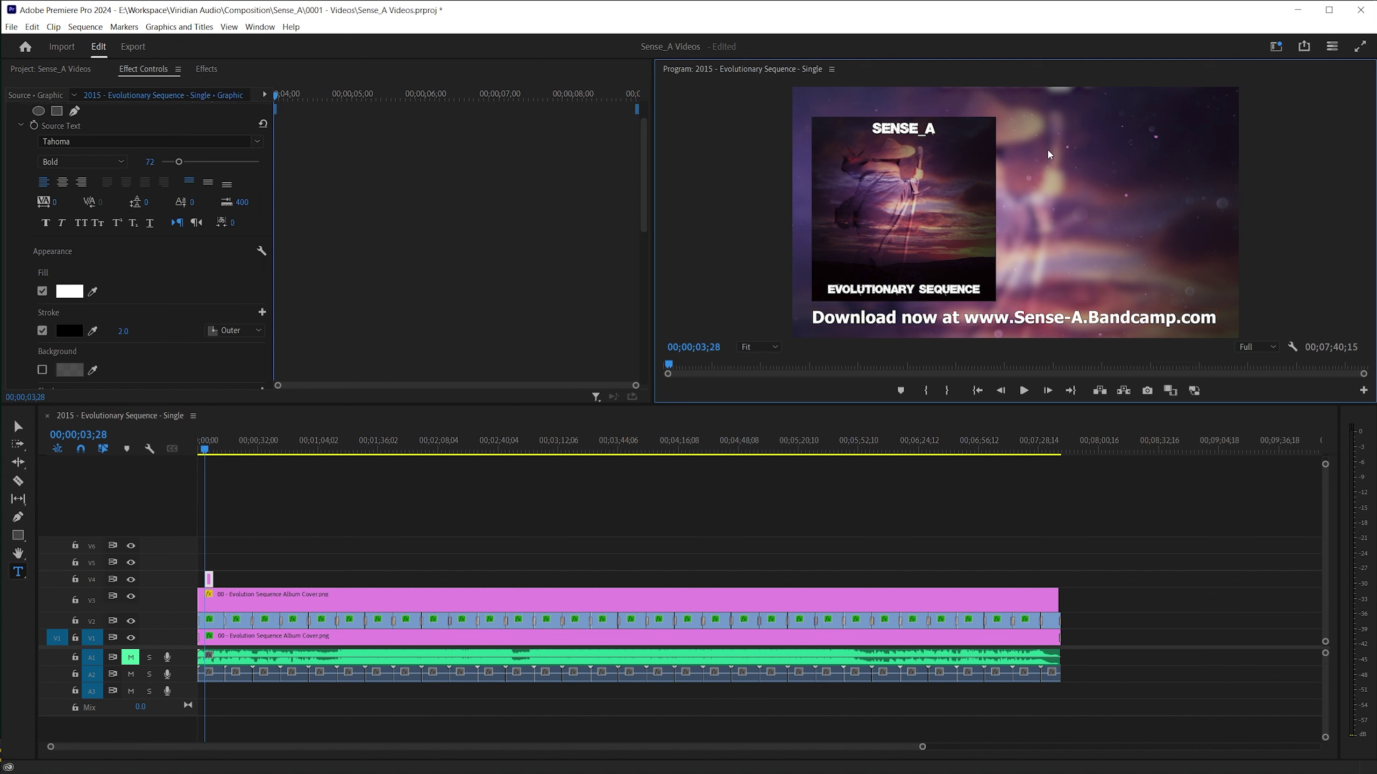
{"action": "type", "text": "Sense_a"}
{"action": "key", "text": "BackSpace"}
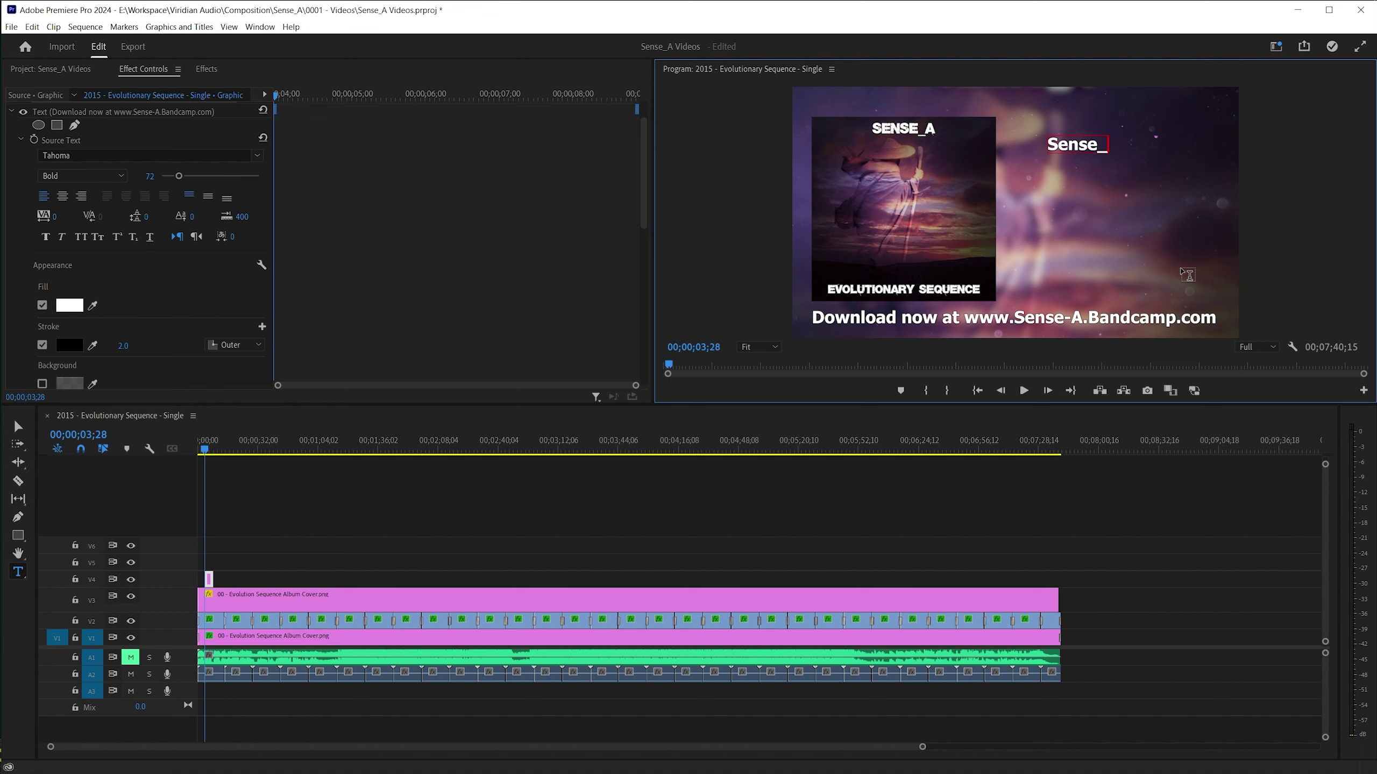
{"action": "type", "text": "A"}
{"action": "key", "text": "Return"}
{"action": "type", "text": "Evolutioinary"}
{"action": "key", "text": "BackSpace"}
{"action": "key", "text": "BackSpace"}
{"action": "key", "text": "BackSpace"}
{"action": "key", "text": "BackSpace"}
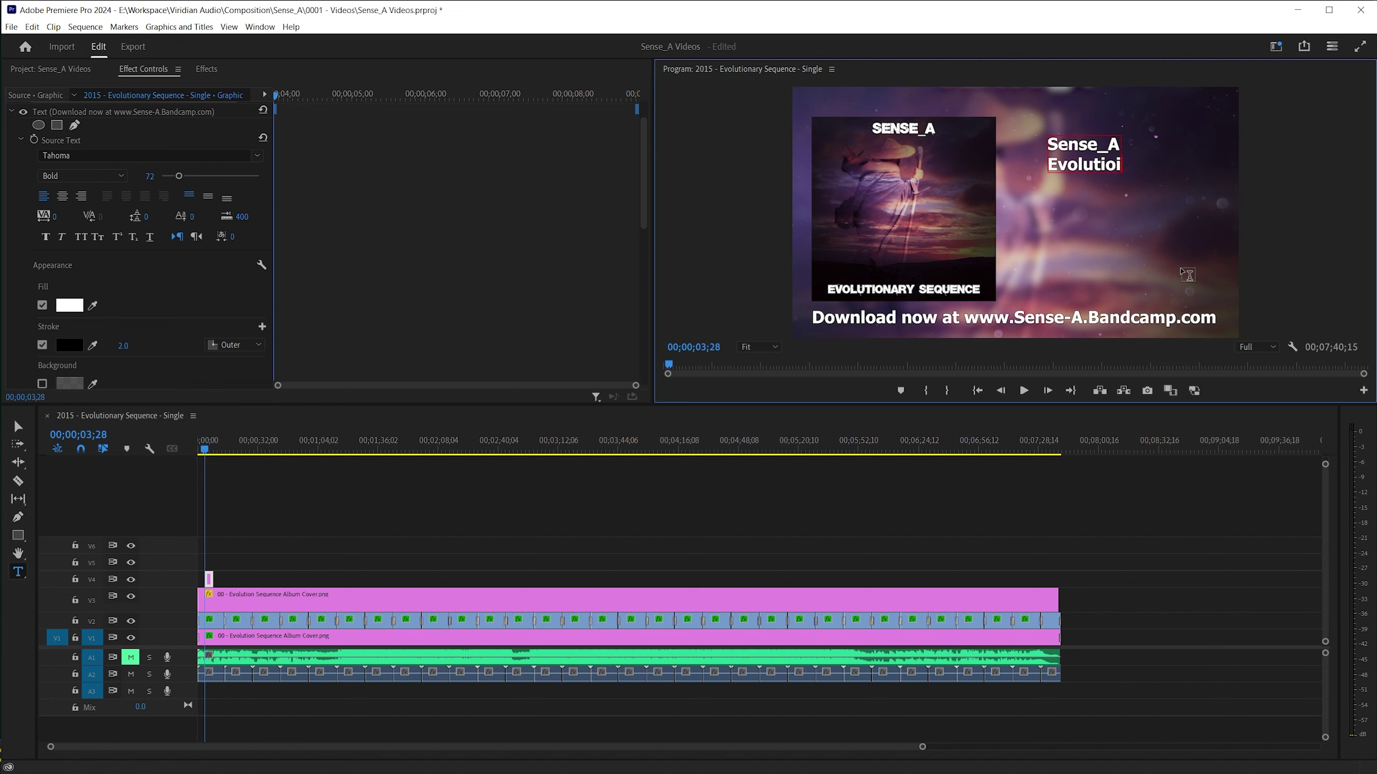
{"action": "key", "text": "BackSpace"}
{"action": "type", "text": "nary Sequence"}
{"action": "key", "text": "Return"}
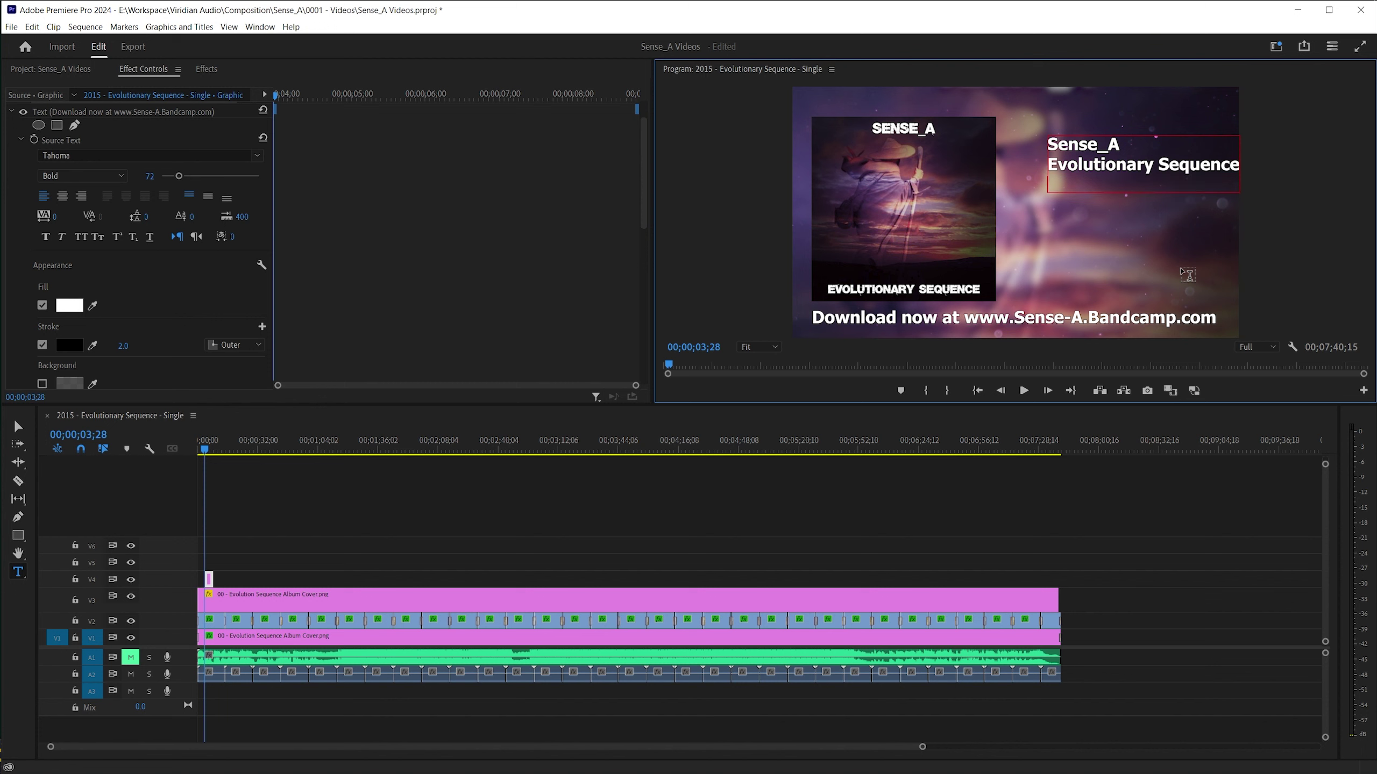
{"action": "type", "text": "2014"}
{"action": "key", "text": "BackSpace"}
{"action": "type", "text": "5"}
- Extend the text clip on V4 from the sequence start to the end of the audio, matching the V3 cover clip
{"action": "left_click", "coordinate": [208, 584]}
{"action": "left_click_drag", "start_coordinate": [208, 586], "coordinate": [965, 567]}
{"action": "left_click_drag", "start_coordinate": [970, 568], "coordinate": [1022, 593]}
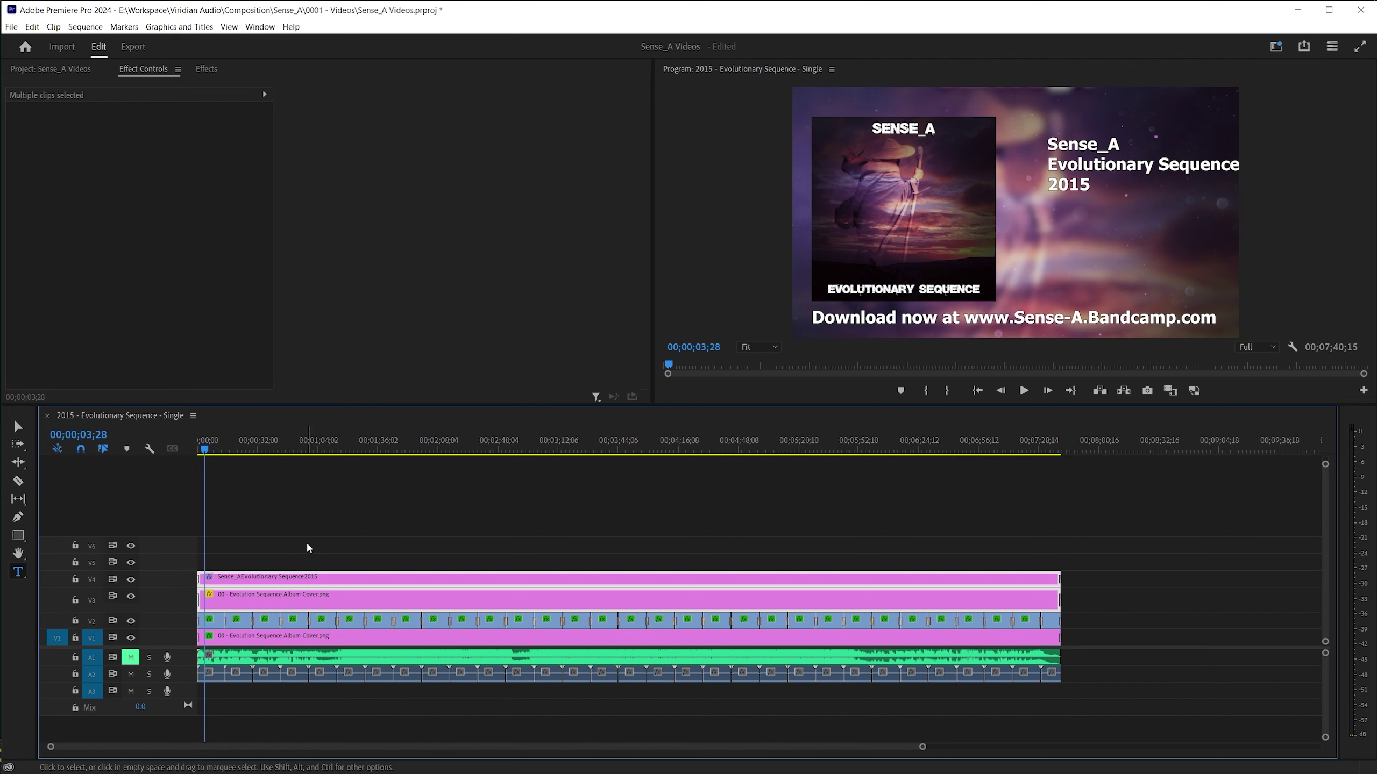
- Move the three-line title text fully into the frame beside the album cover, play it back and save the project
{"action": "left_click", "coordinate": [22, 428]}
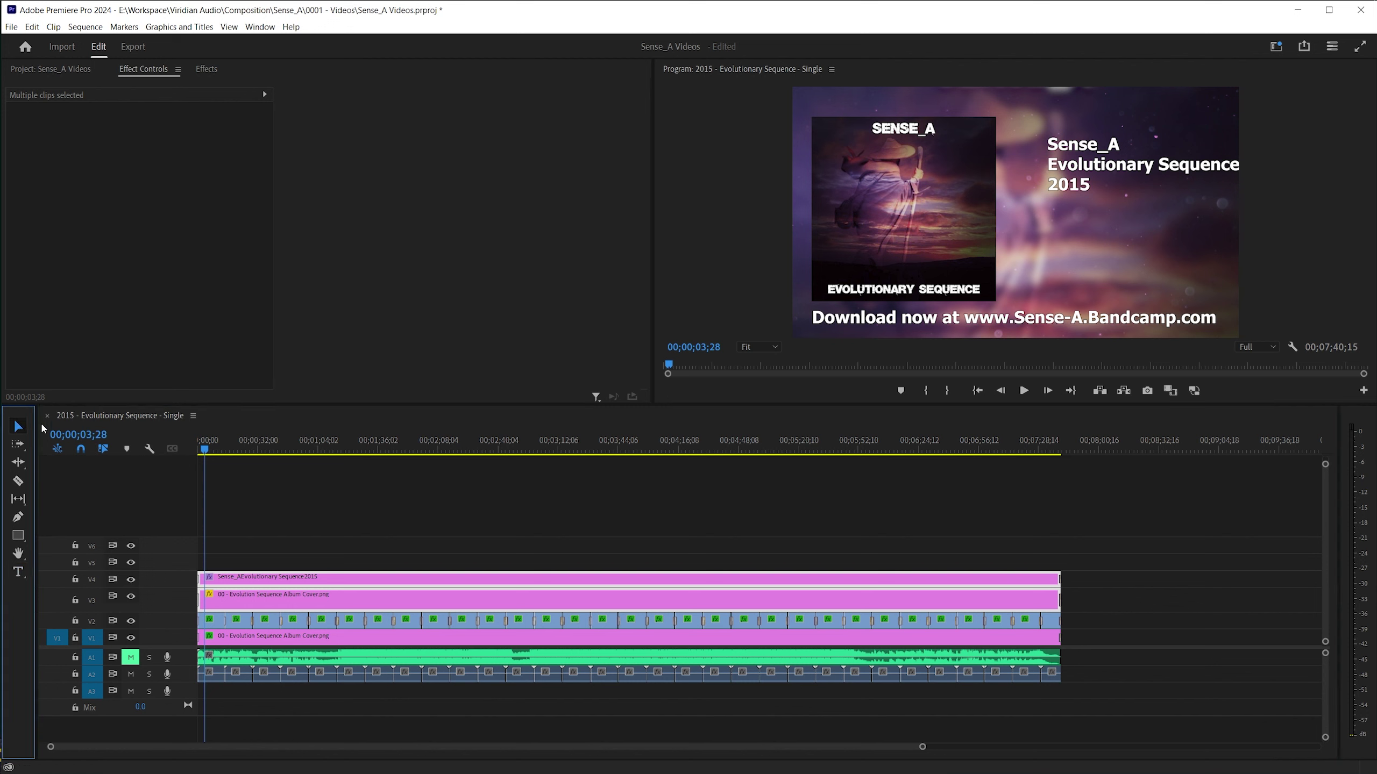
{"action": "left_click", "coordinate": [1121, 173]}
{"action": "left_click_drag", "start_coordinate": [1121, 172], "coordinate": [1102, 200]}
{"action": "key", "text": "space"}
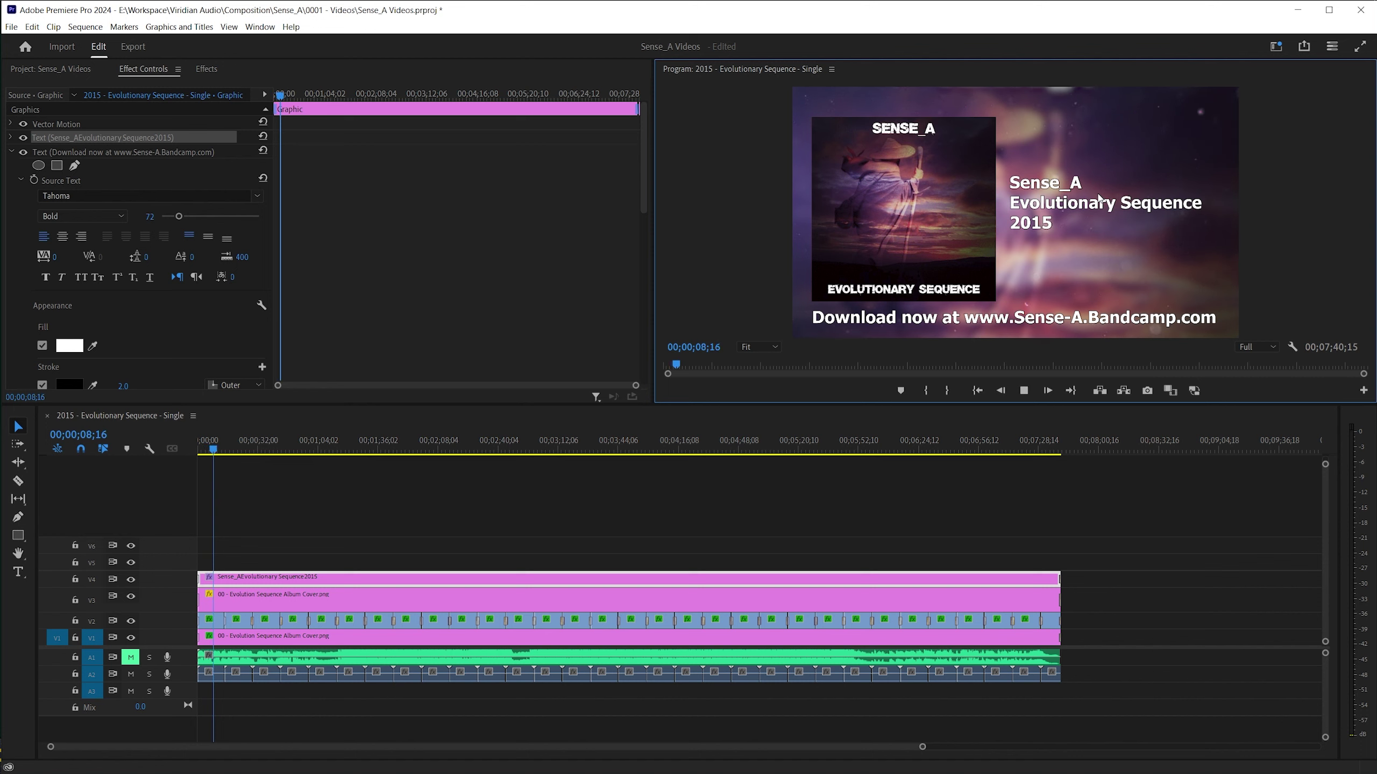
{"action": "key", "text": "ctrl+s"}
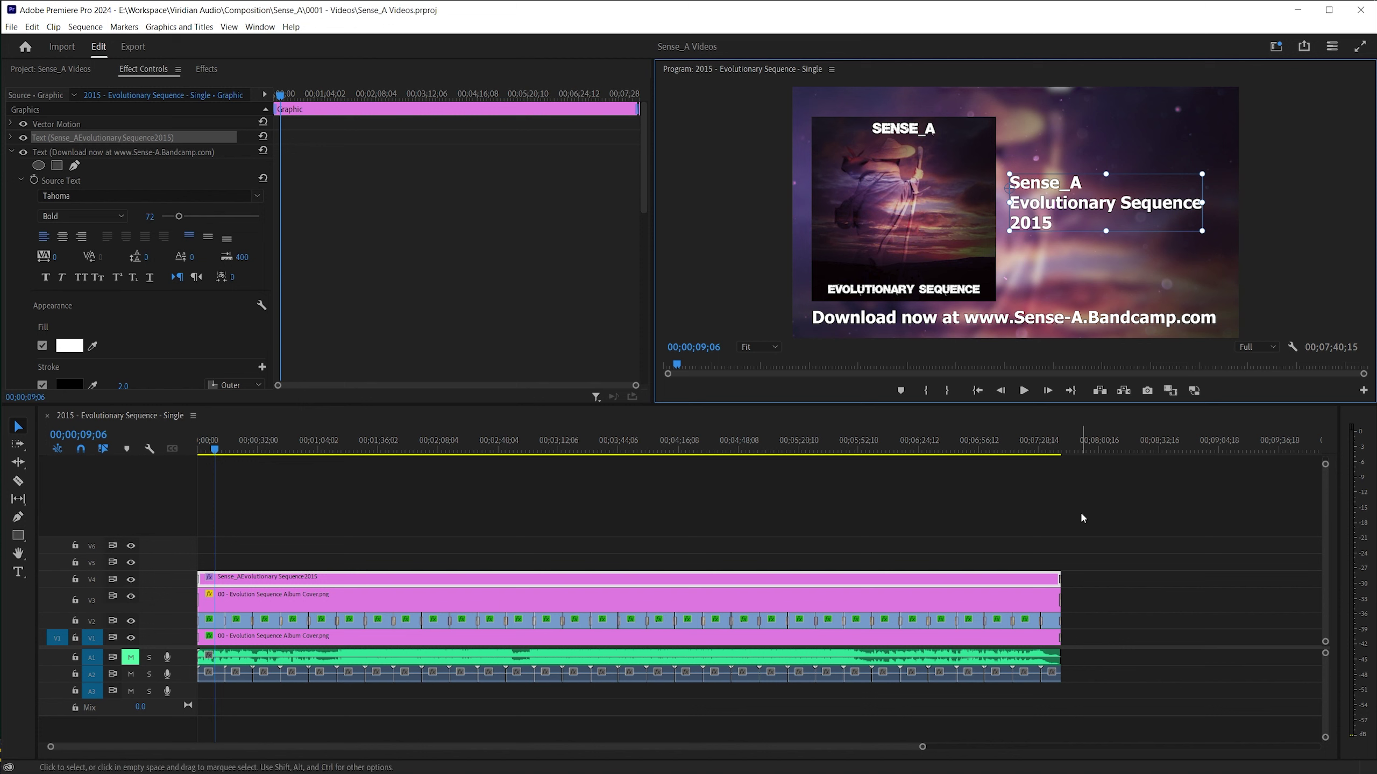
- Shorten the V3 cover and V4 text clips to end near 00;07;14;22, play back the ending and save the project
{"action": "left_click", "coordinate": [1041, 446]}
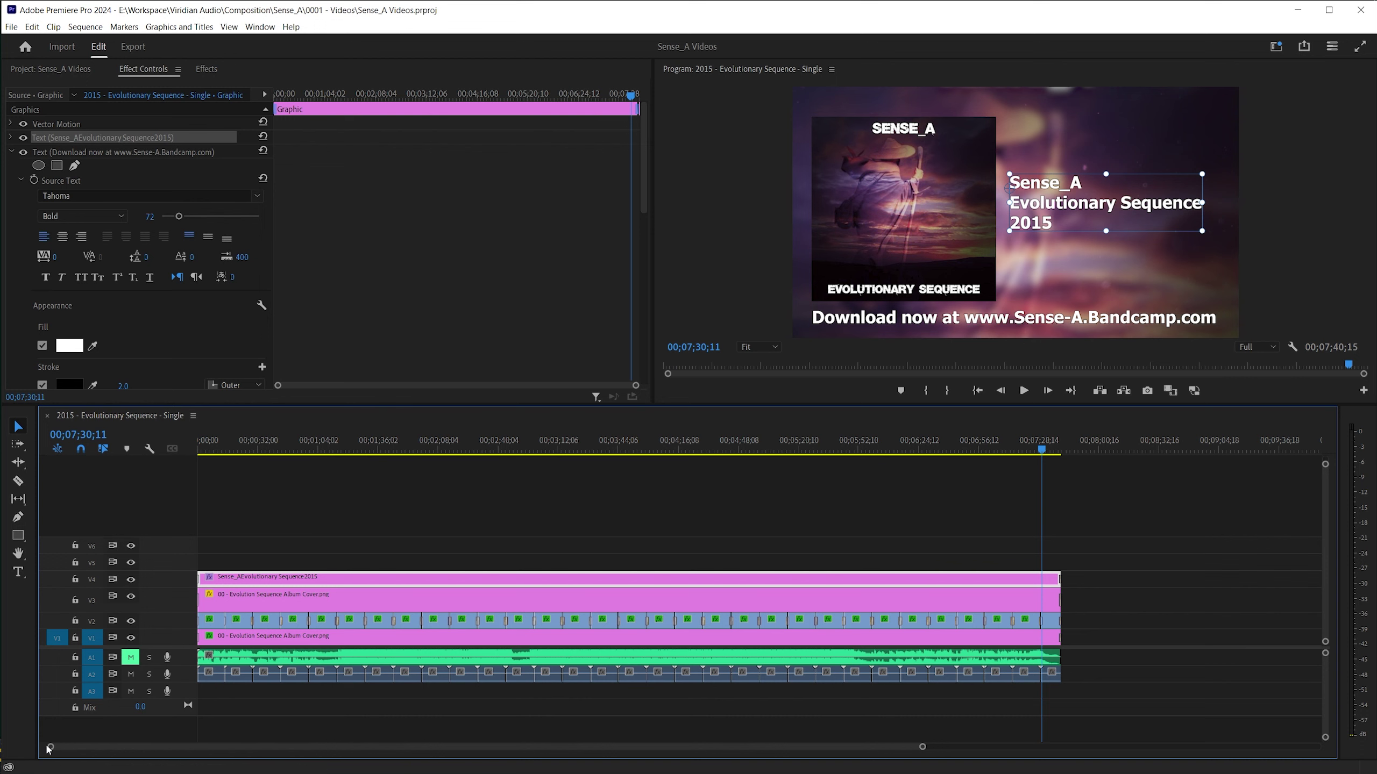
{"action": "left_click_drag", "start_coordinate": [49, 749], "coordinate": [325, 739]}
{"action": "left_click_drag", "start_coordinate": [747, 451], "coordinate": [636, 458]}
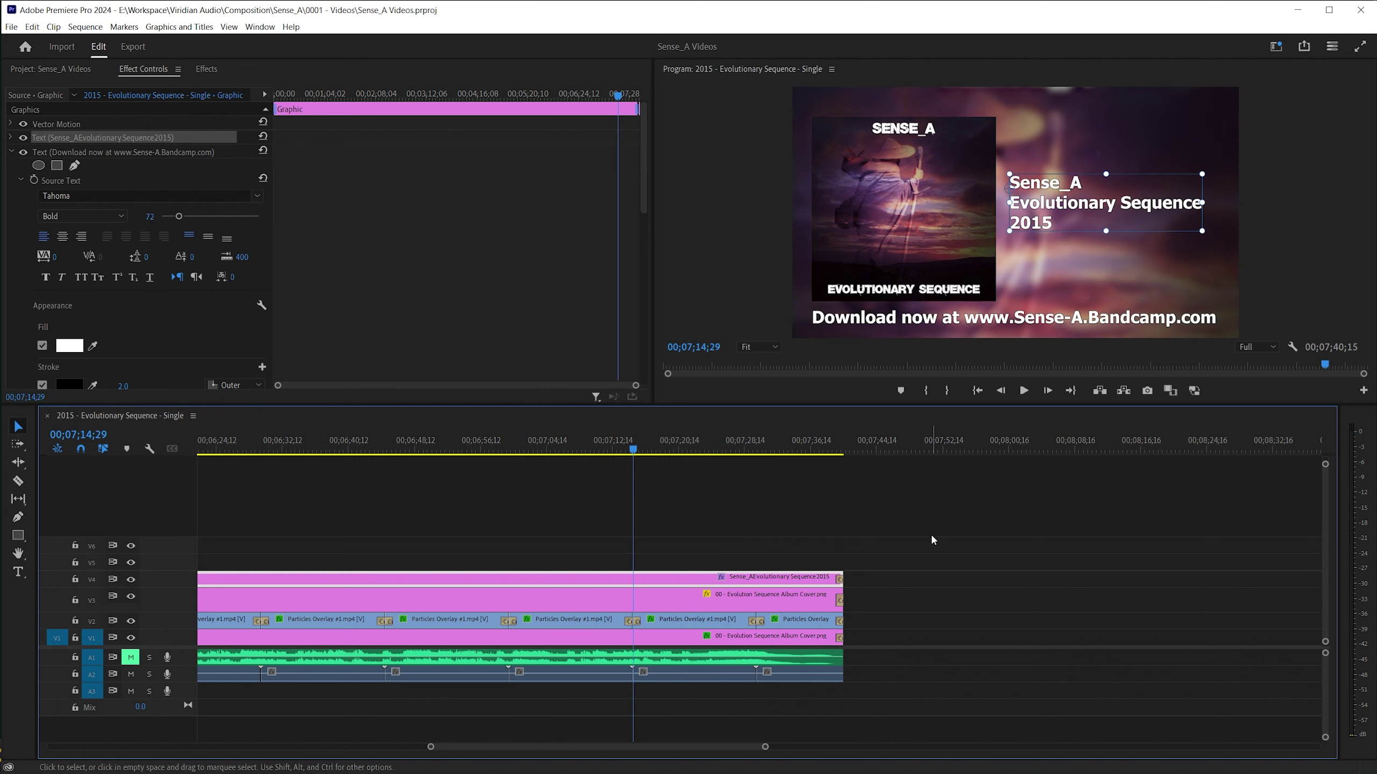
{"action": "left_click_drag", "start_coordinate": [933, 541], "coordinate": [758, 608]}
{"action": "left_click_drag", "start_coordinate": [840, 576], "coordinate": [632, 576]}
{"action": "left_click_drag", "start_coordinate": [620, 447], "coordinate": [631, 445]}
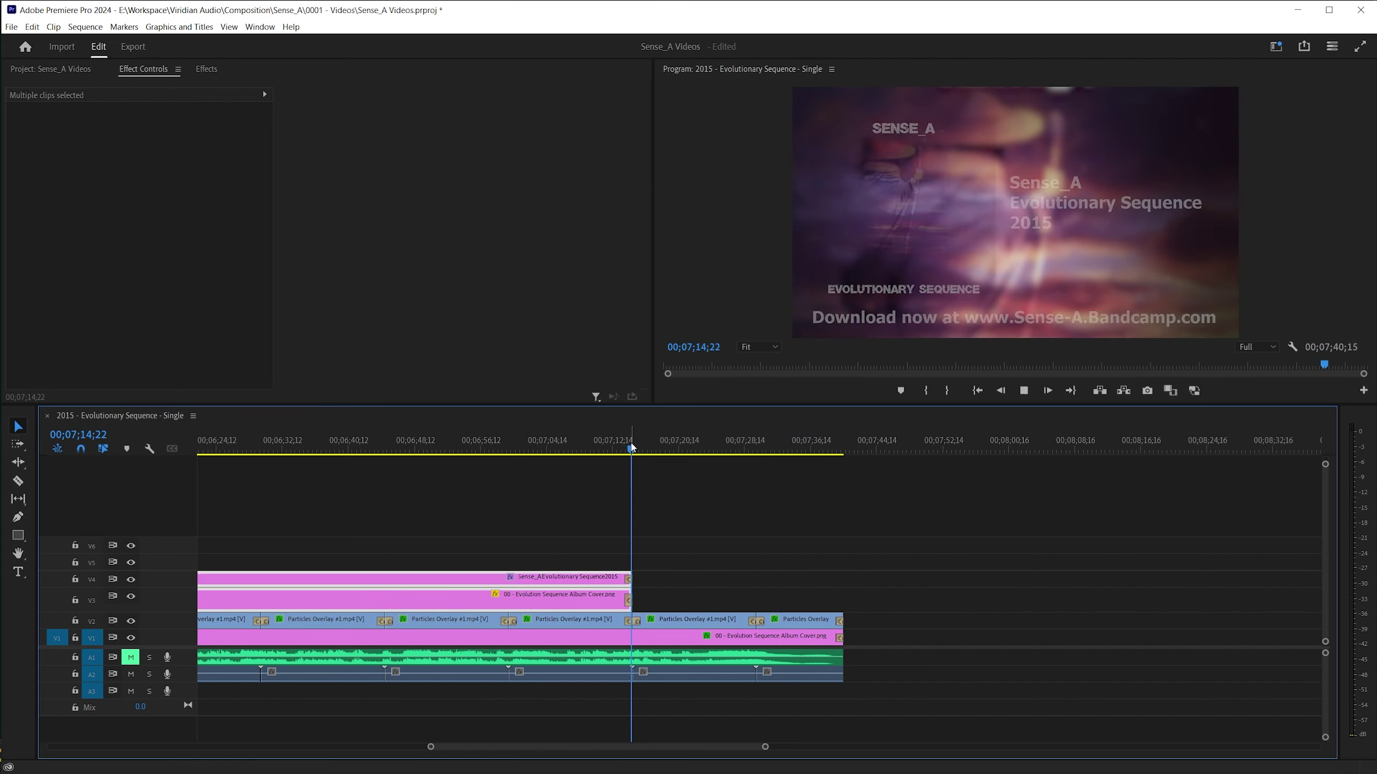
{"action": "key", "text": "ctrl+s"}
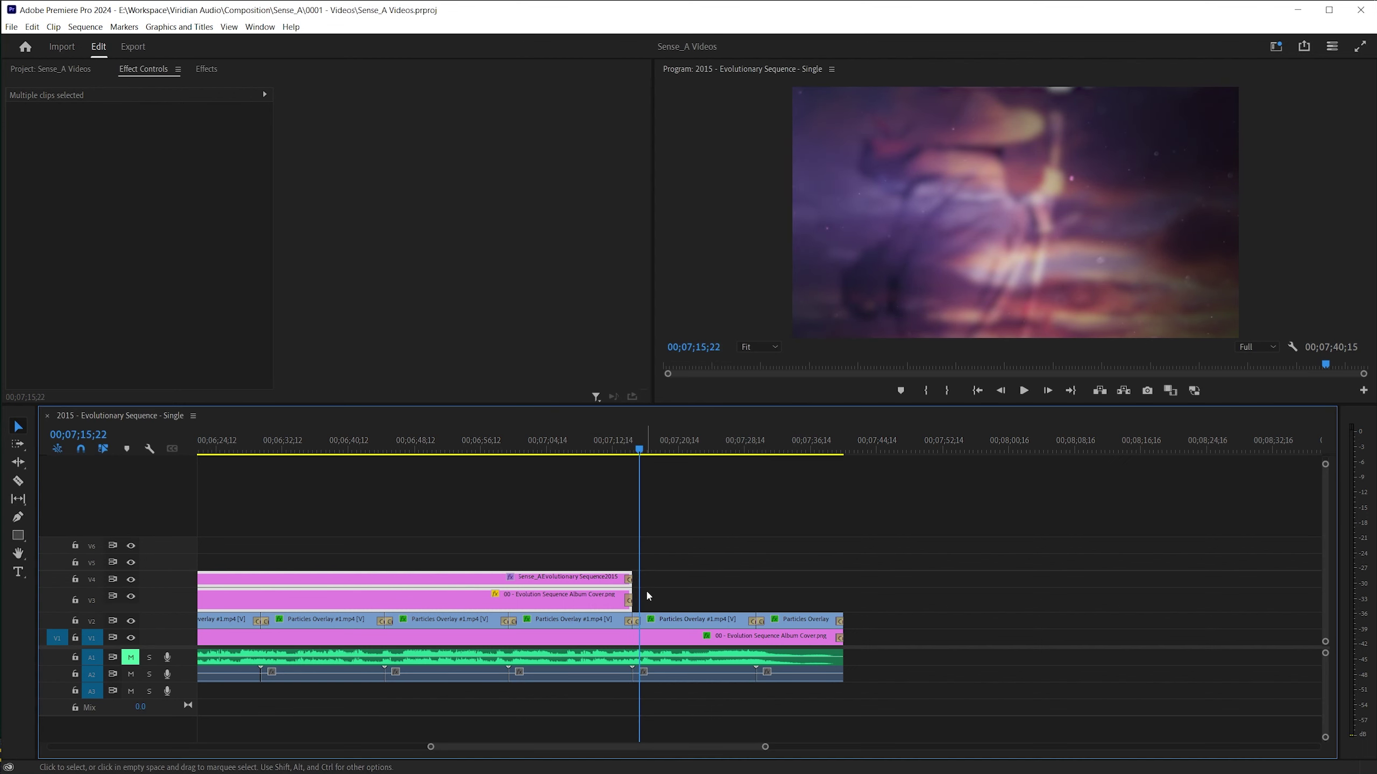
- Paste copies of the cover and text clips directly after the originals on V3 and V4, ending with the audio
{"action": "key", "text": "ctrl+v"}
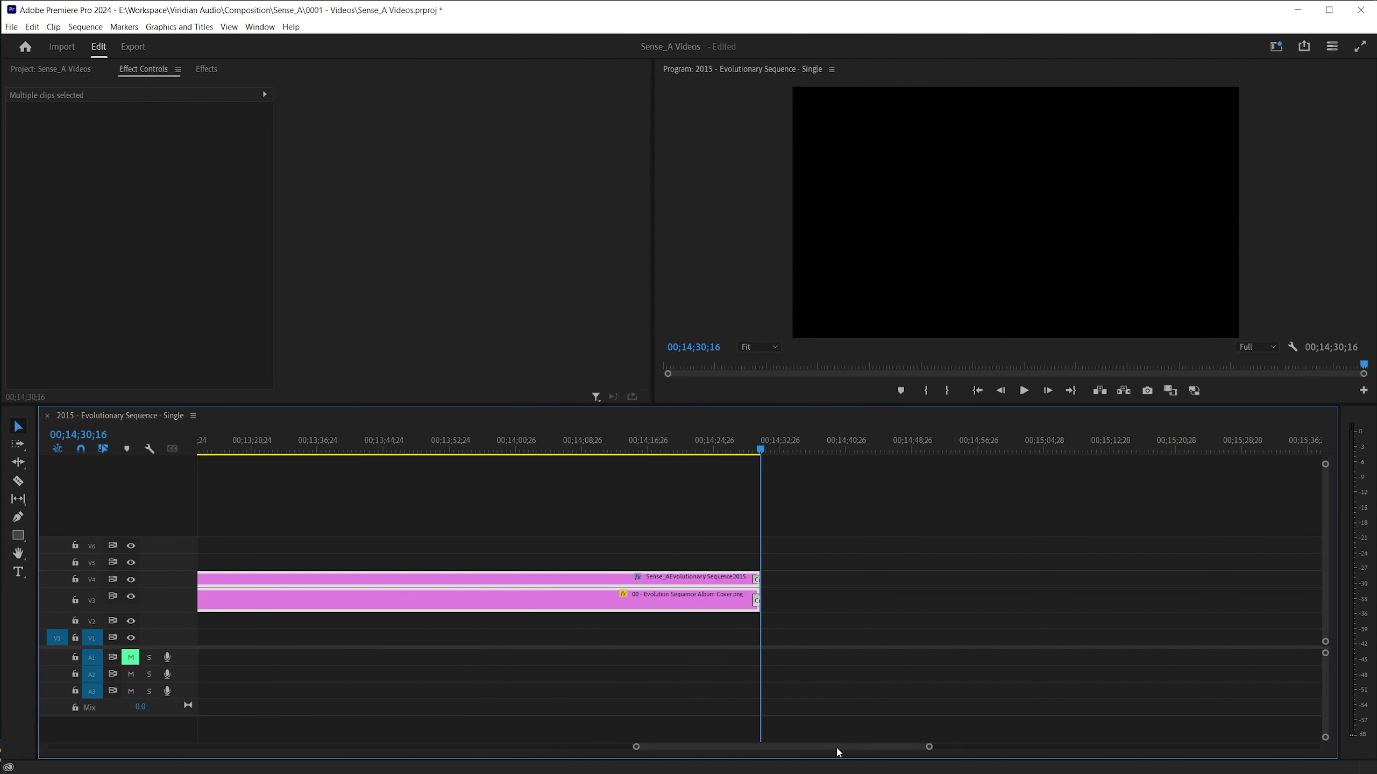
{"action": "left_click_drag", "start_coordinate": [837, 752], "coordinate": [542, 724]}
{"action": "key", "text": "ctrl+z"}
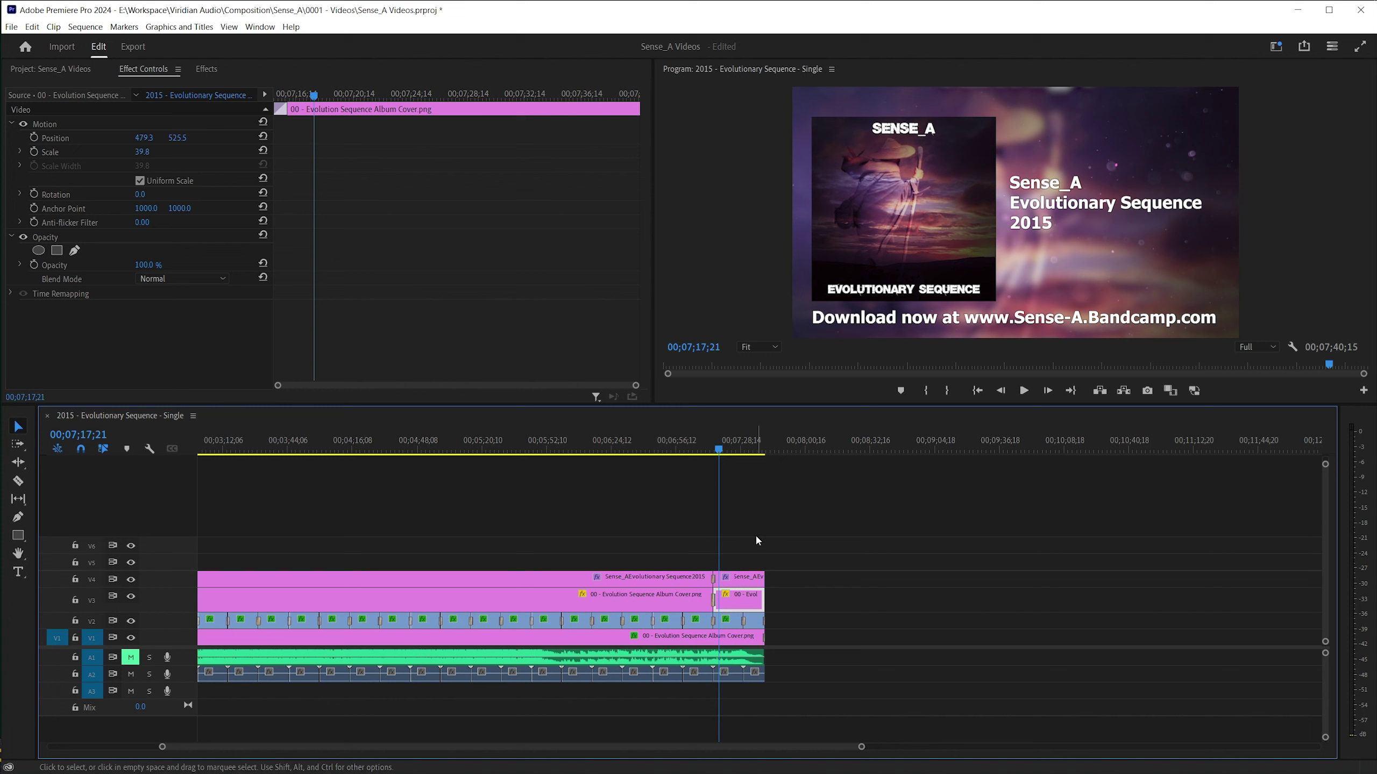
- Clear the three-line title text from the closing text clip on V4
{"action": "left_click", "coordinate": [741, 577]}
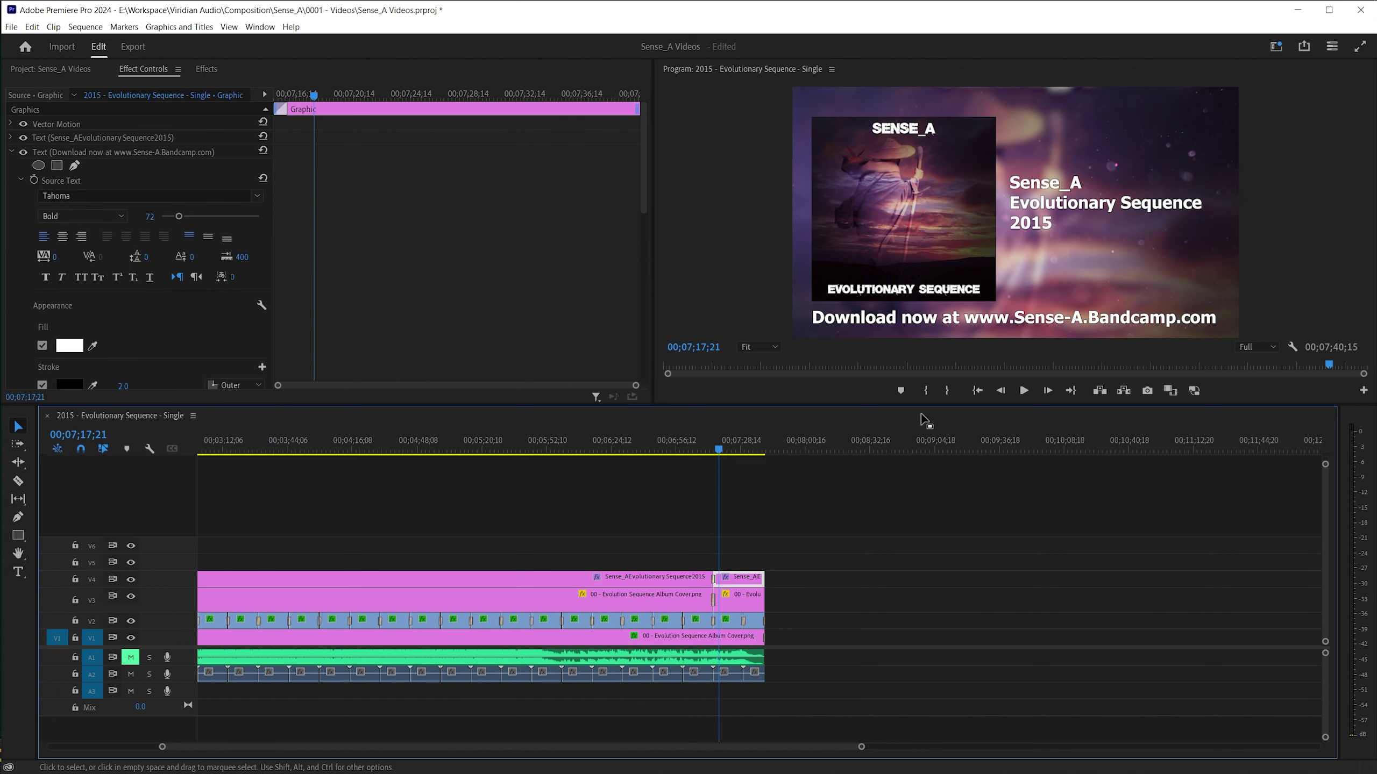
{"action": "left_click", "coordinate": [1047, 202]}
{"action": "key", "text": "t"}
{"action": "key", "text": "ctrl+a"}
{"action": "key", "text": "BackSpace"}
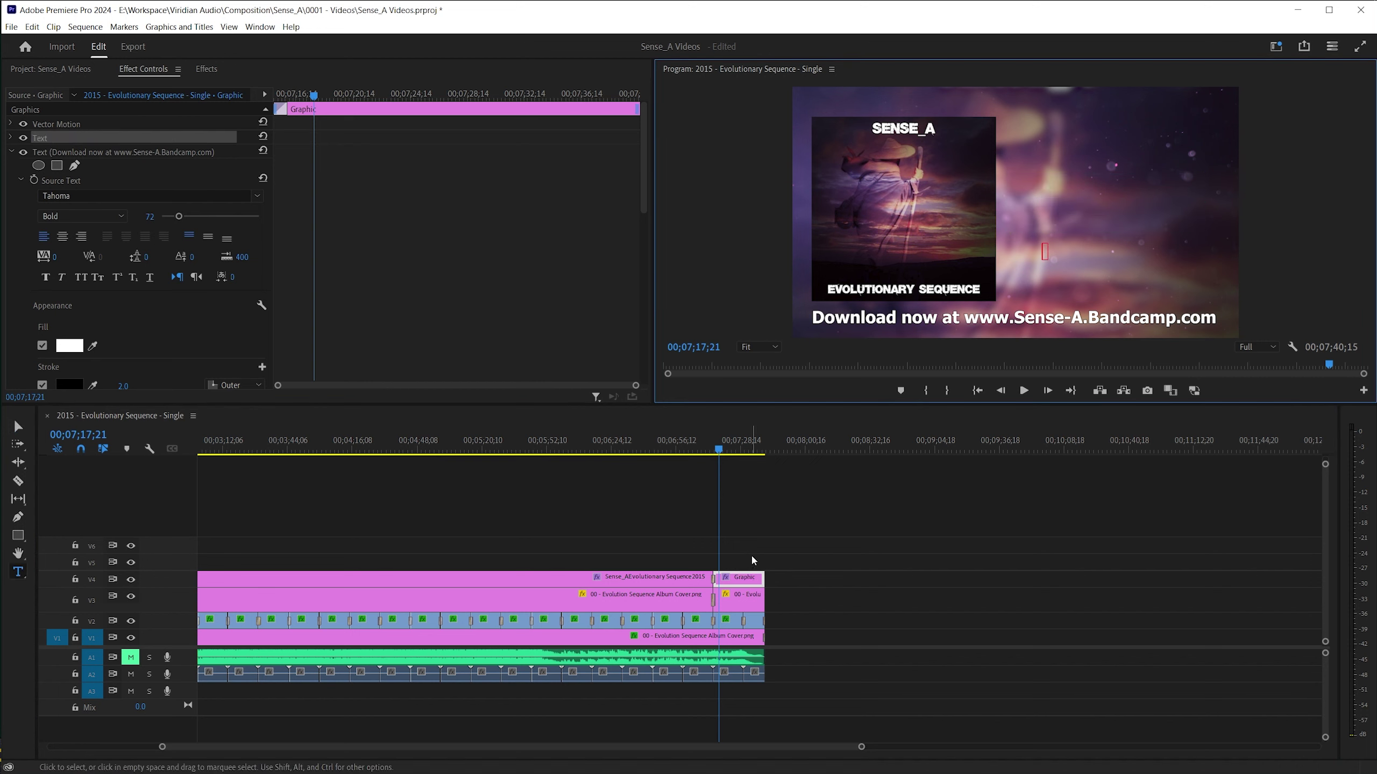
{"action": "left_click", "coordinate": [766, 552]}
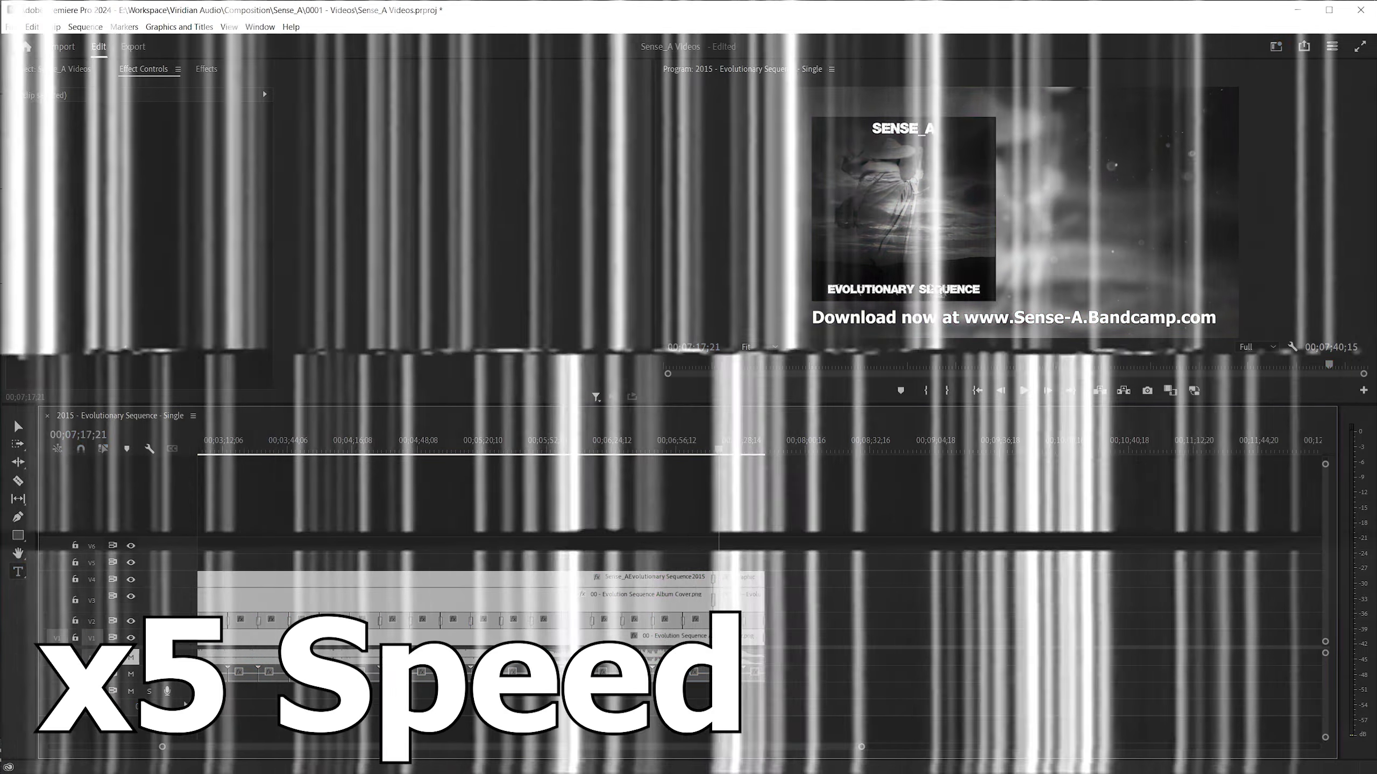
- Add the title "Evolutionary Sequence (Single) | Sense_A" above the closing album cover, extend its V5 clip across the closing section and save the project
{"action": "left_click", "coordinate": [1012, 245]}
{"action": "type", "text": "Sense_A"}
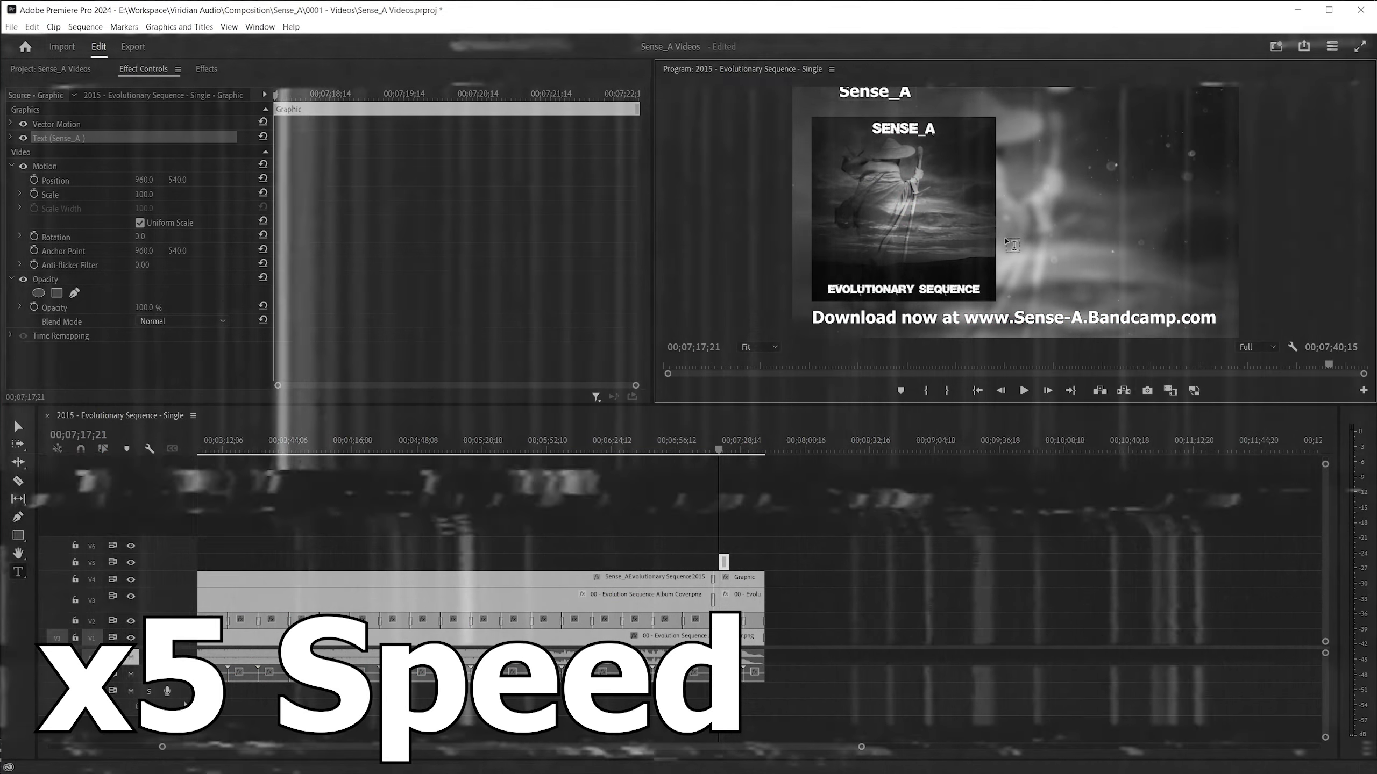
{"action": "key", "text": "Home"}
{"action": "type", "text": "Evolutionary Sequence (Single) |"}
{"action": "key", "text": "Escape"}
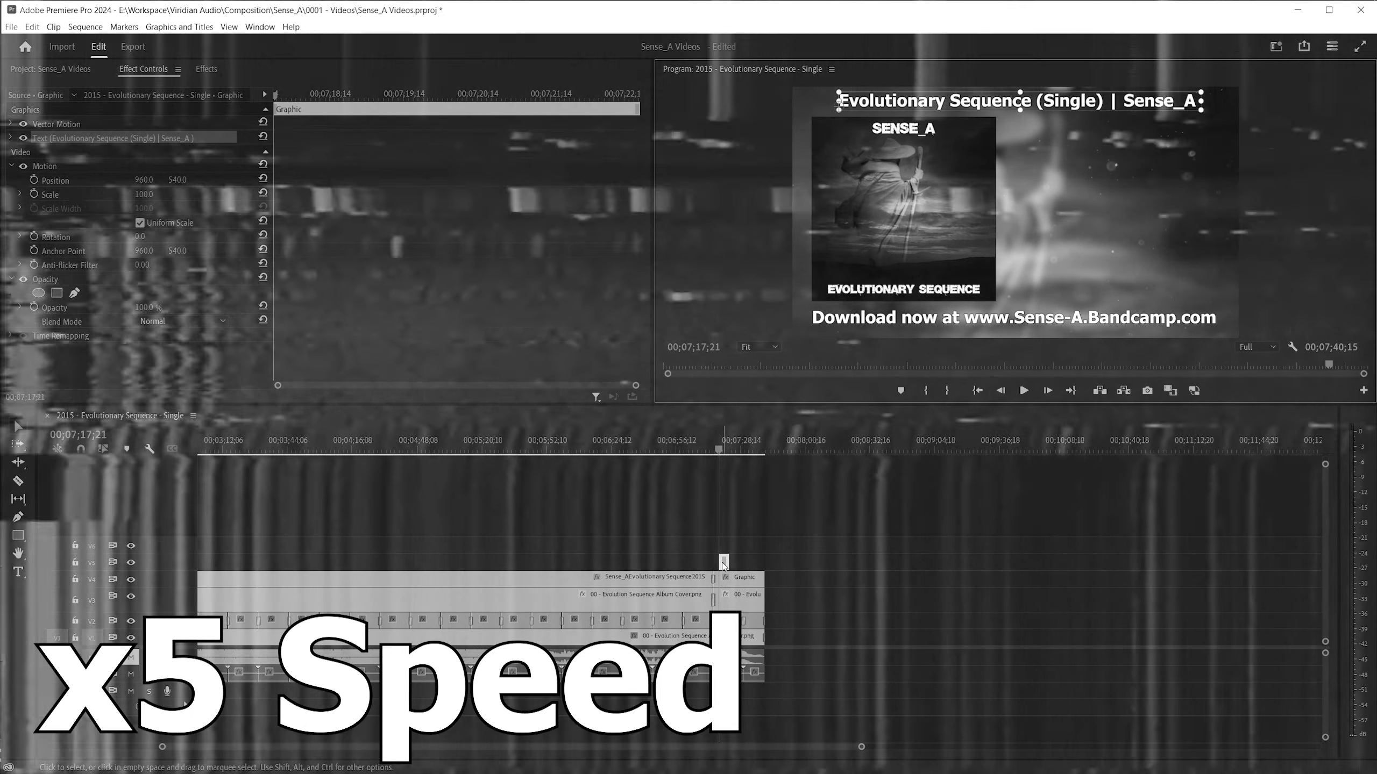
{"action": "left_click_drag", "start_coordinate": [728, 562], "coordinate": [763, 562]}
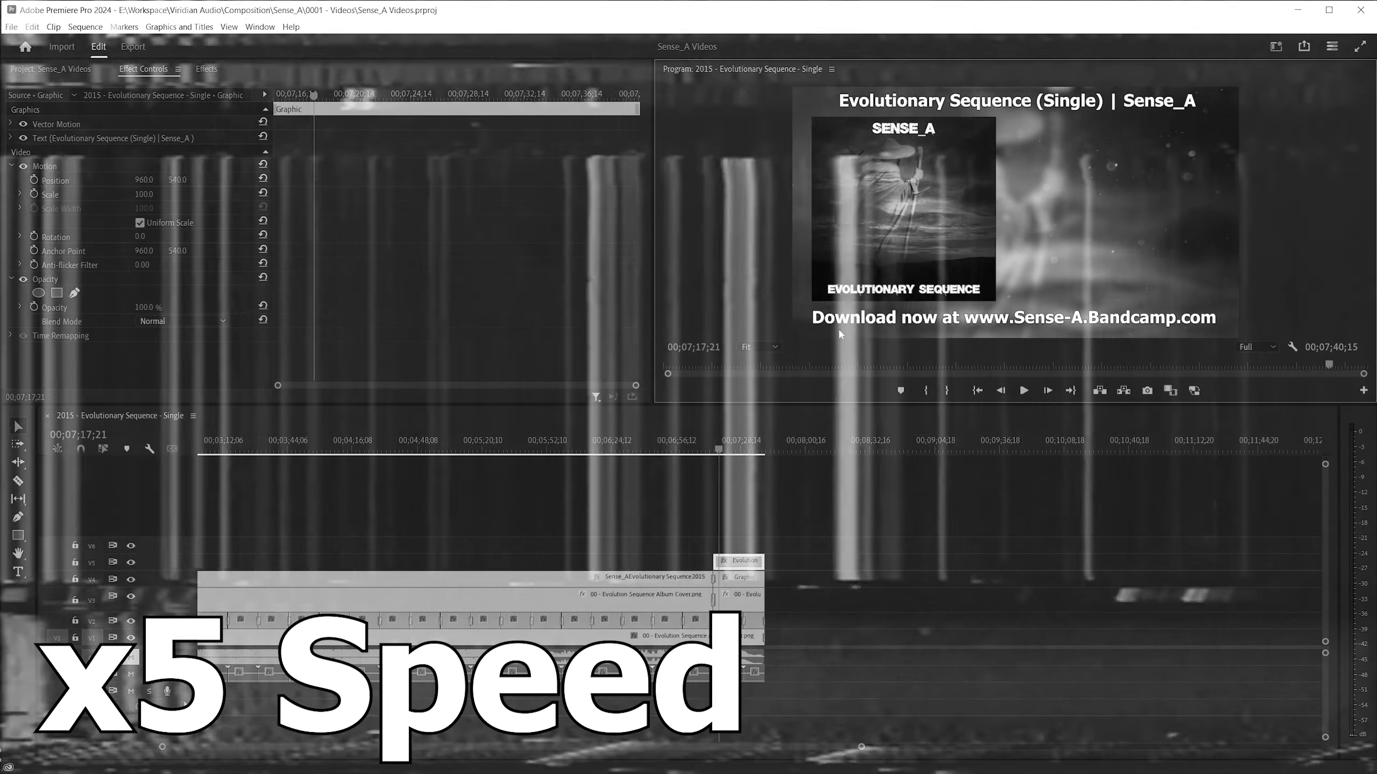
{"action": "key", "text": "ctrl+s"}
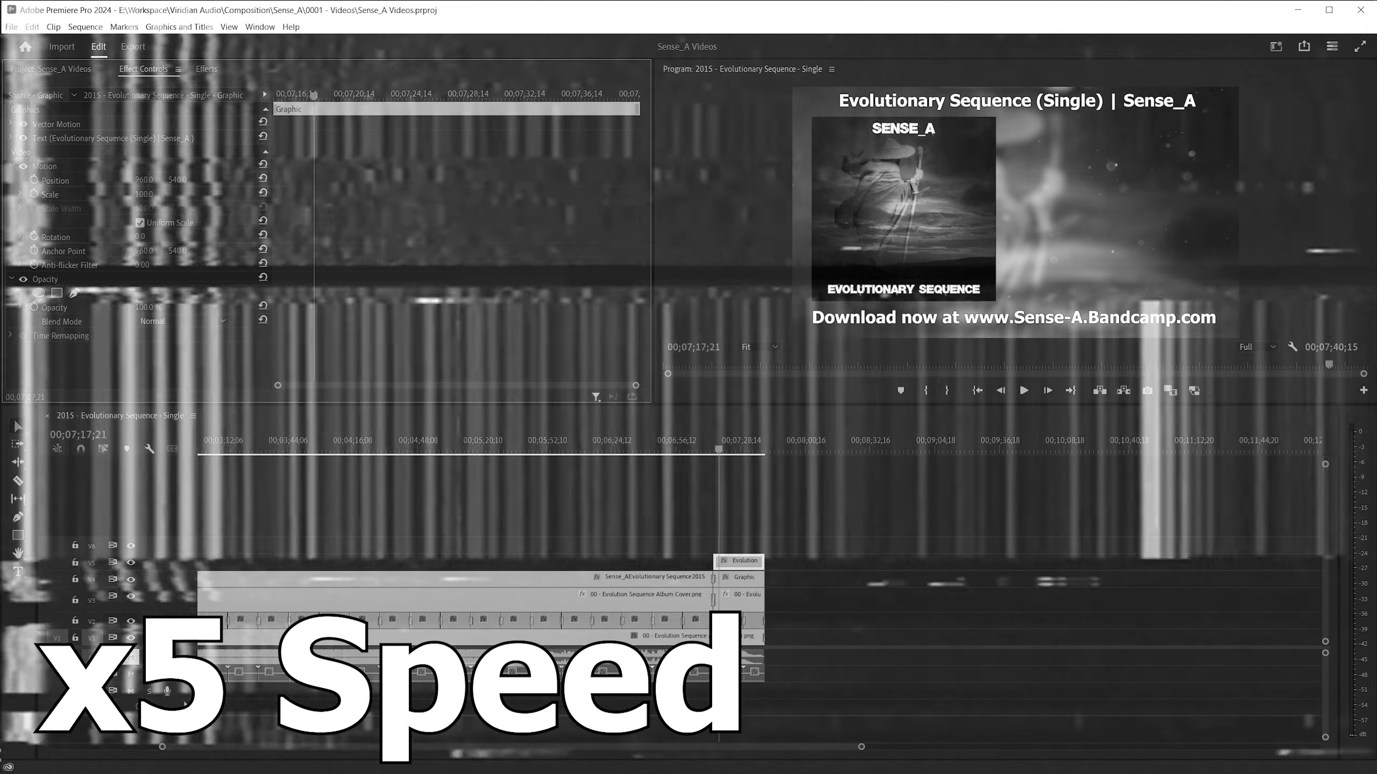
- Scale down and centre the closing album cover on V3, and move the download text up directly beneath it
{"action": "left_click", "coordinate": [740, 596]}
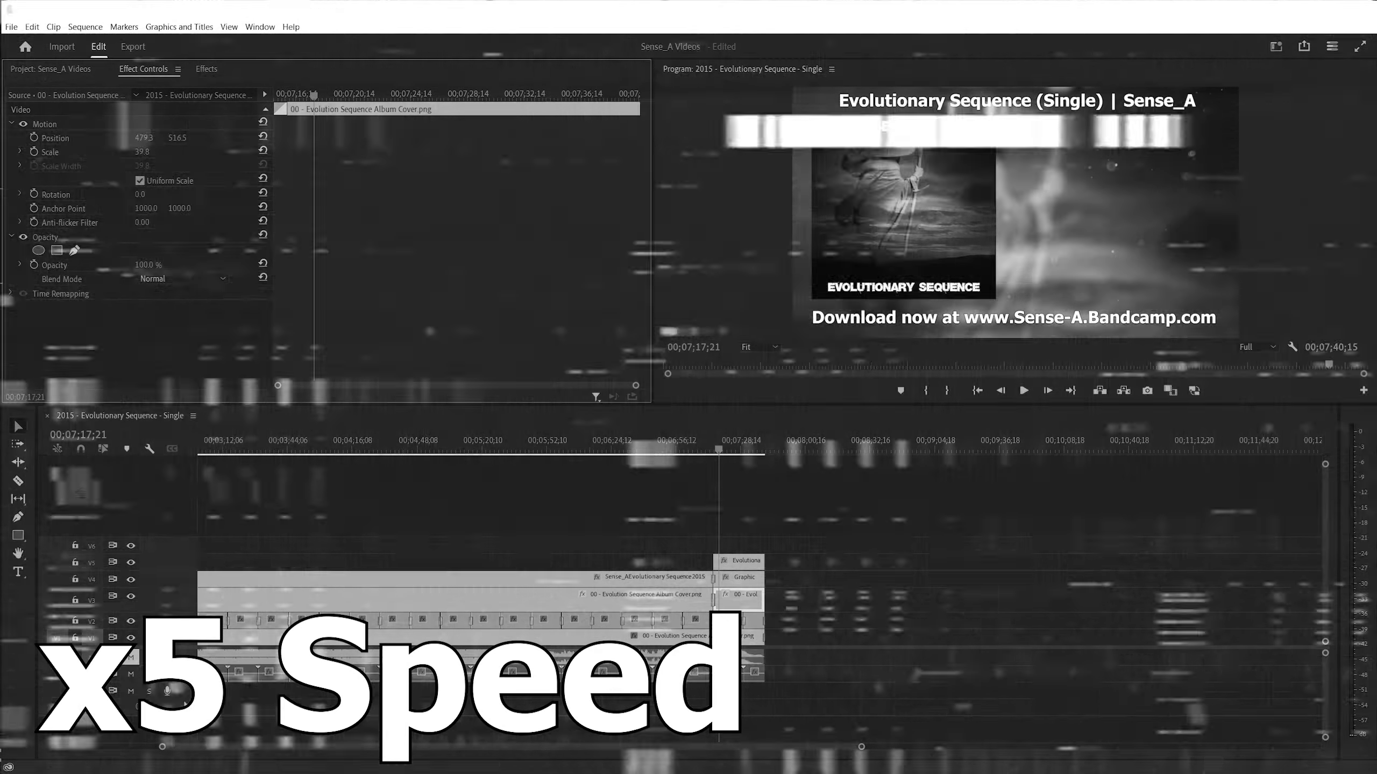
{"action": "left_click", "coordinate": [140, 151]}
{"action": "type", "text": "7"}
{"action": "key", "text": "Return"}
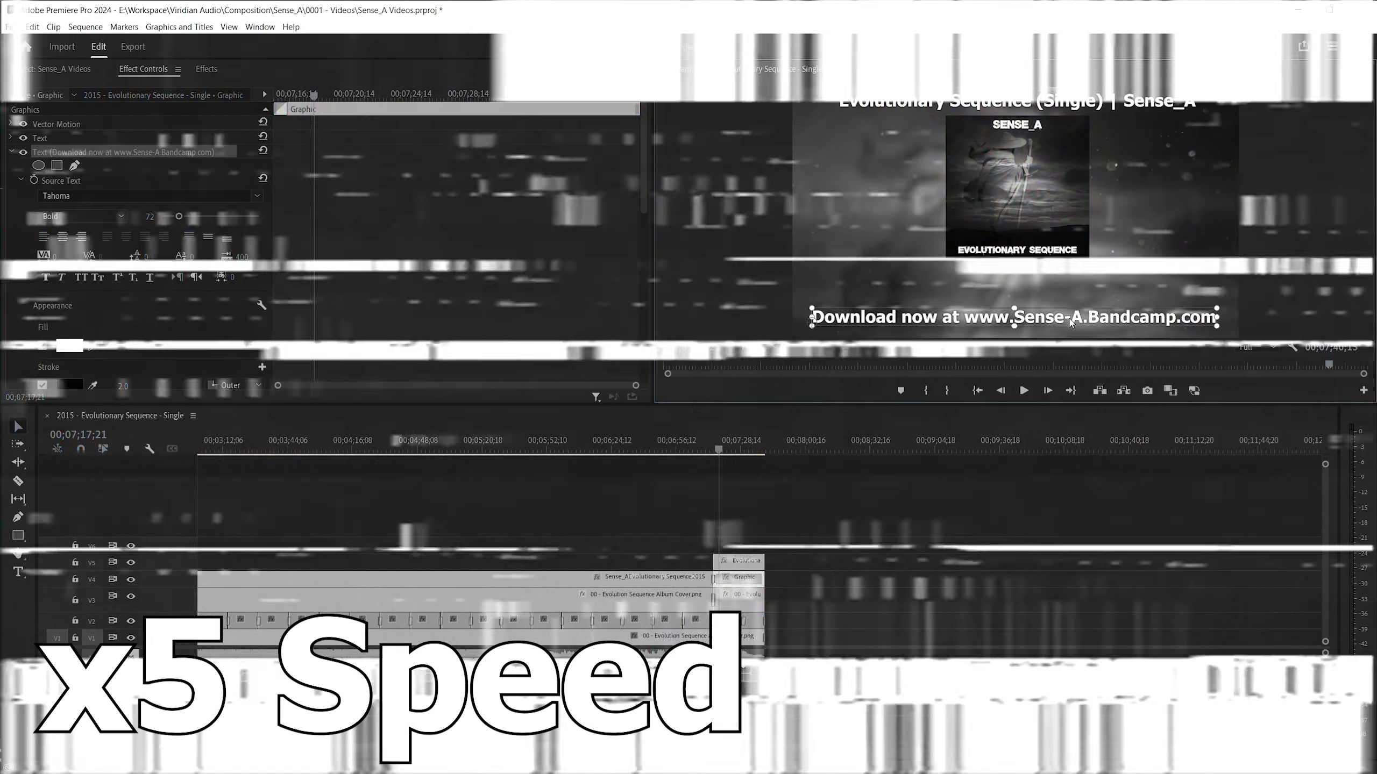
{"action": "left_click_drag", "start_coordinate": [1071, 324], "coordinate": [1072, 276]}
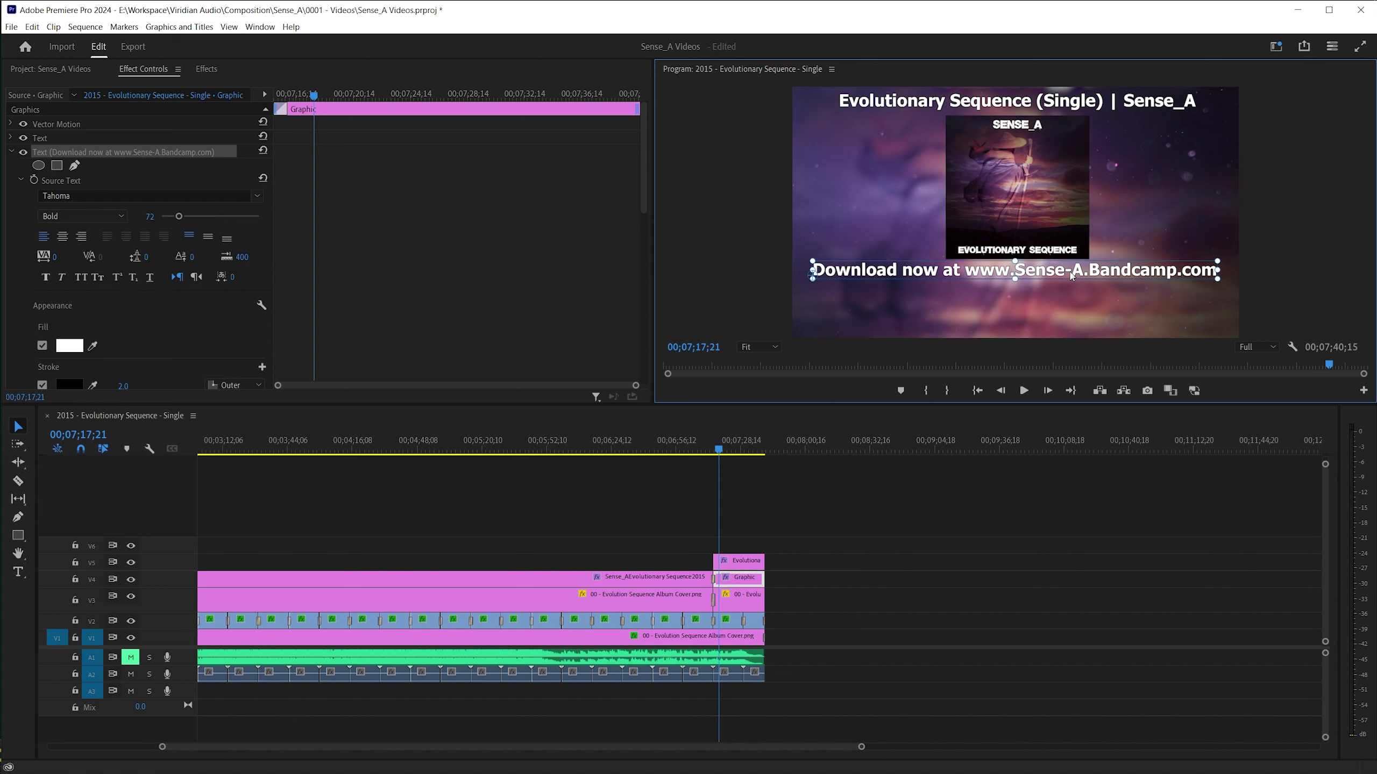
- Apply dissolves to the closing title, download text and cover clips, play back the transition and save the project
{"action": "left_click", "coordinate": [748, 584]}
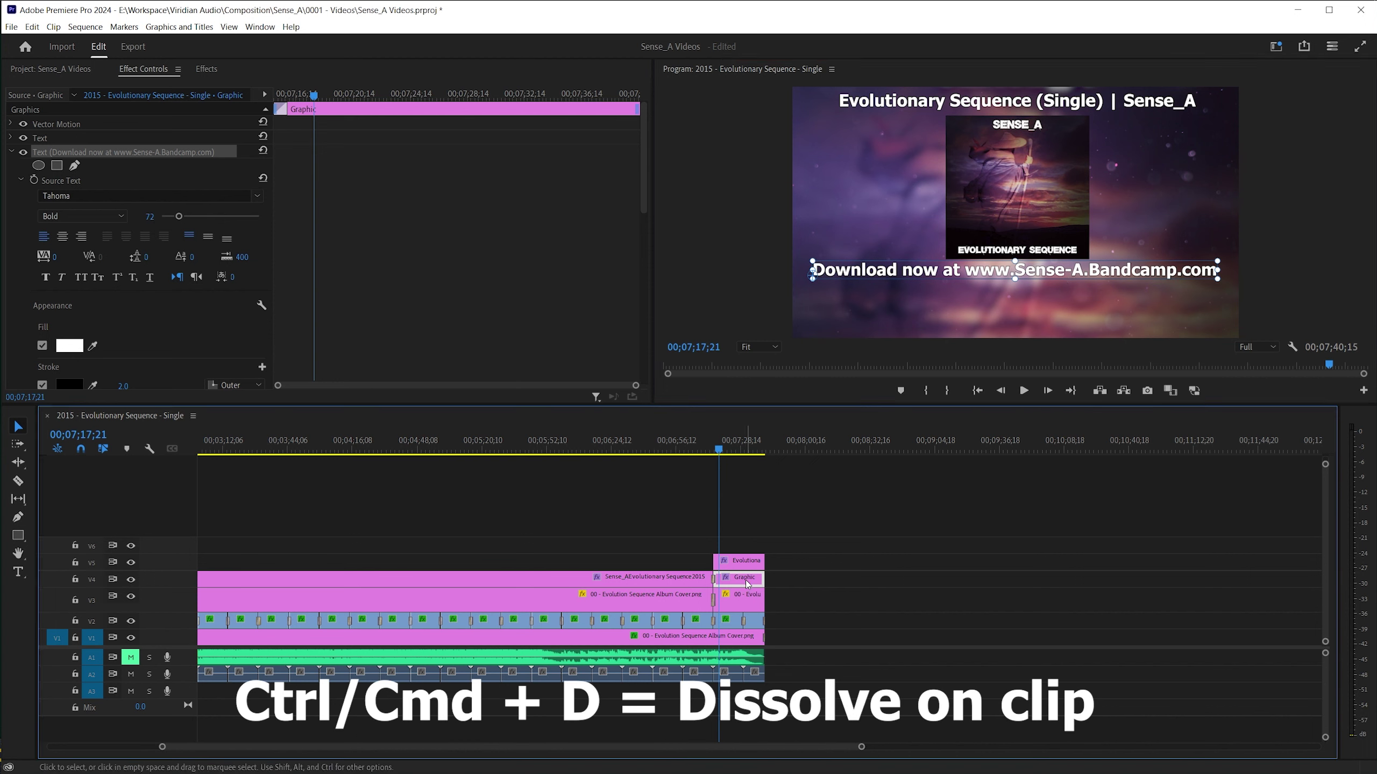
{"action": "left_click_drag", "start_coordinate": [789, 552], "coordinate": [744, 604]}
{"action": "key", "text": "ctrl+d"}
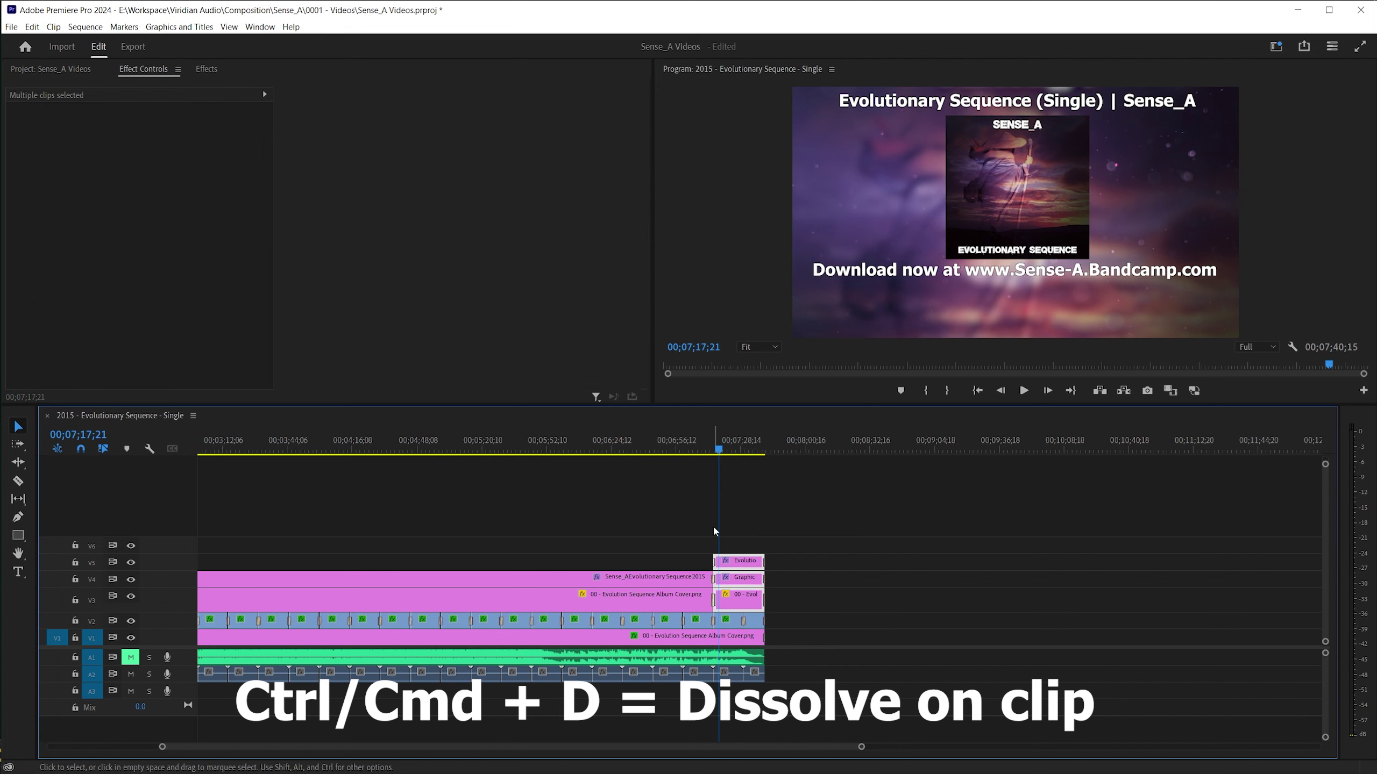
{"action": "left_click", "coordinate": [713, 454]}
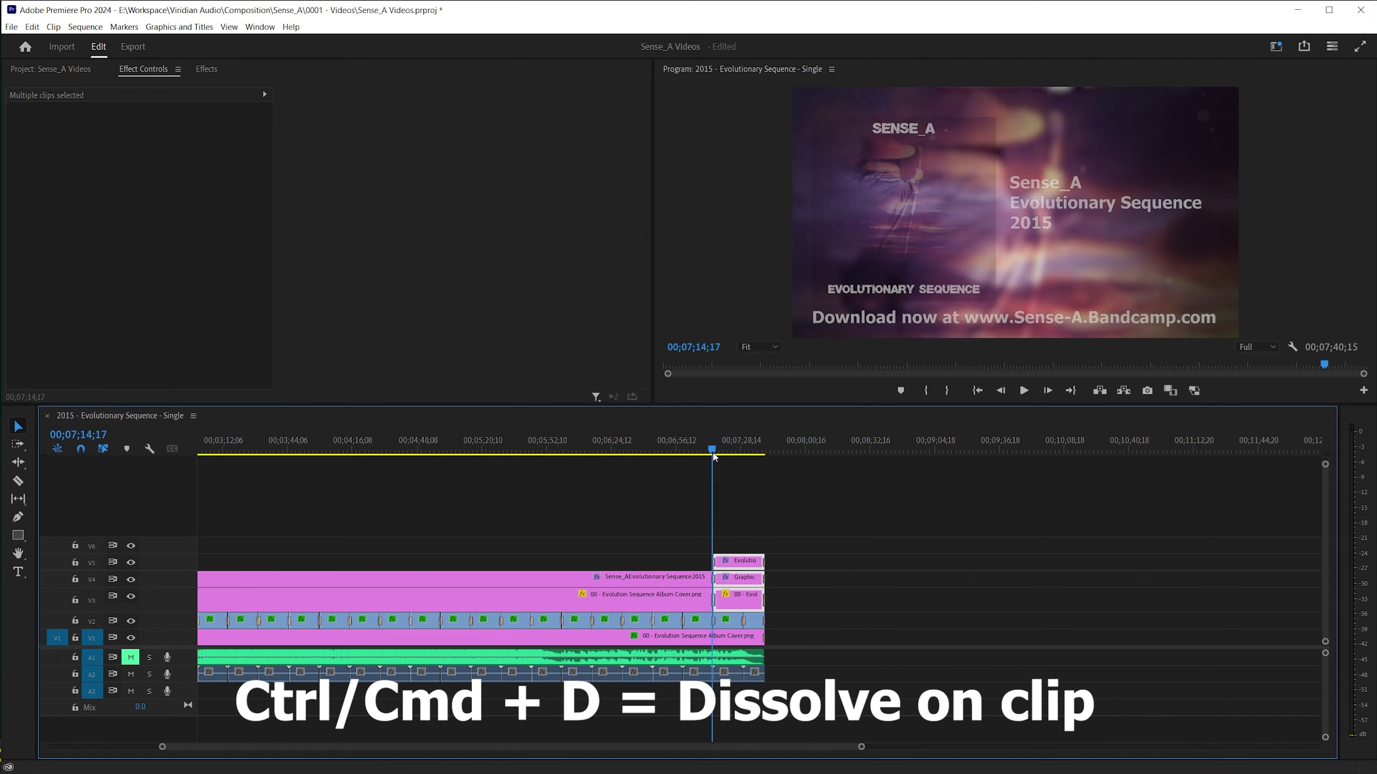
{"action": "left_click", "coordinate": [706, 455]}
{"action": "key", "text": "space"}
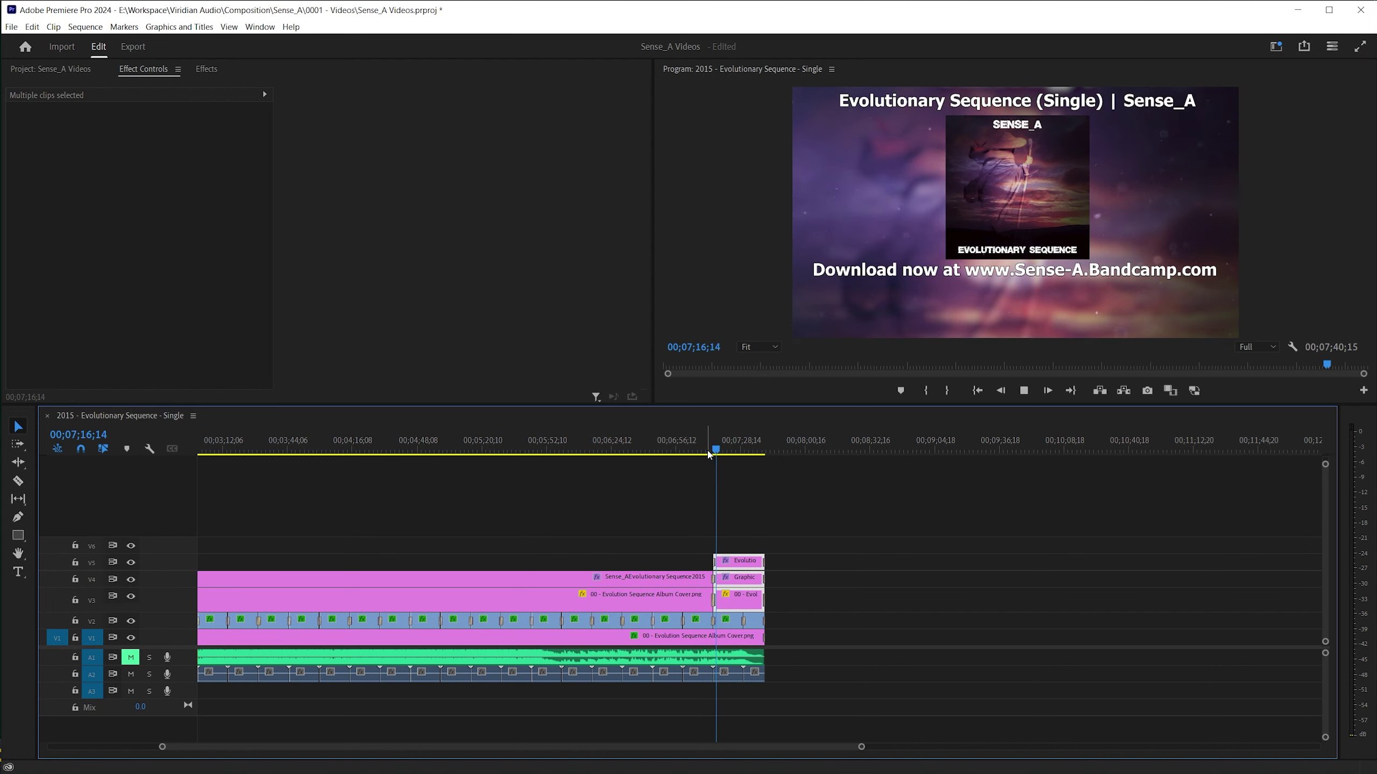
{"action": "key", "text": "ctrl+s"}
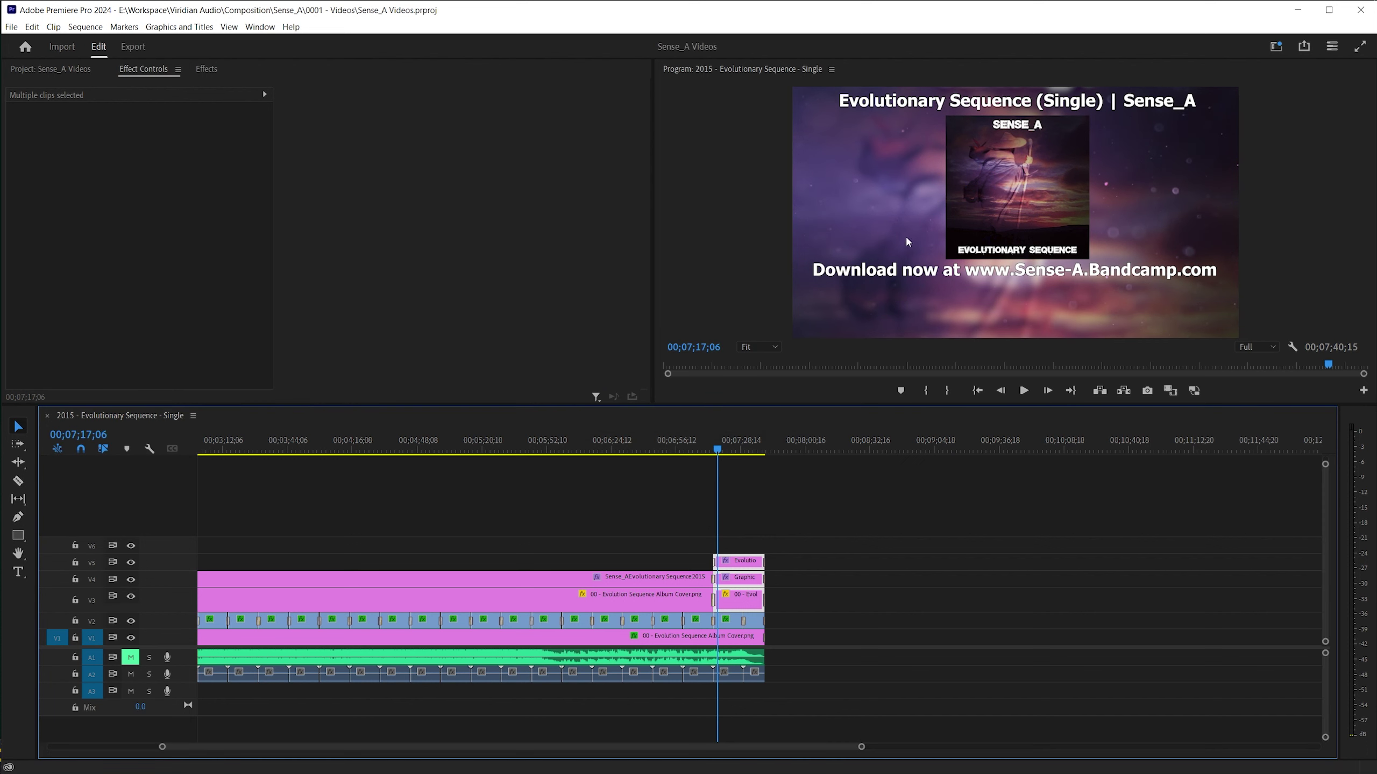
- Add a three-line credits text below the download line, listing each contributor with their roles, on V6 across the closing section
{"action": "left_click", "coordinate": [740, 526]}
{"action": "left_click", "coordinate": [818, 298]}
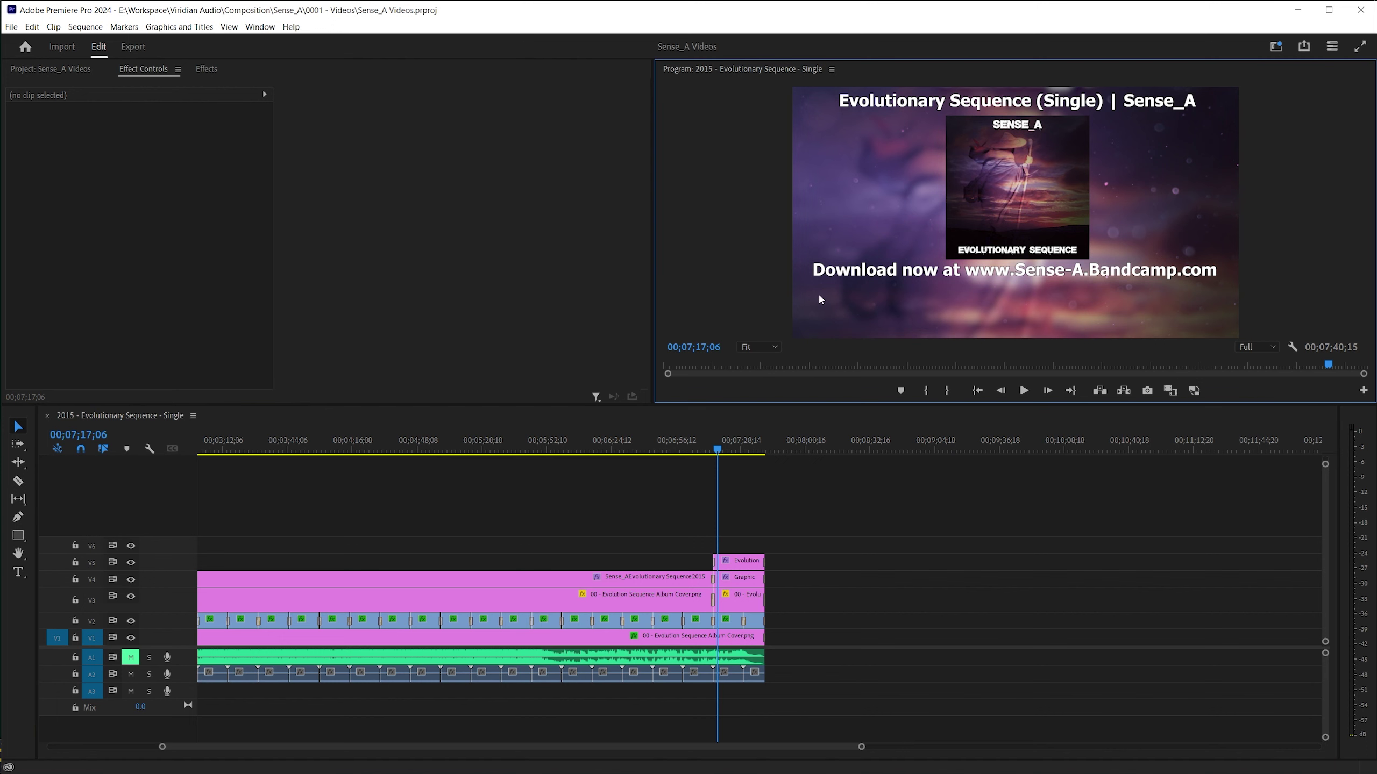
{"action": "key", "text": "t"}
{"action": "left_click", "coordinate": [818, 288]}
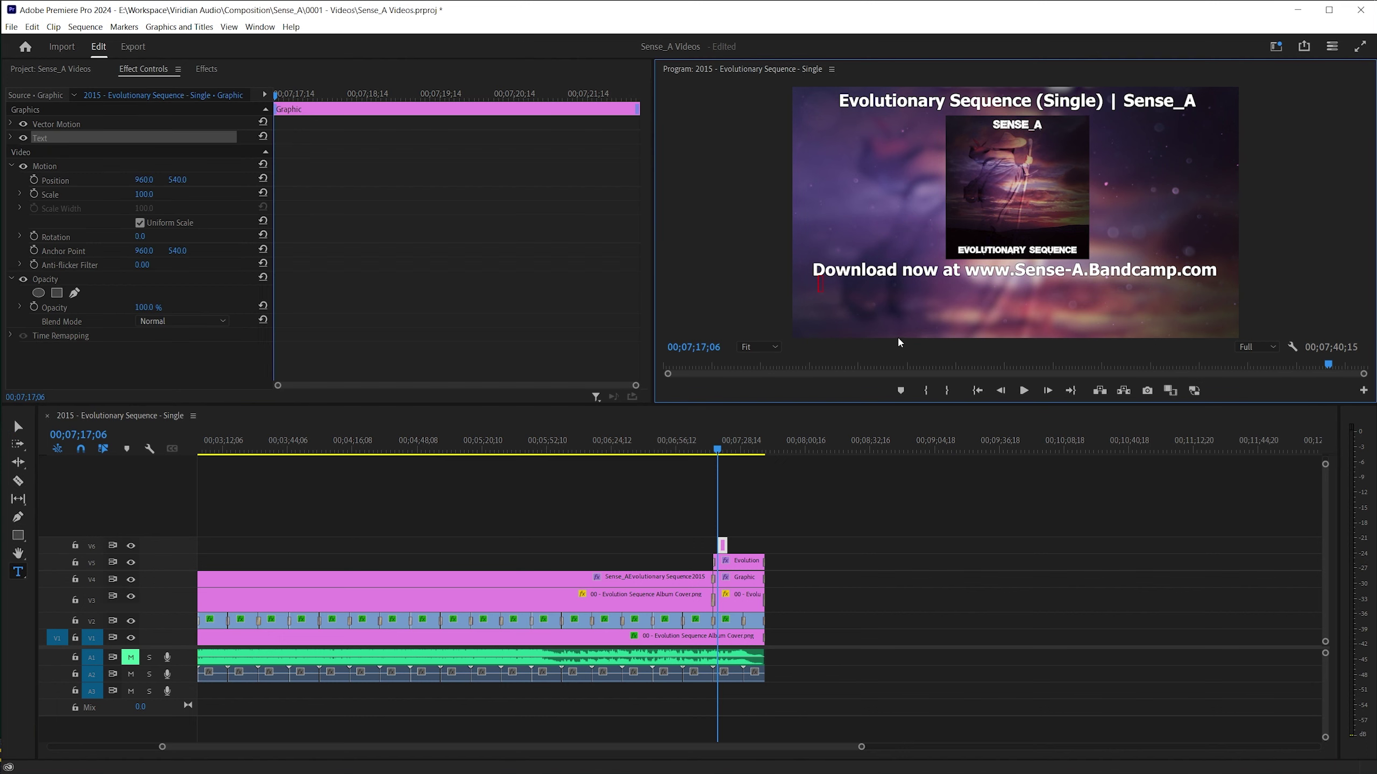
{"action": "type", "text": "Sense-"}
{"action": "key", "text": "BackSpace"}
{"action": "type", "text": "_A"}
{"action": "key", "text": "ctrl+v"}
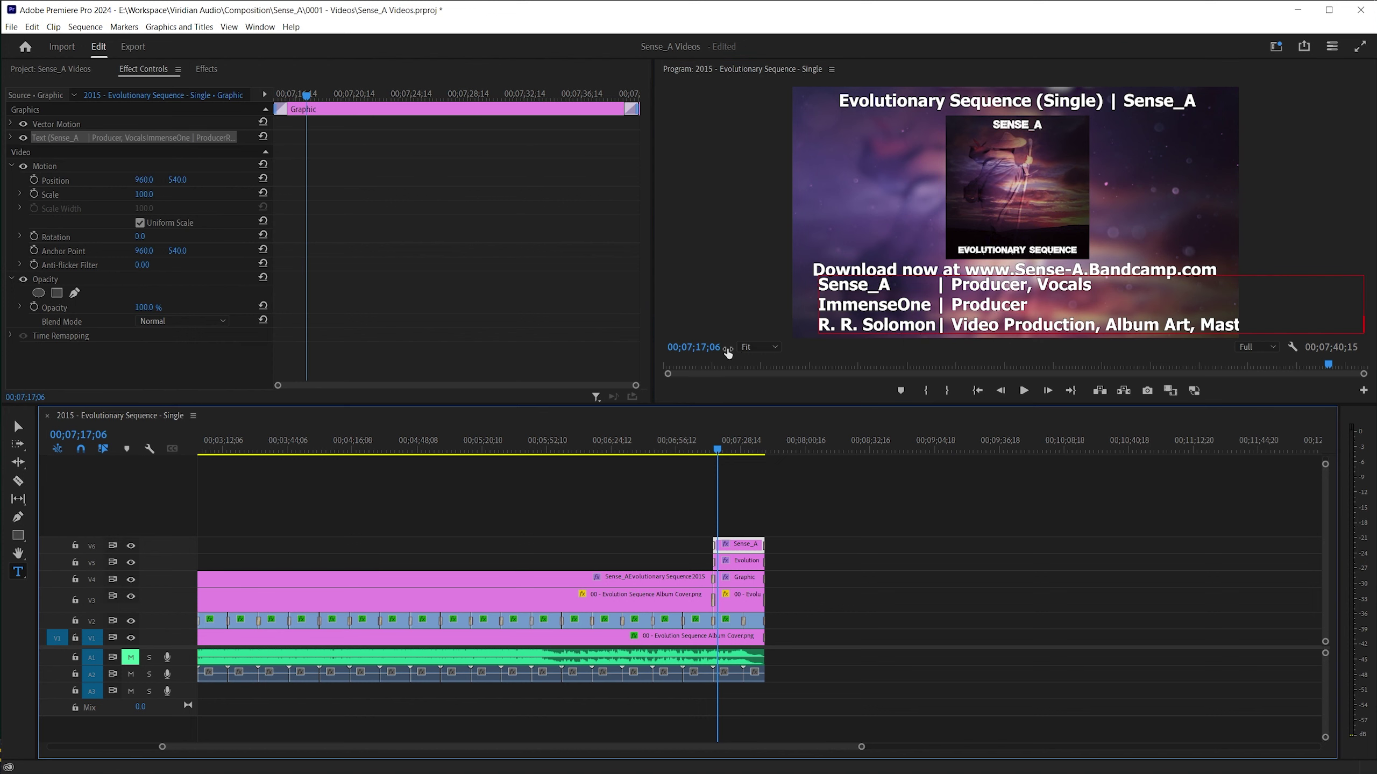
- Shrink the credits text to fit within the frame and position it just beneath the download line
{"action": "left_click", "coordinate": [194, 406]}
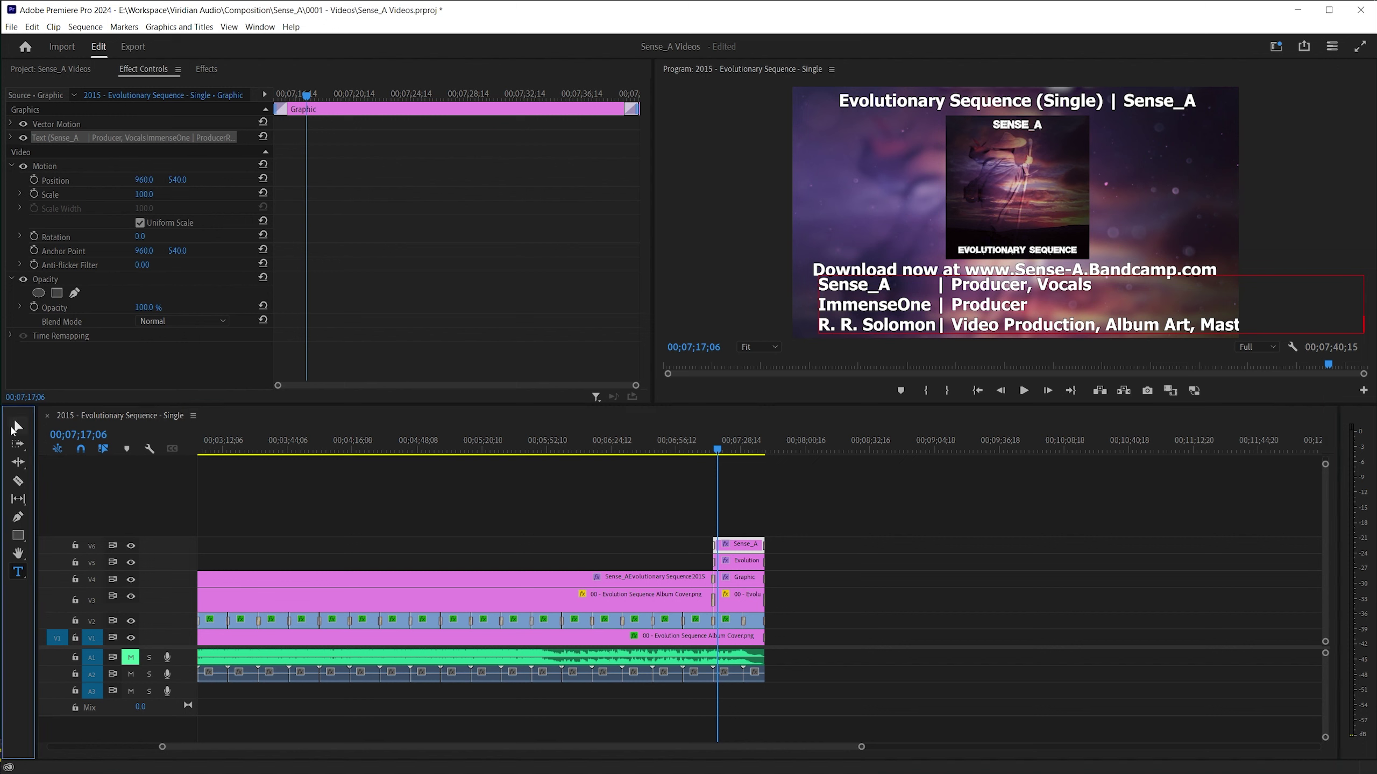
{"action": "key", "text": "v"}
{"action": "left_click_drag", "start_coordinate": [825, 277], "coordinate": [874, 290]}
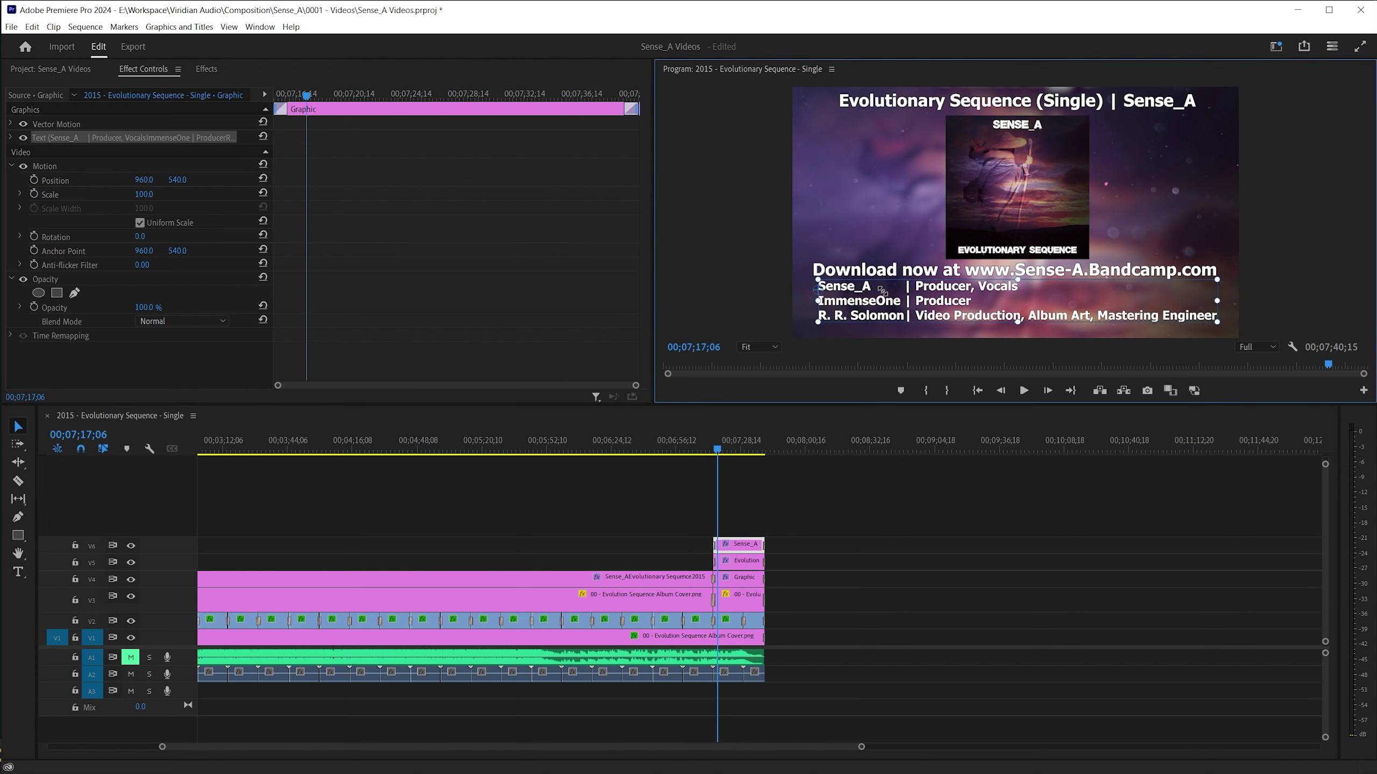
{"action": "left_click_drag", "start_coordinate": [967, 301], "coordinate": [965, 307]}
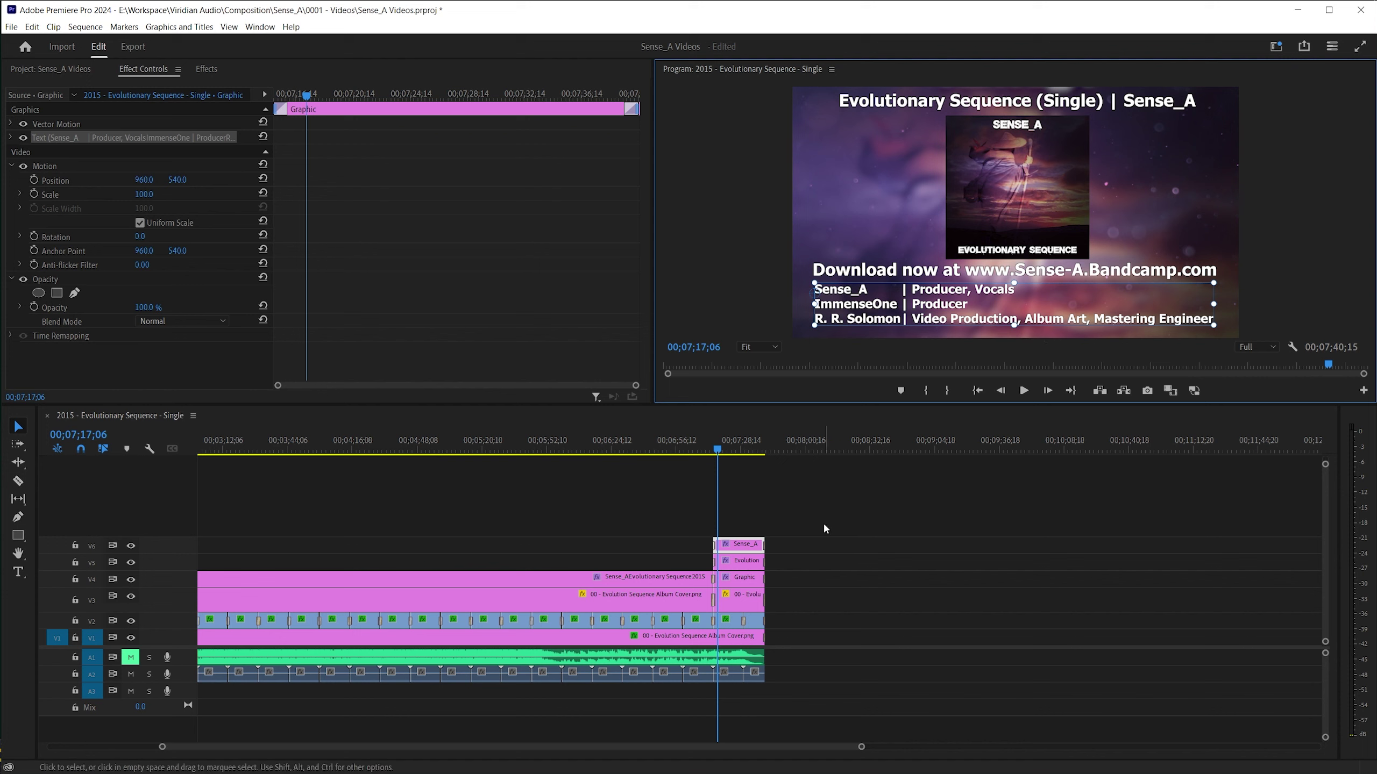
- Play back the transition into the closing section with the credits and save the project
{"action": "left_click", "coordinate": [712, 445]}
{"action": "key", "text": "space"}
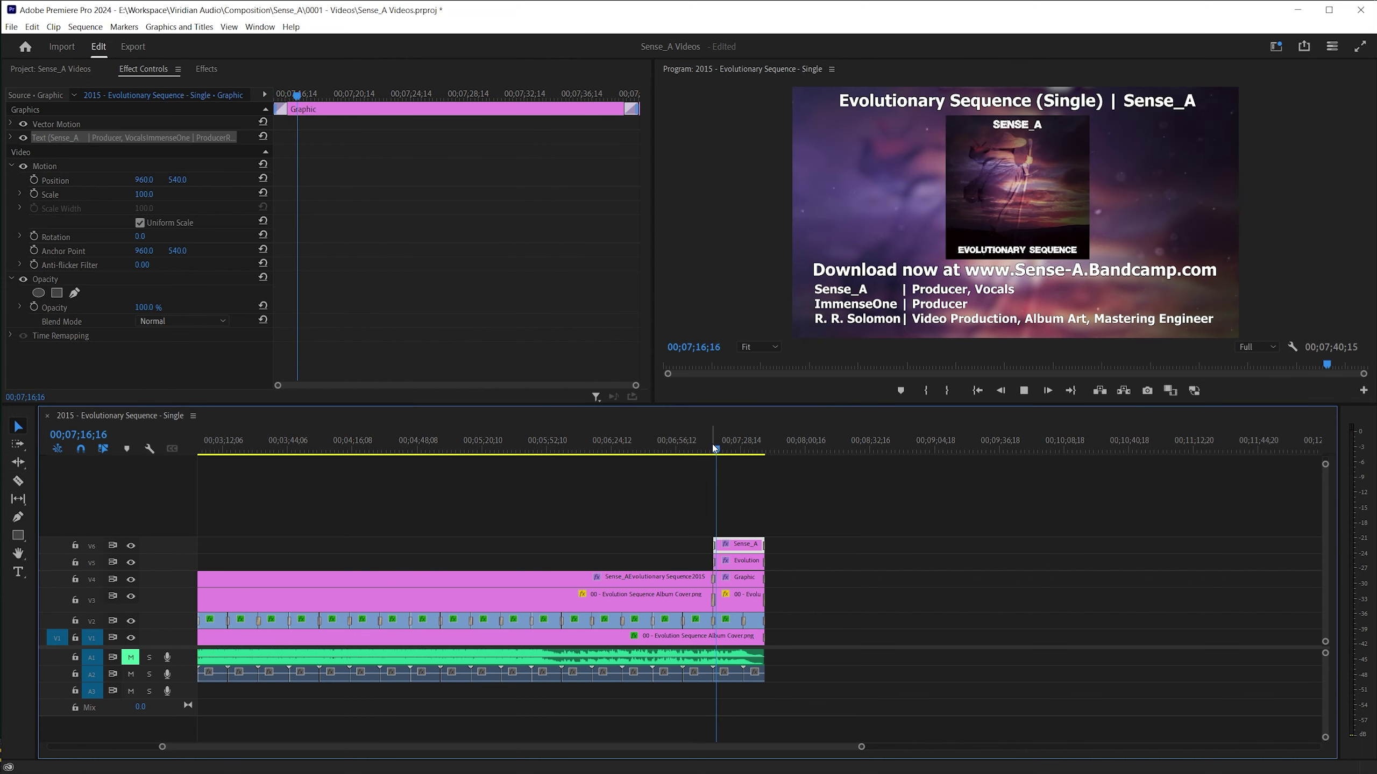
{"action": "key", "text": "space"}
{"action": "key", "text": "ctrl+s"}
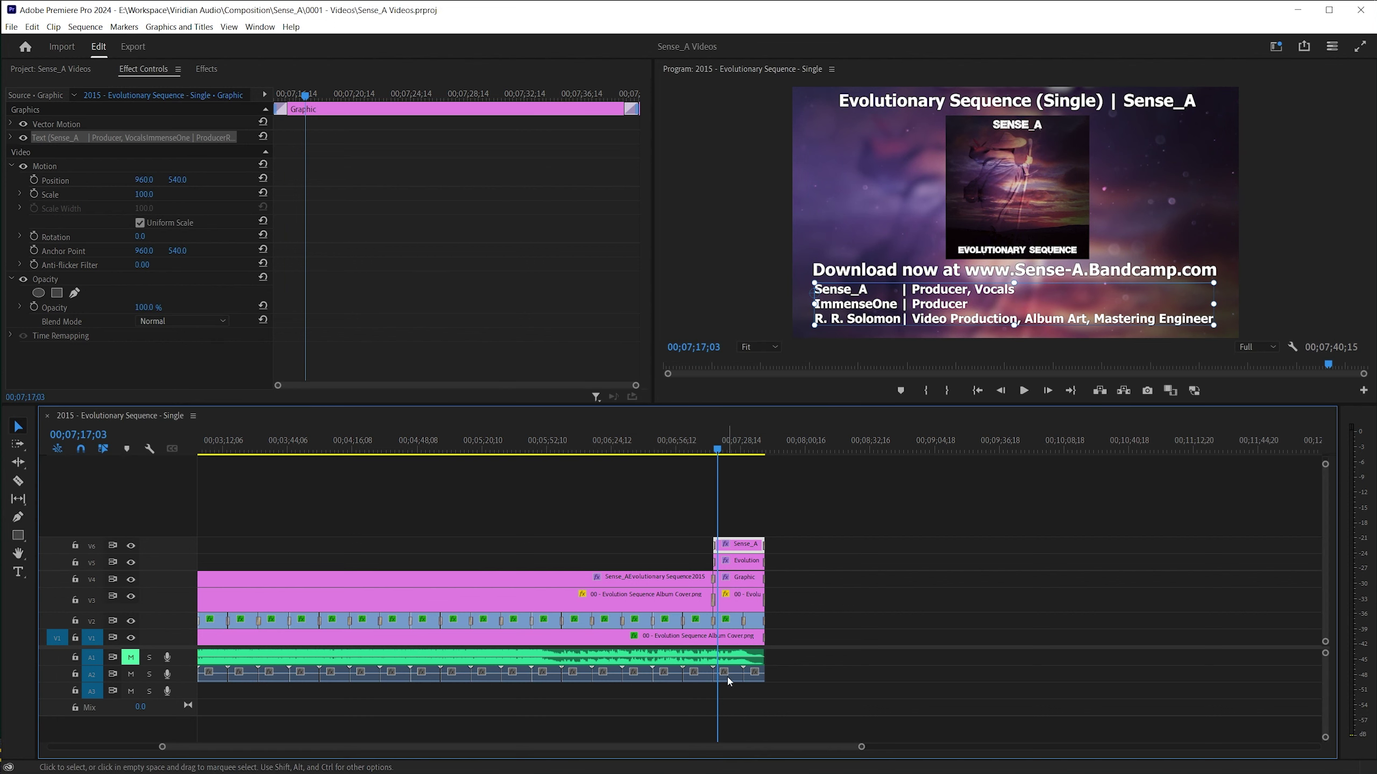
- Export the sequence as "Evolutionary Sequence - Single (2015) - Sense_A.mp4"
{"action": "left_click_drag", "start_coordinate": [715, 747], "coordinate": [536, 743]}
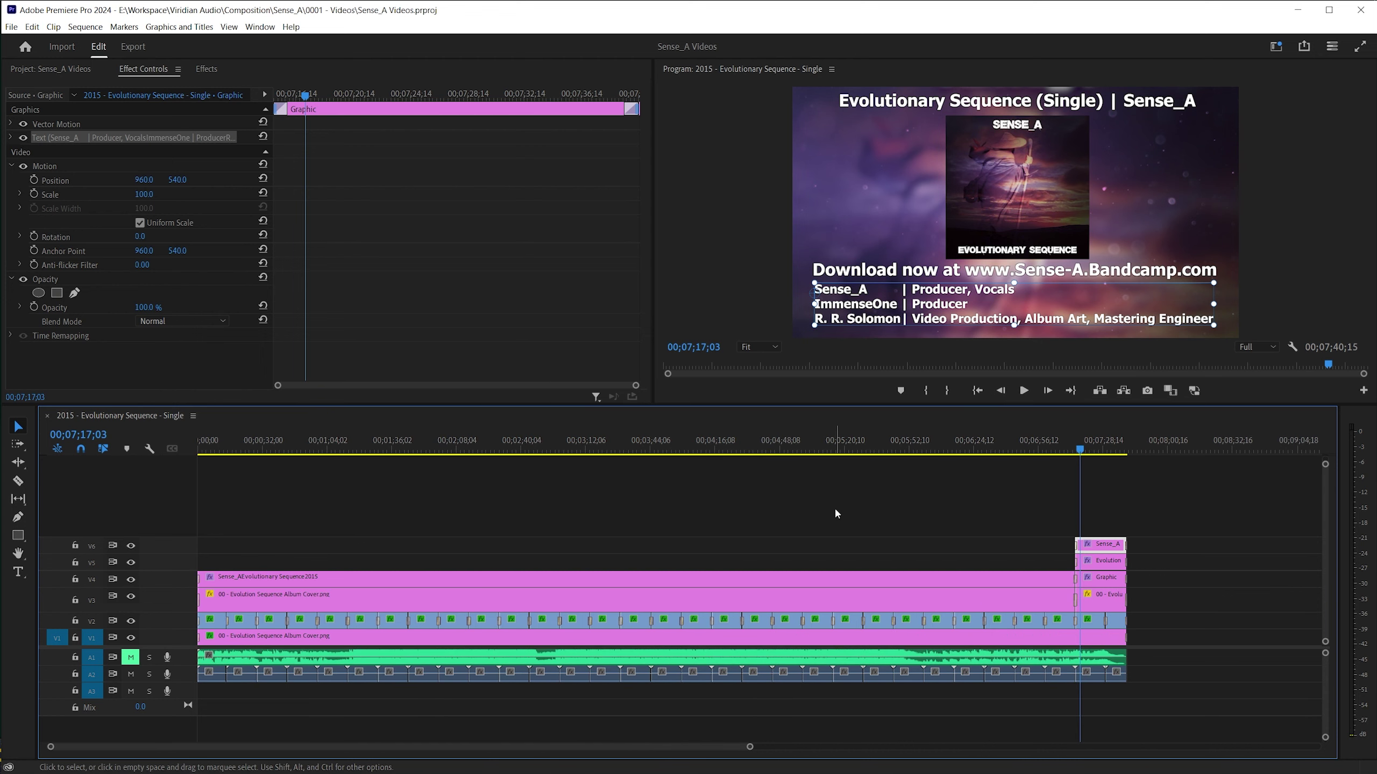
{"action": "key", "text": "ctrl+m"}
{"action": "type", "text": "(2015)."}
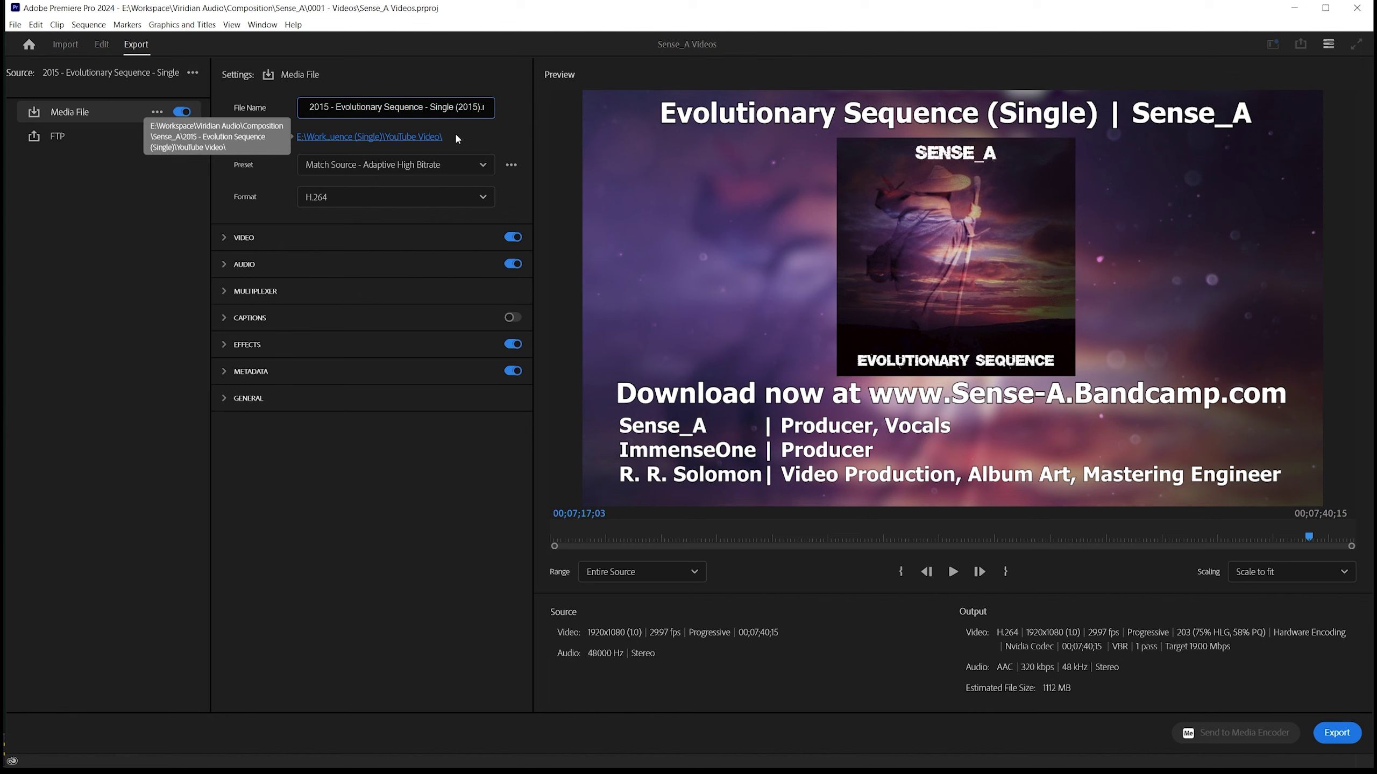
{"action": "left_click_drag", "start_coordinate": [336, 107], "coordinate": [312, 107]}
{"action": "key", "text": "BackSpace"}
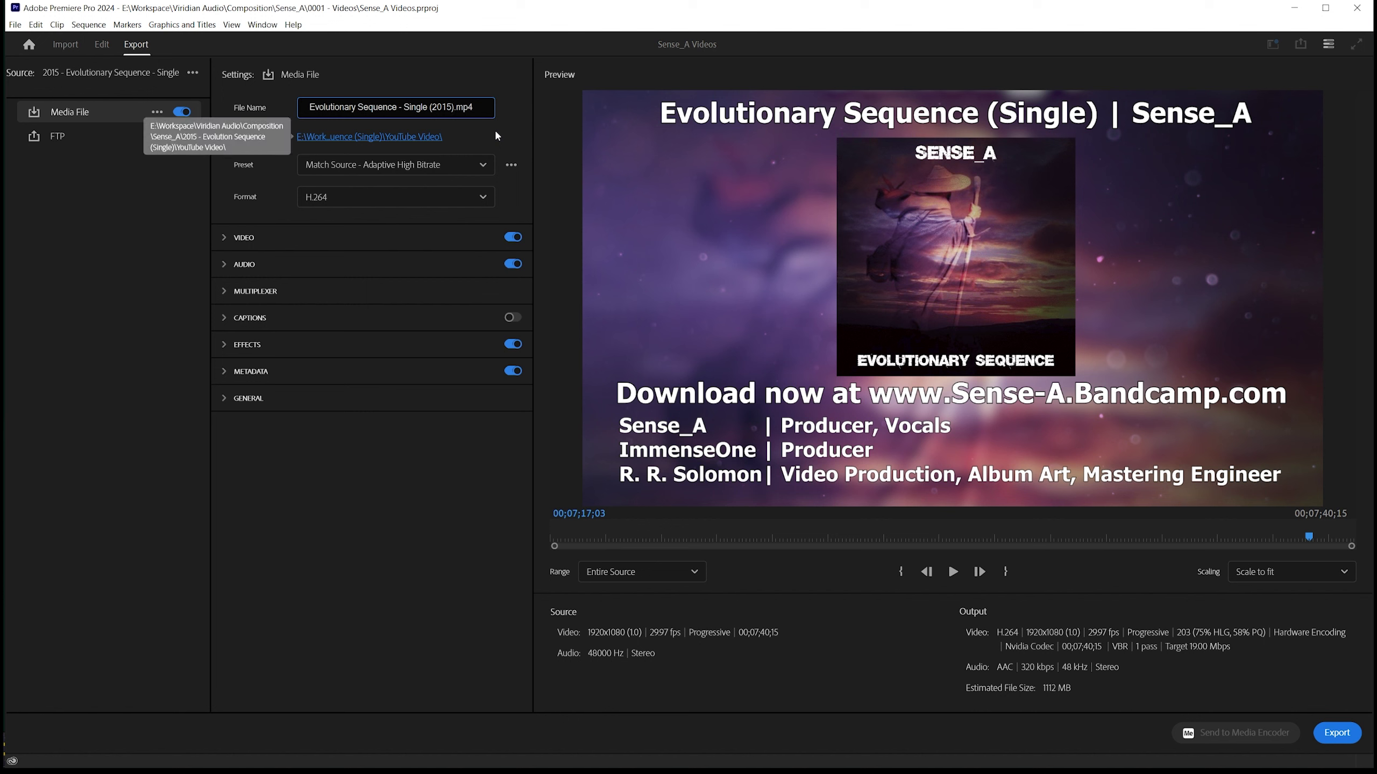
{"action": "type", "text": "- Sense_A"}
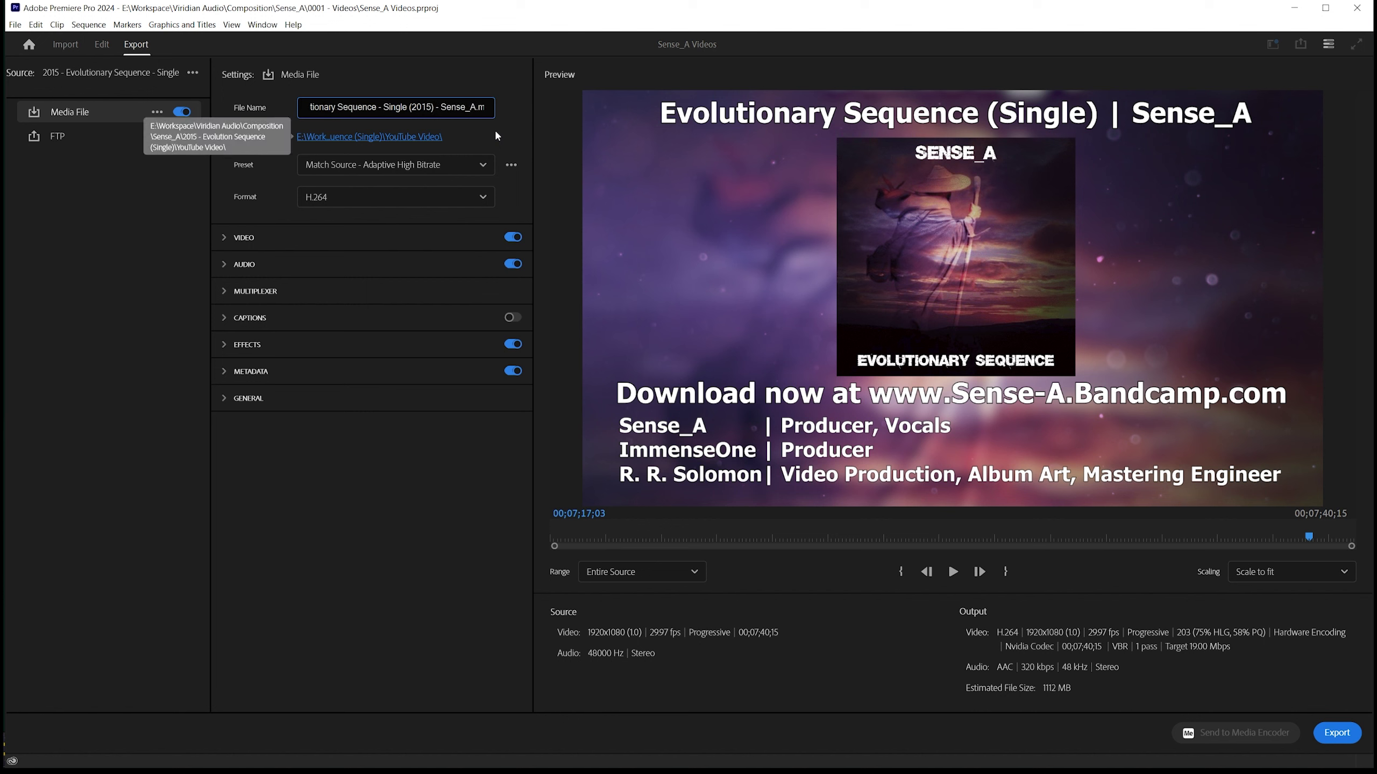
{"action": "left_click", "coordinate": [1338, 735]}
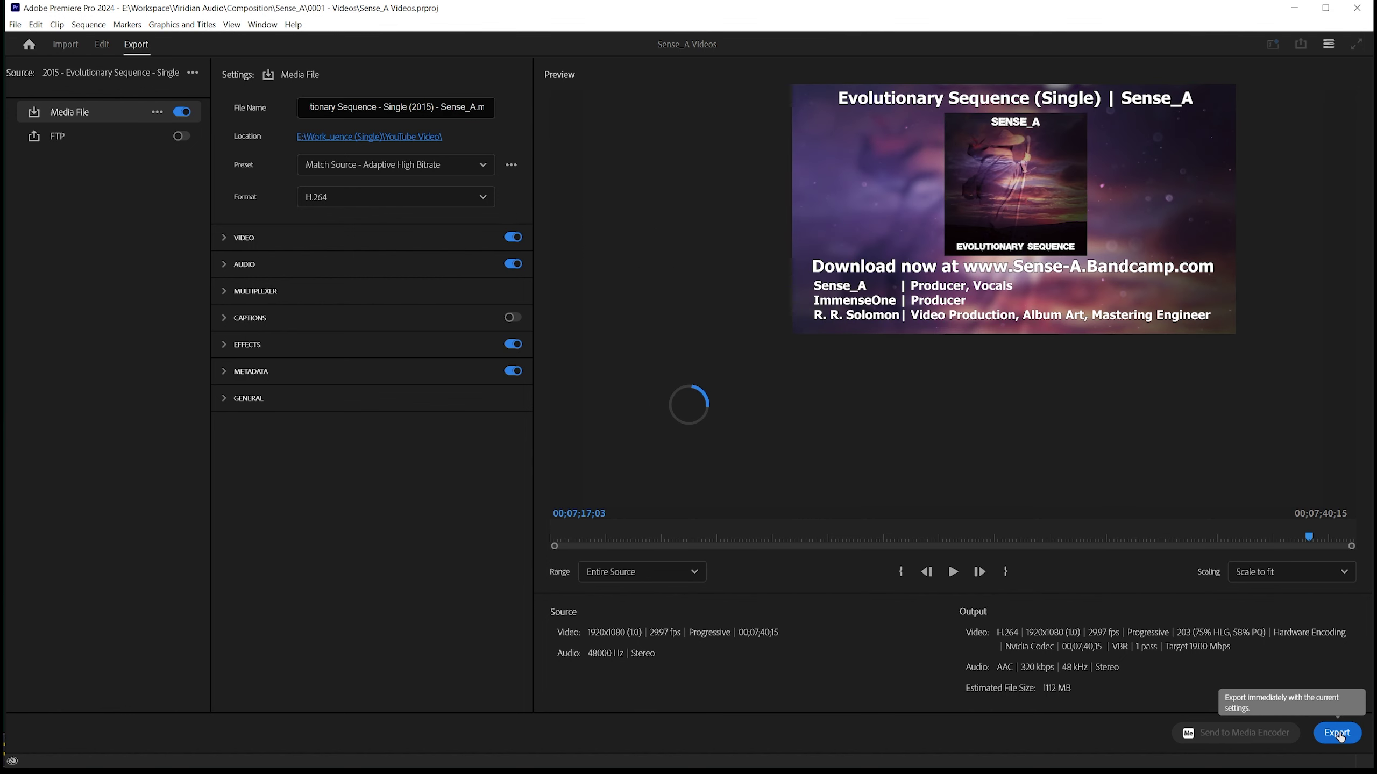